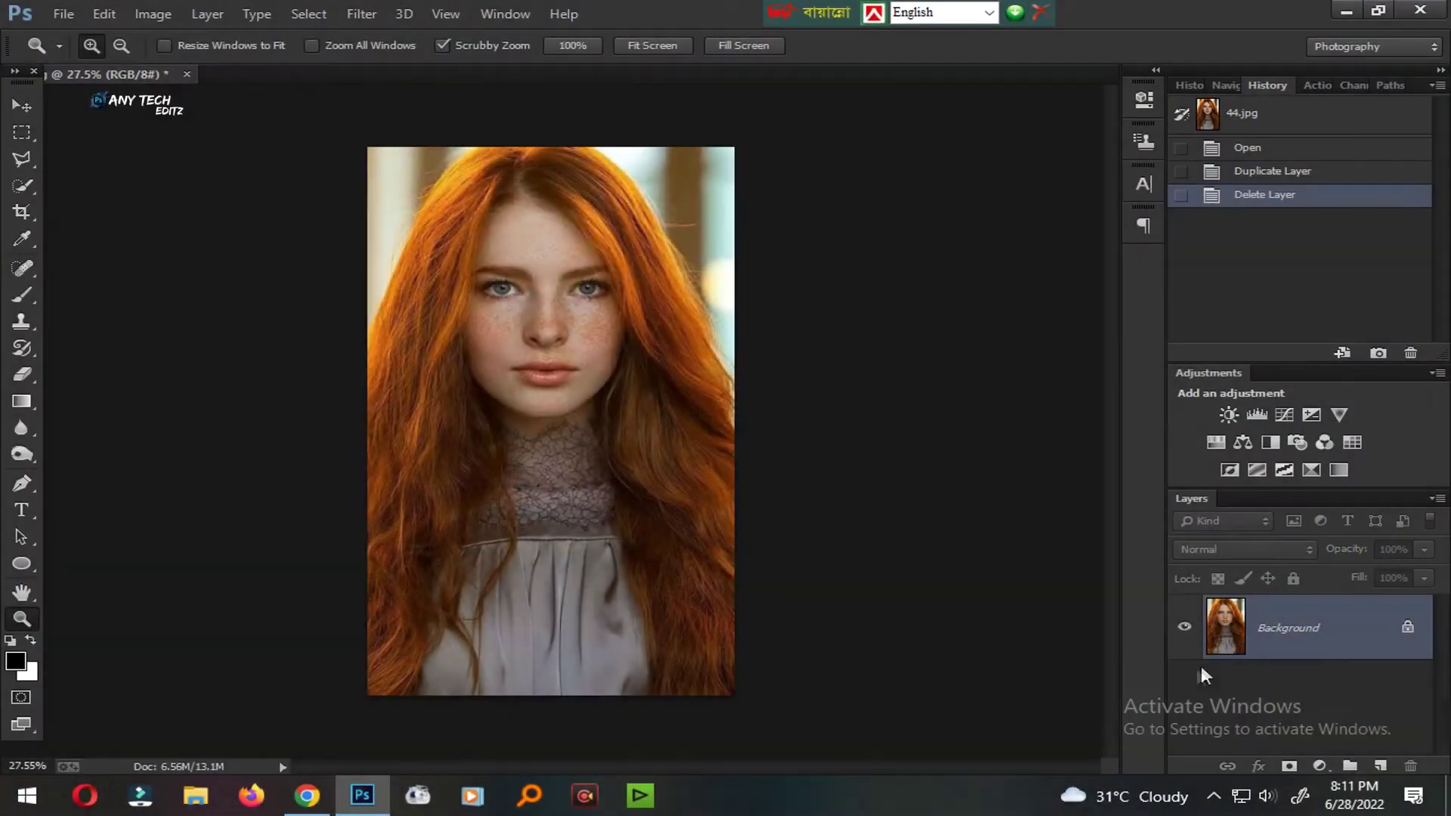
Step: Duplicate the Background layer into a 'Background copy' working layer
left_click_drag(1200, 665, 1392, 775)
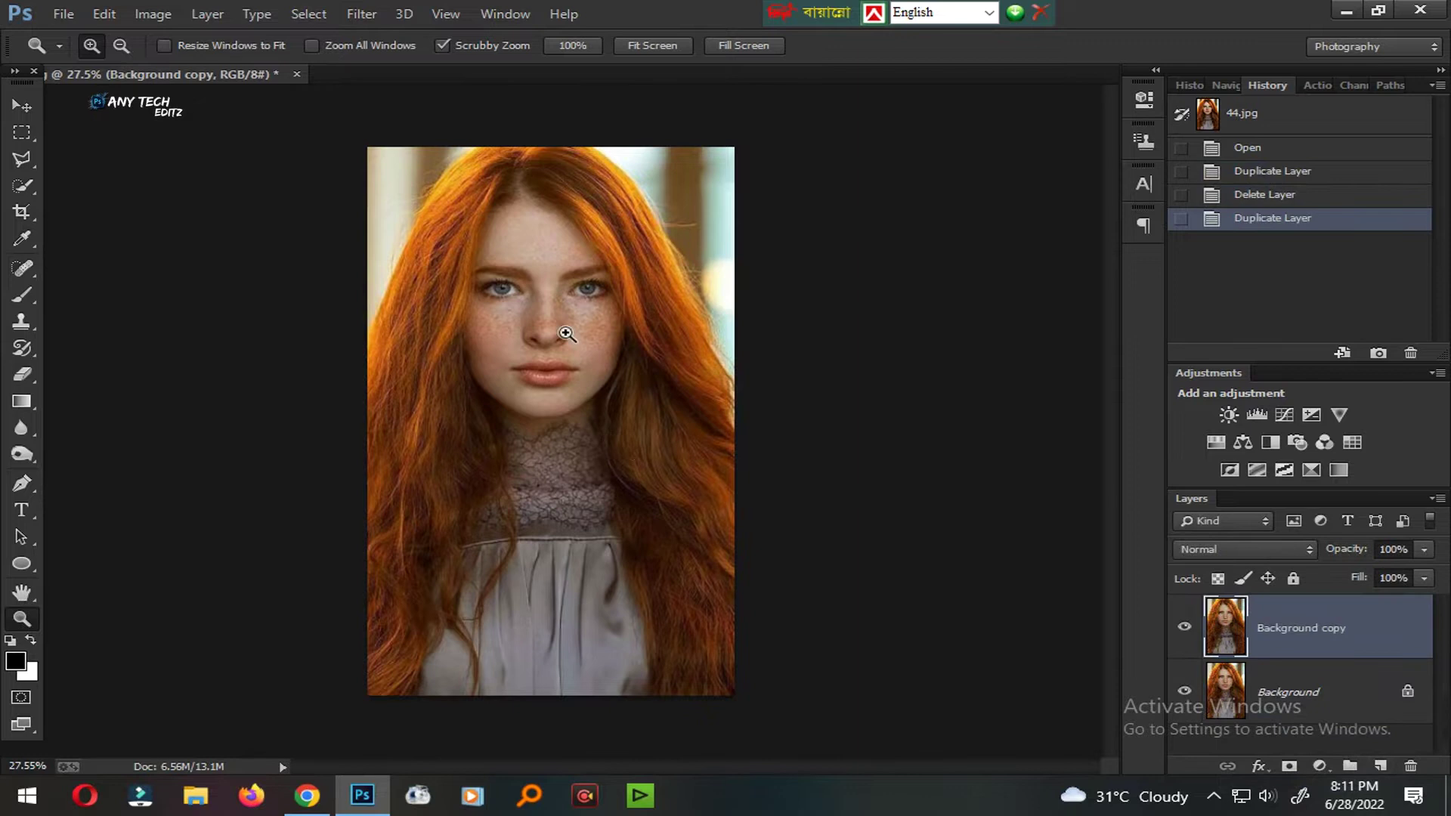
Step: Apply Levels to the copy layer, pulling the white input slider to about 235
left_click(564, 325)
scroll(663, 392, "up", 2)
scroll(664, 392, "up", 1)
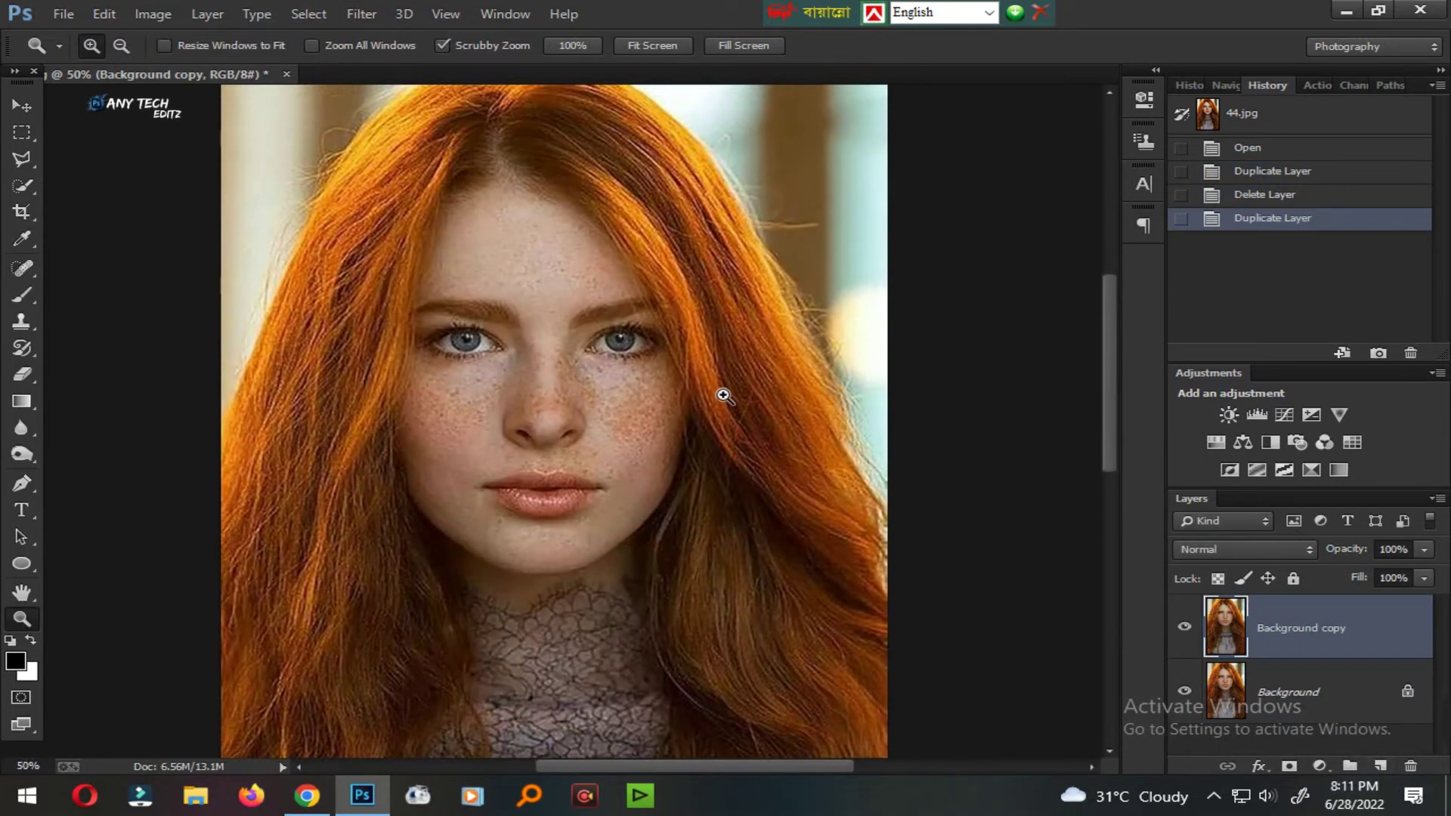
key("ctrl+l")
left_click_drag(1333, 400, 1315, 410)
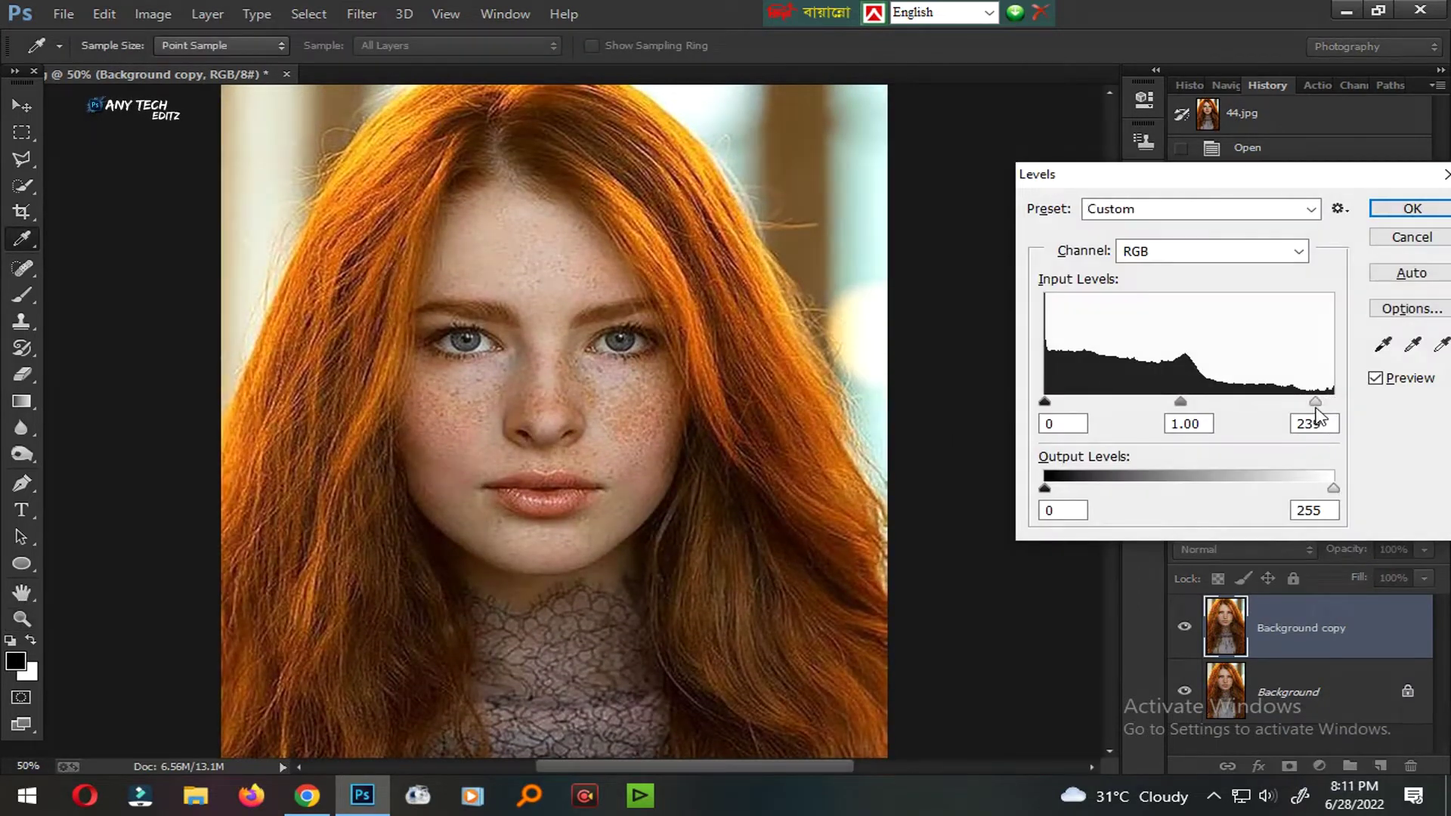
key("Return")
key("z")
key("ctrl+shift+s")
key("Return")
Step: Invert the copy layer's colours and set its blend mode to Vivid Light
left_click(155, 15)
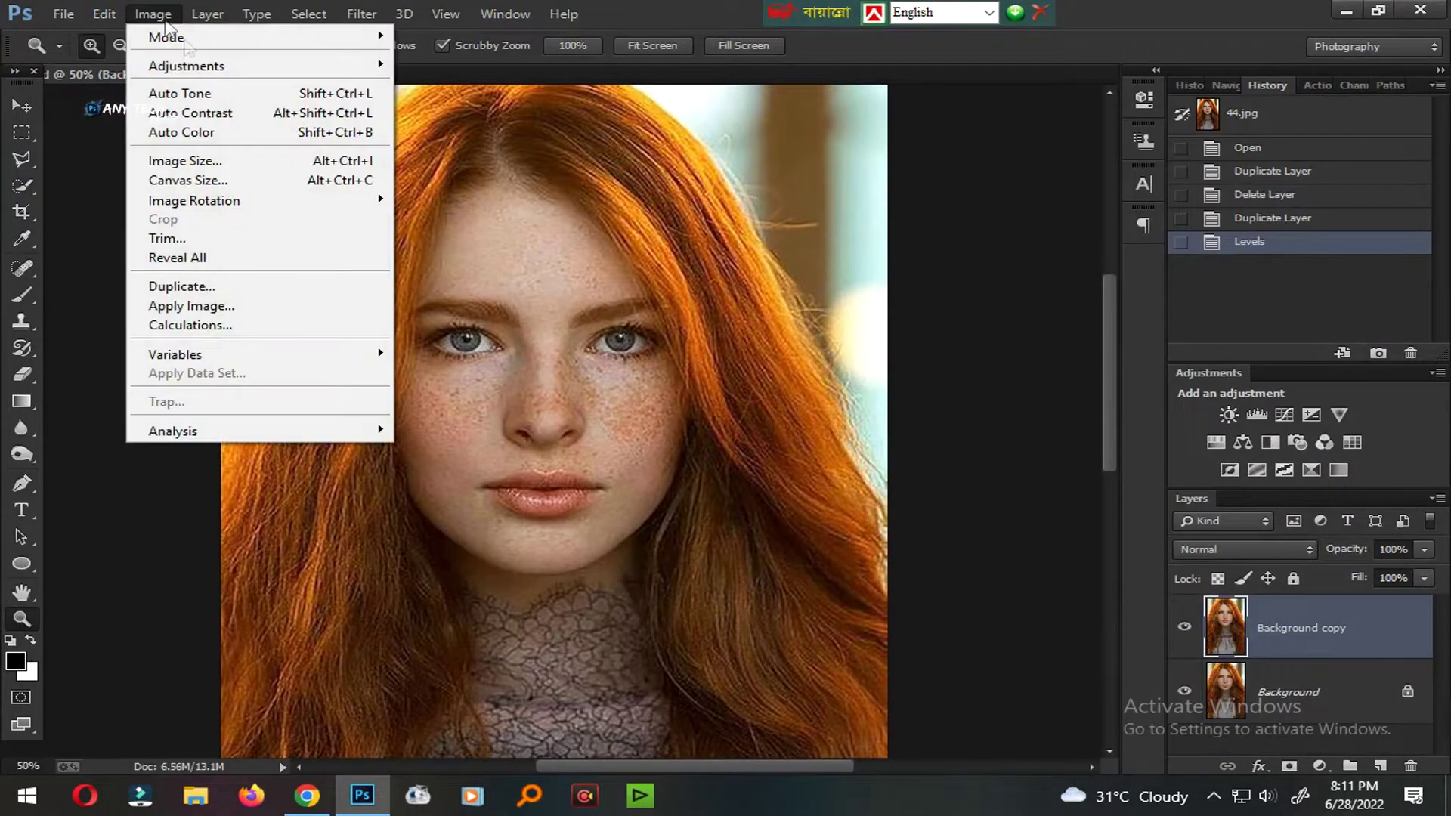
left_click(598, 295)
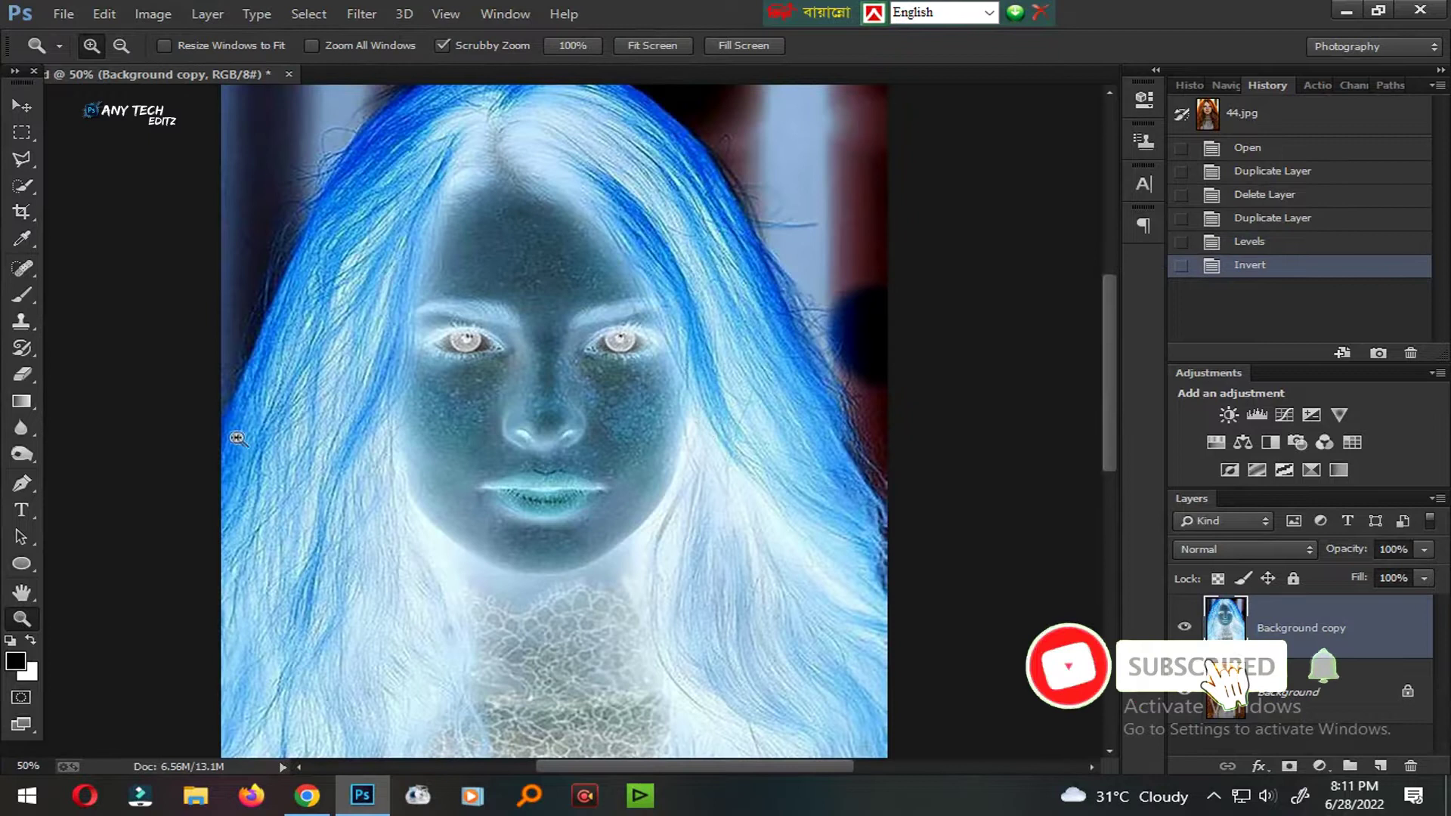
key("v")
left_click(1243, 549)
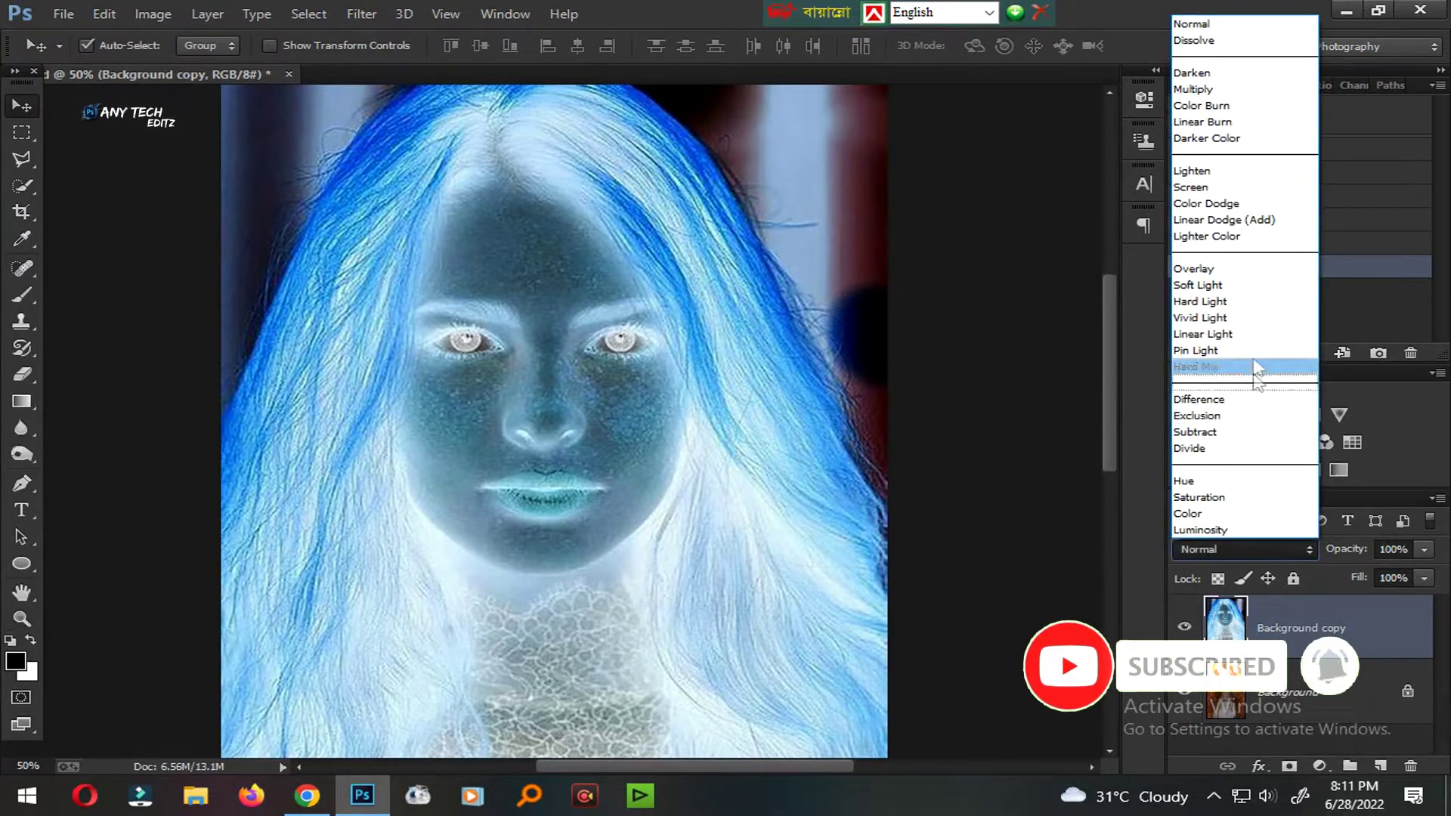
left_click(1226, 318)
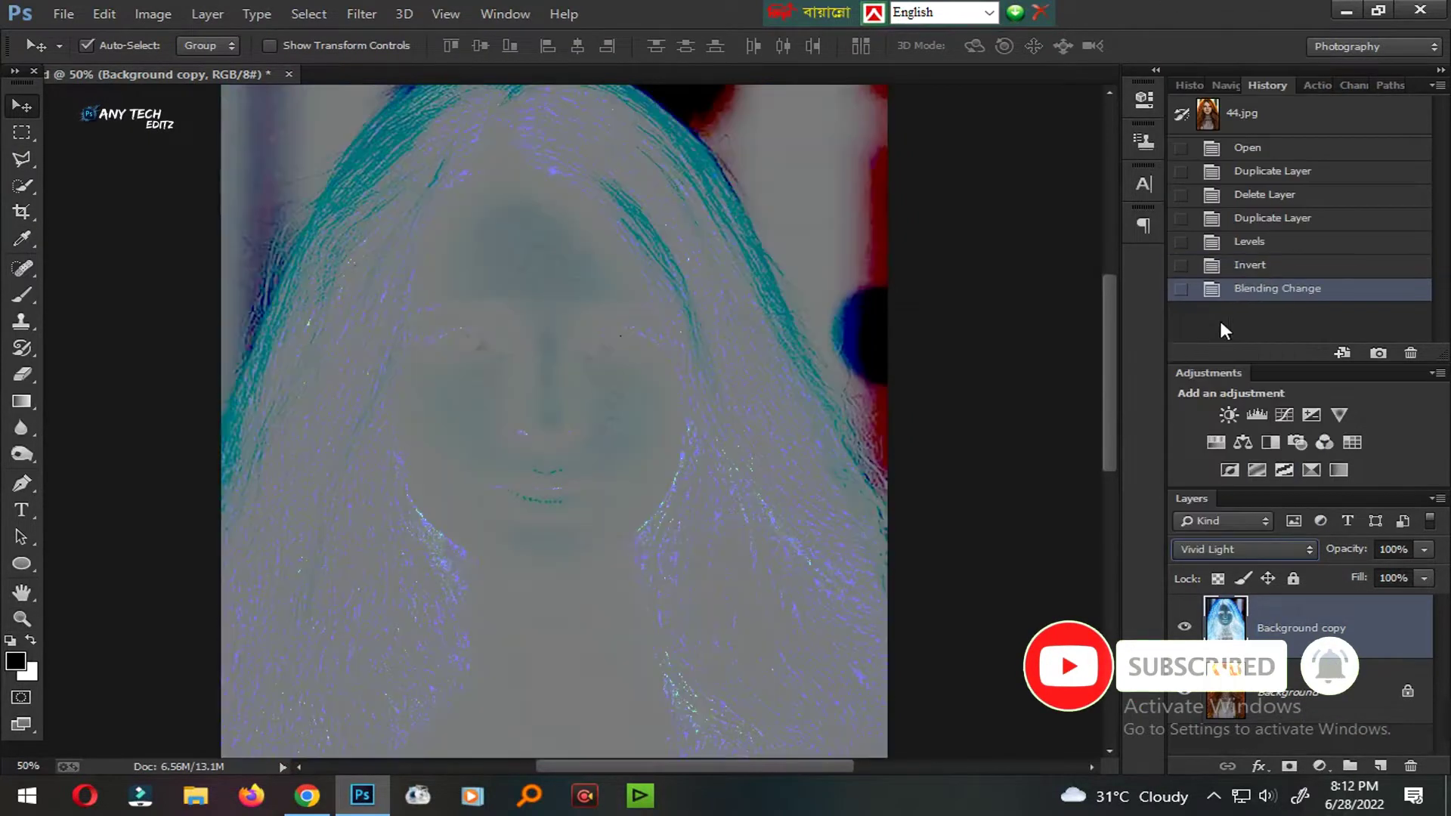
Step: Apply a Gaussian Blur of about 4.7 radius to the inverted layer
left_click(361, 14)
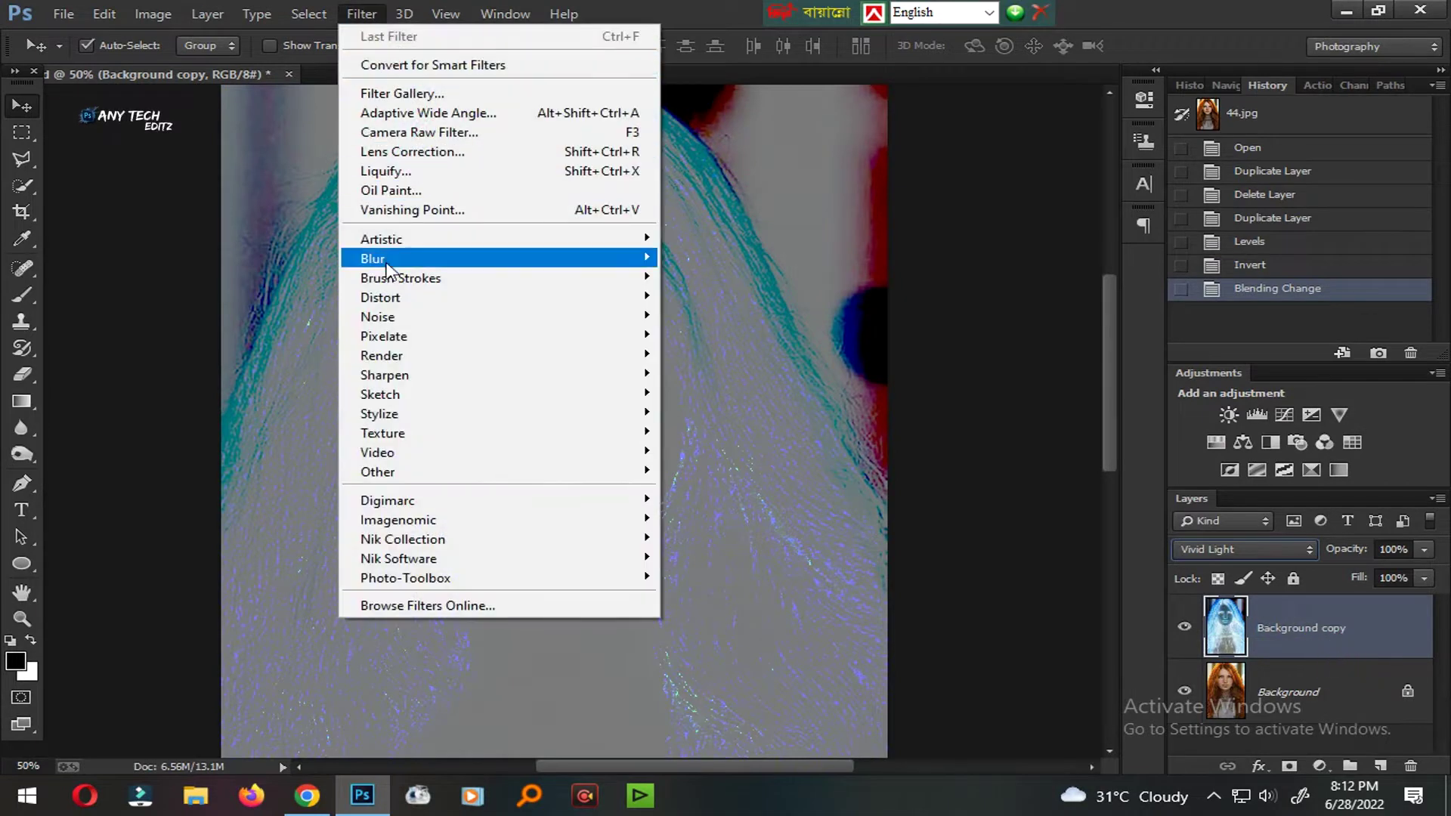
left_click(702, 401)
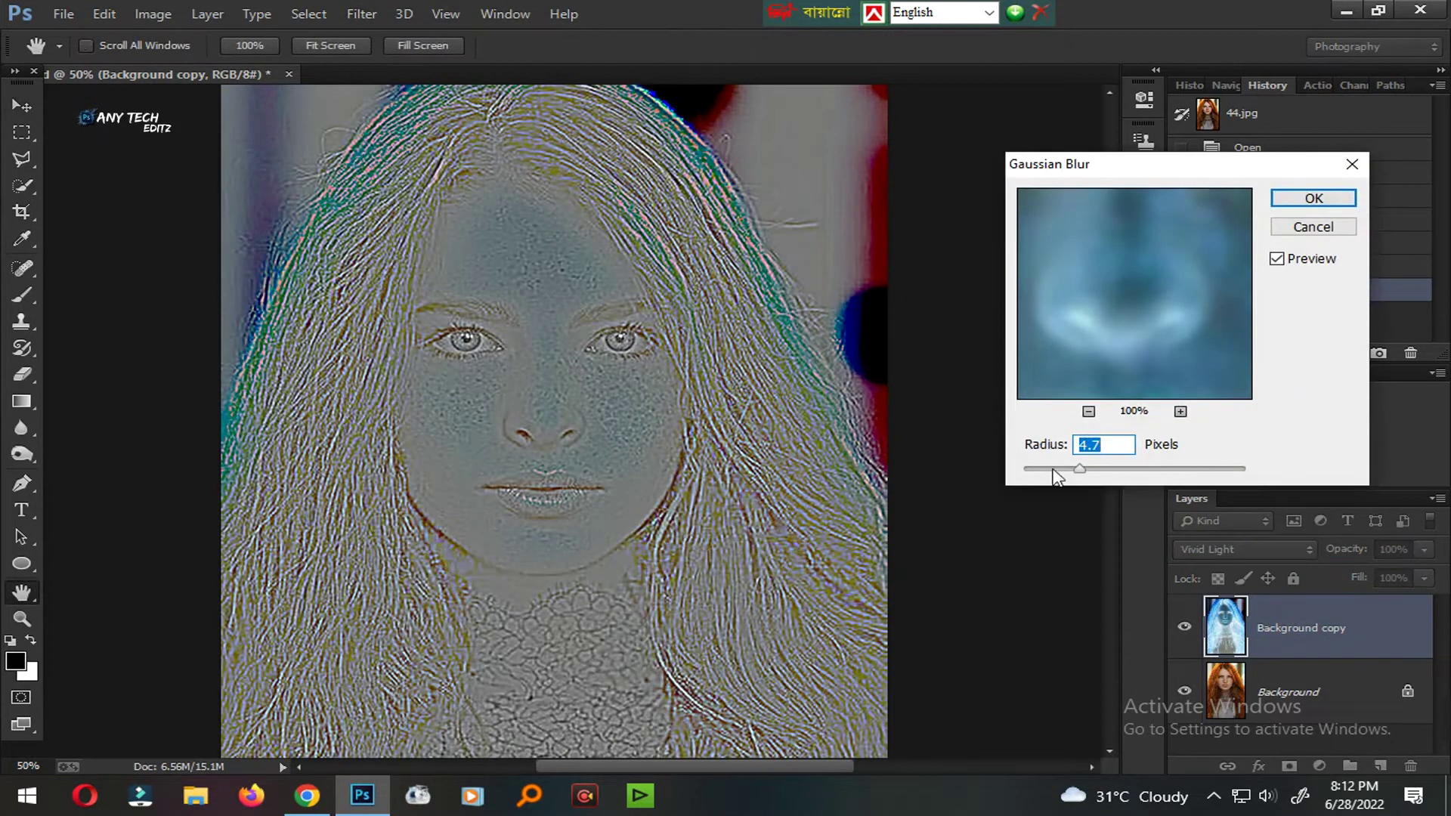
key("Return")
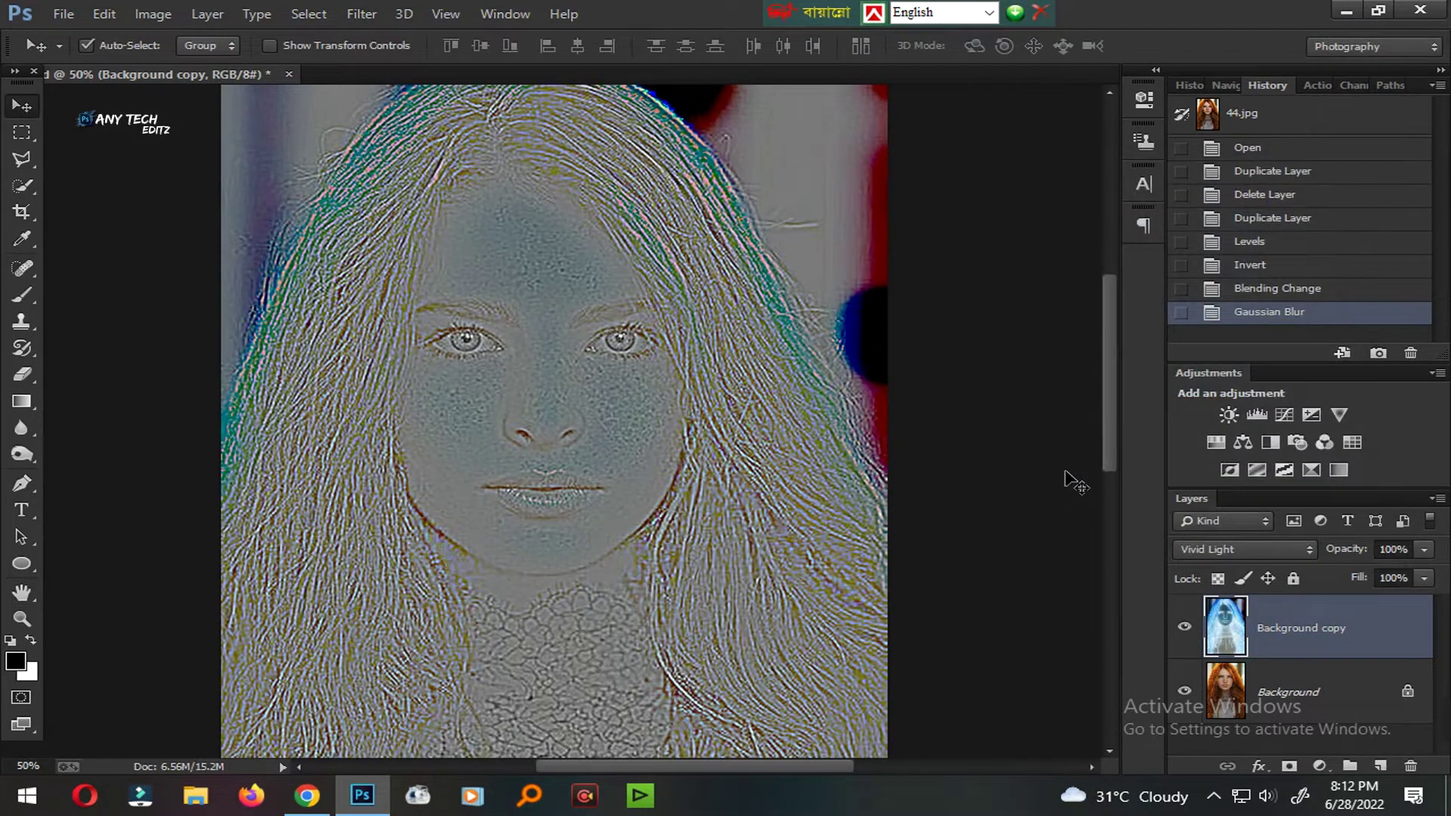
left_click(352, 15)
mouse_move(373, 258)
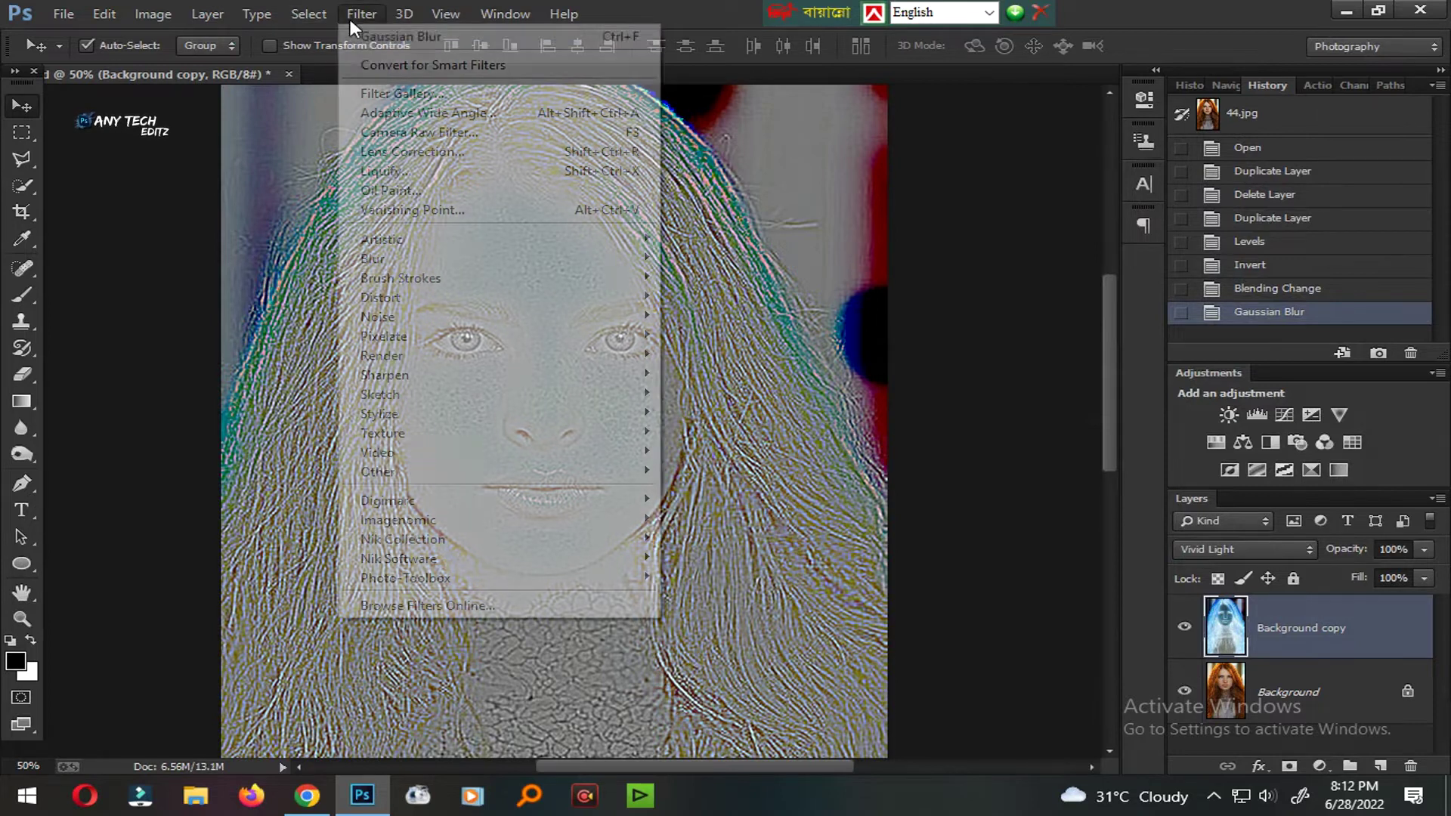
left_click(758, 407)
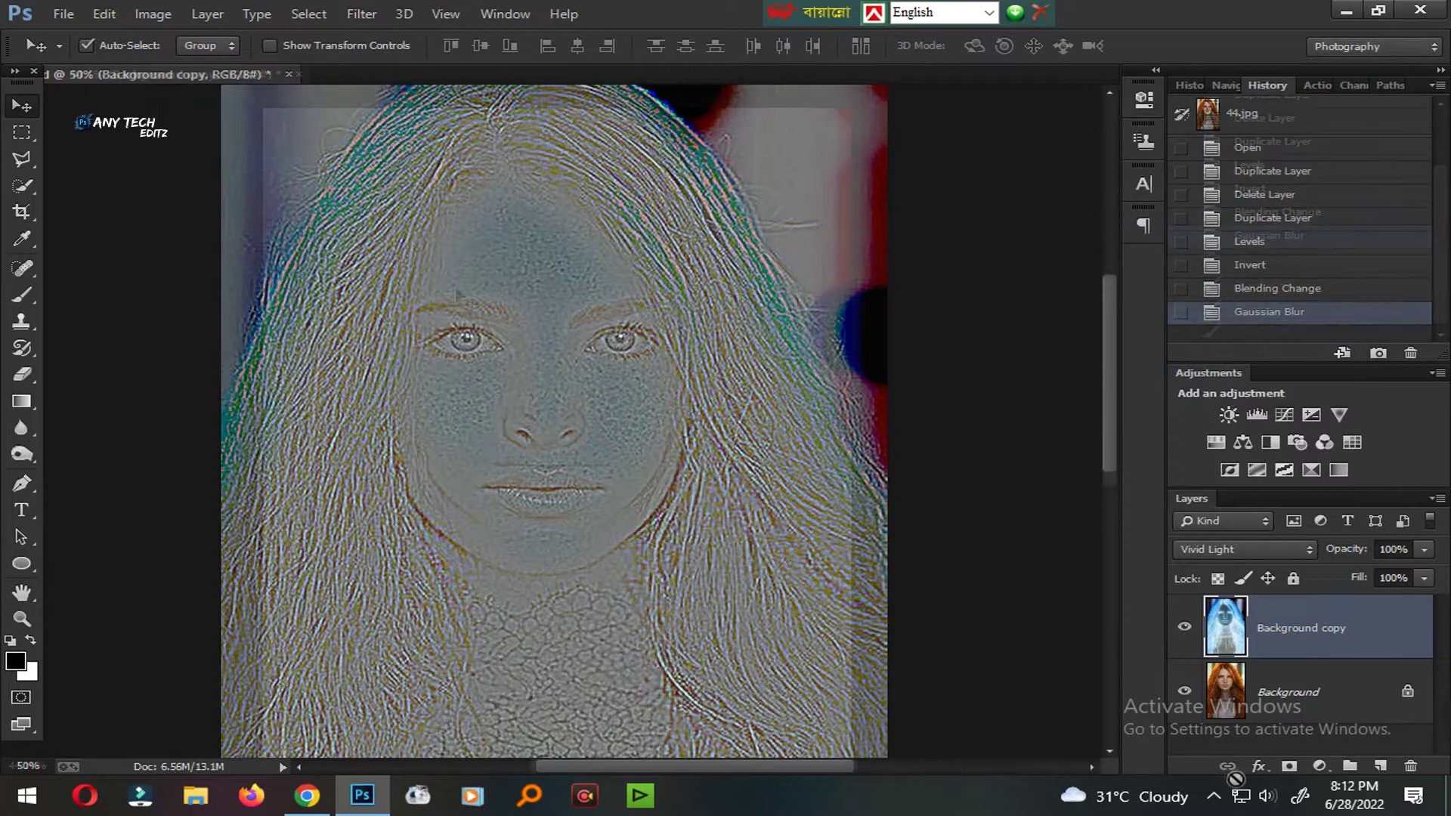
Step: Run the High Pass filter on the same blurred layer
left_click(368, 21)
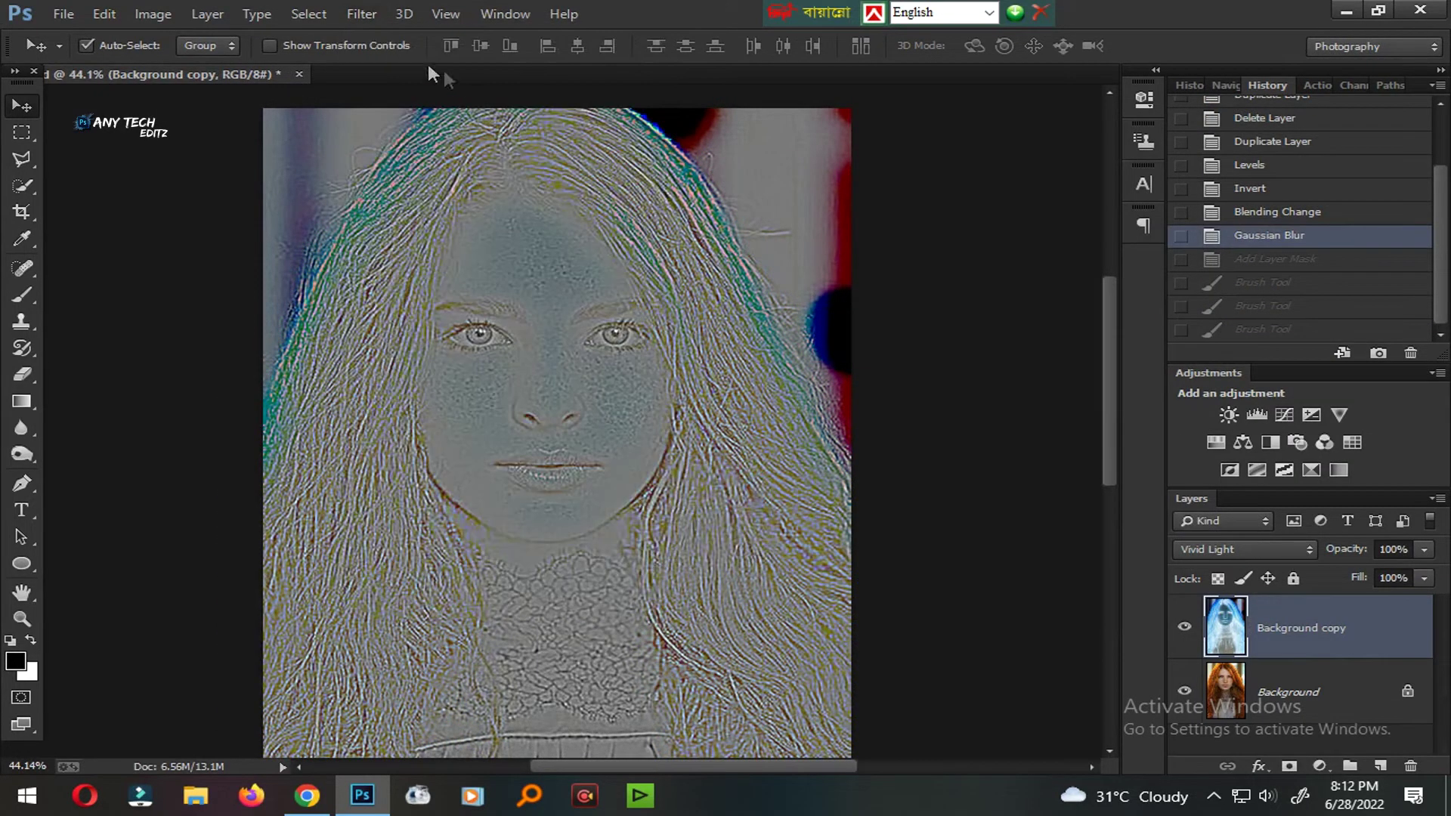
left_click(361, 13)
left_click(725, 491)
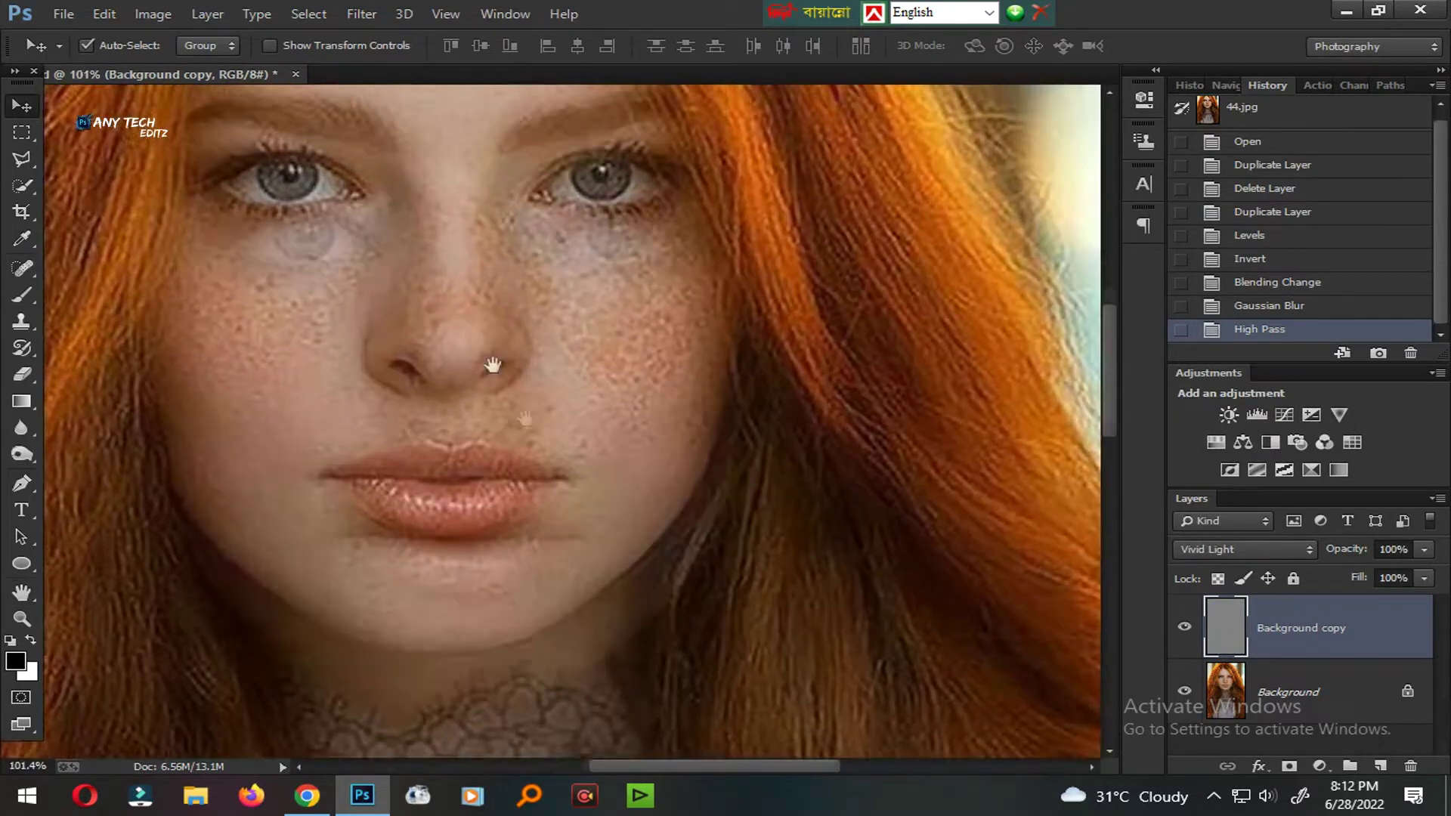
Step: Add a hide-all mask to the smoothing layer and paint white on the left cheek
left_click_drag(492, 365, 543, 470)
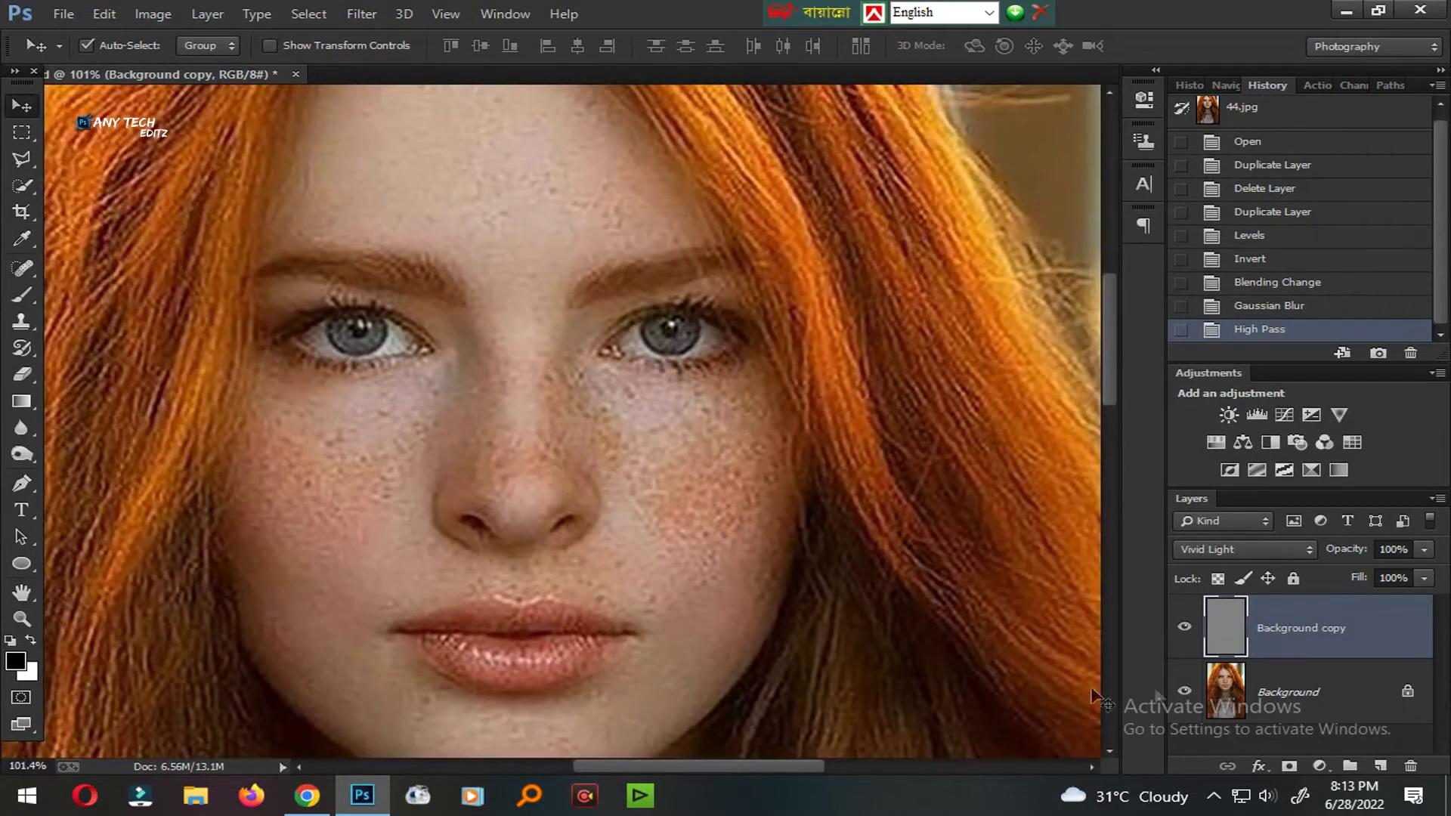
left_click(1290, 765, "alt")
key("x")
key("b")
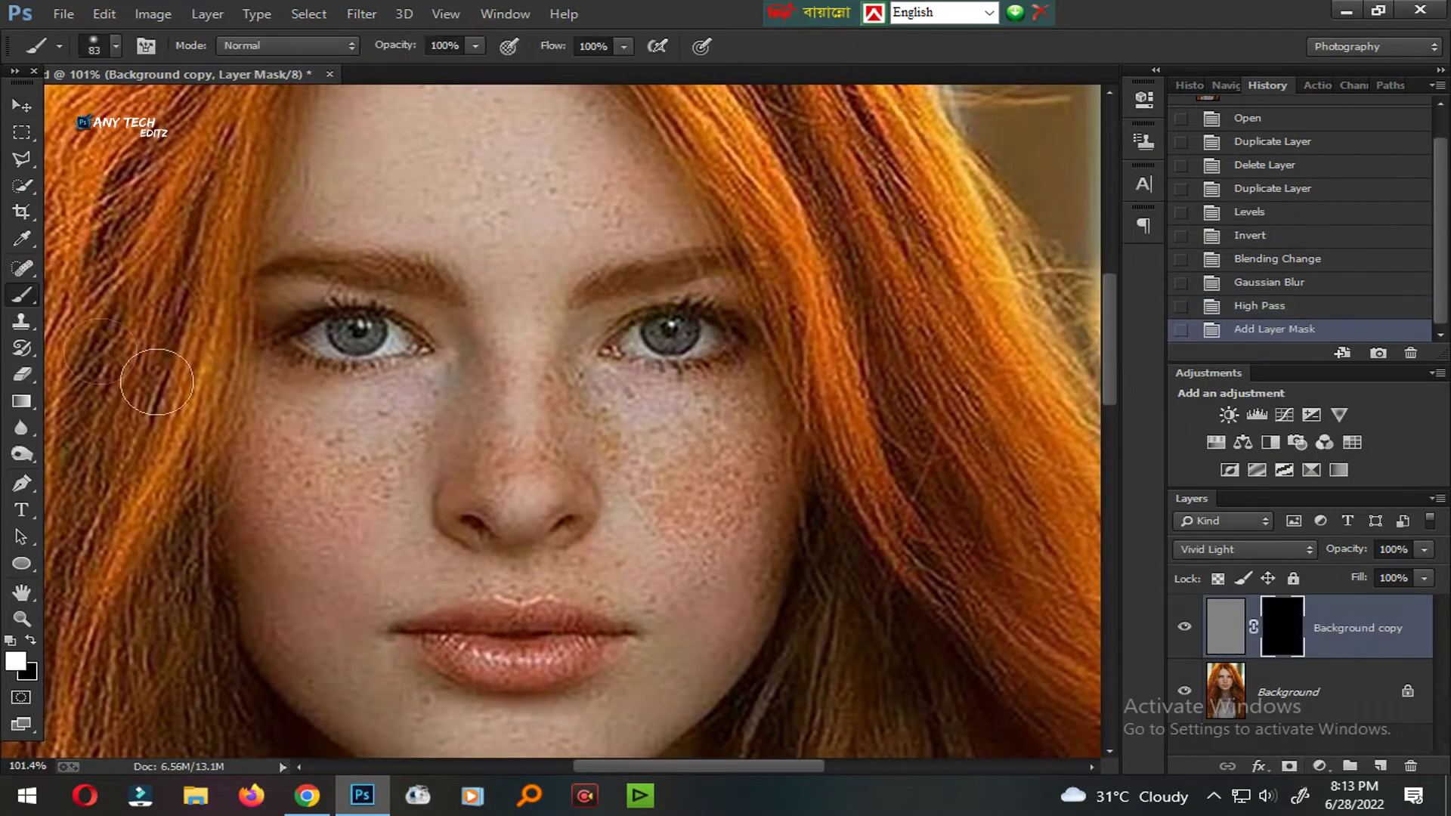
left_click_drag(325, 495, 329, 474)
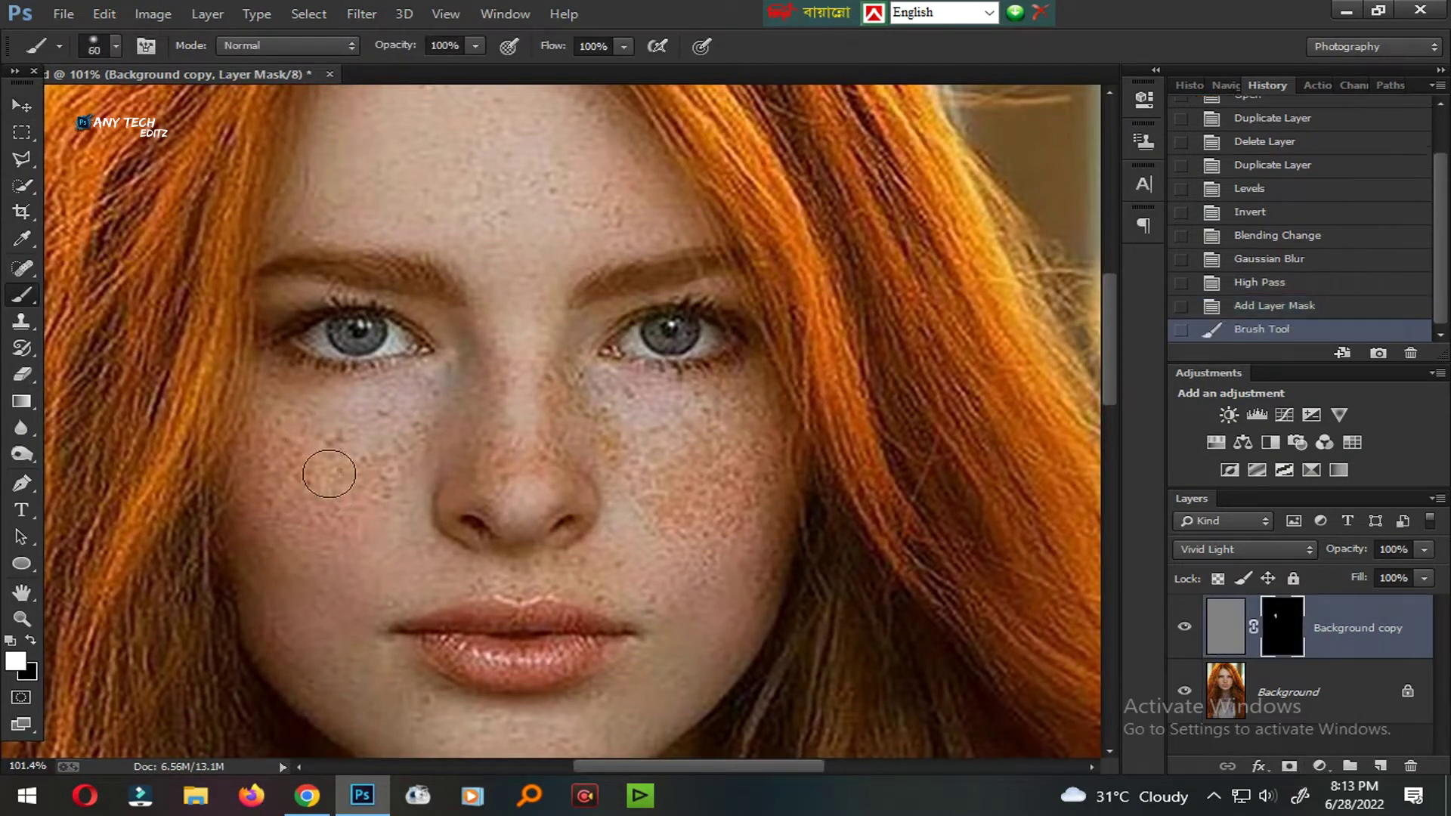
left_click(405, 450)
Step: Paint white across the other cheek, forehead and remaining facial skin
left_click(372, 505)
left_click(324, 604)
left_click(372, 496)
left_click(437, 437)
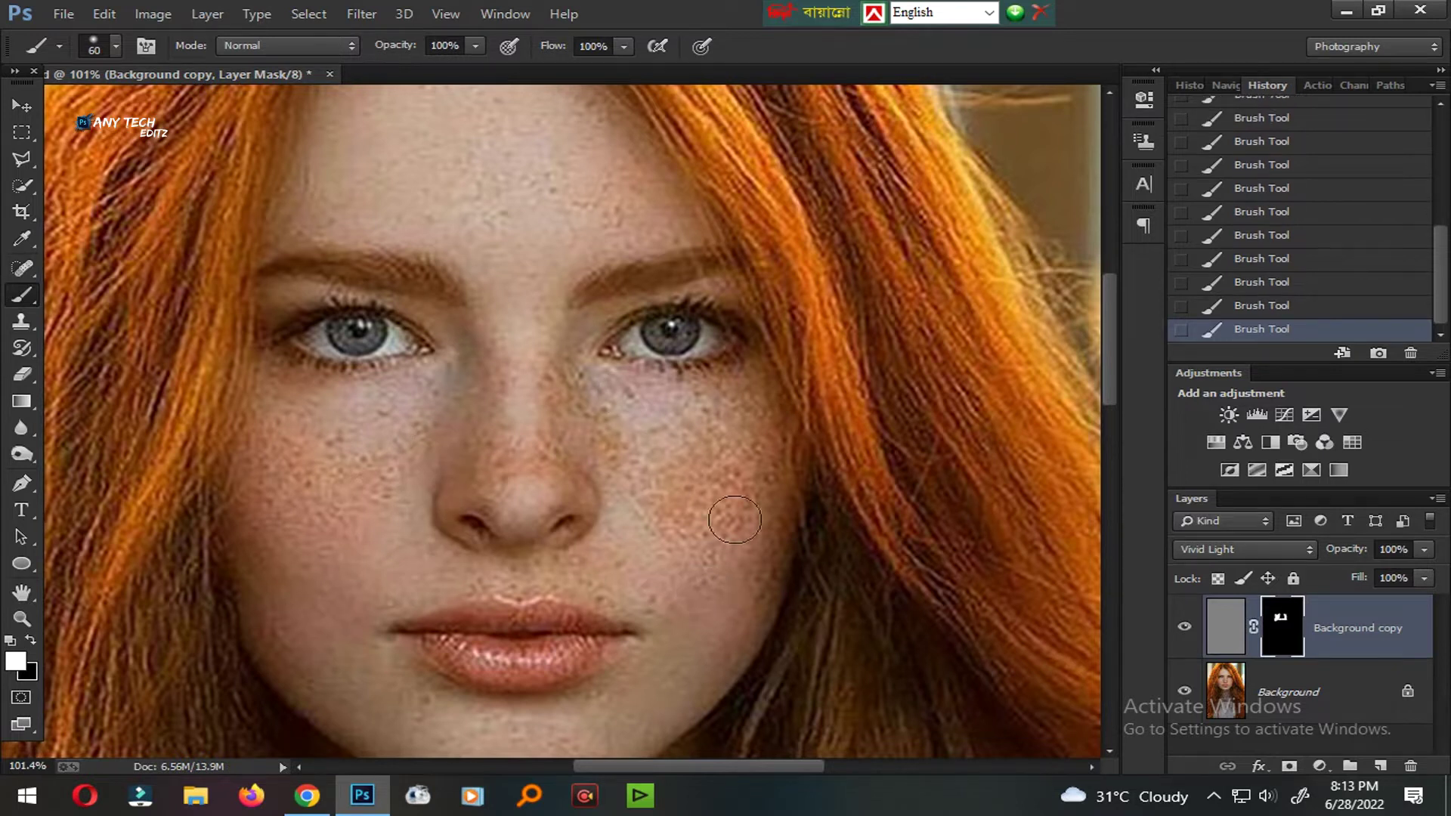
left_click_drag(483, 76, 489, 180)
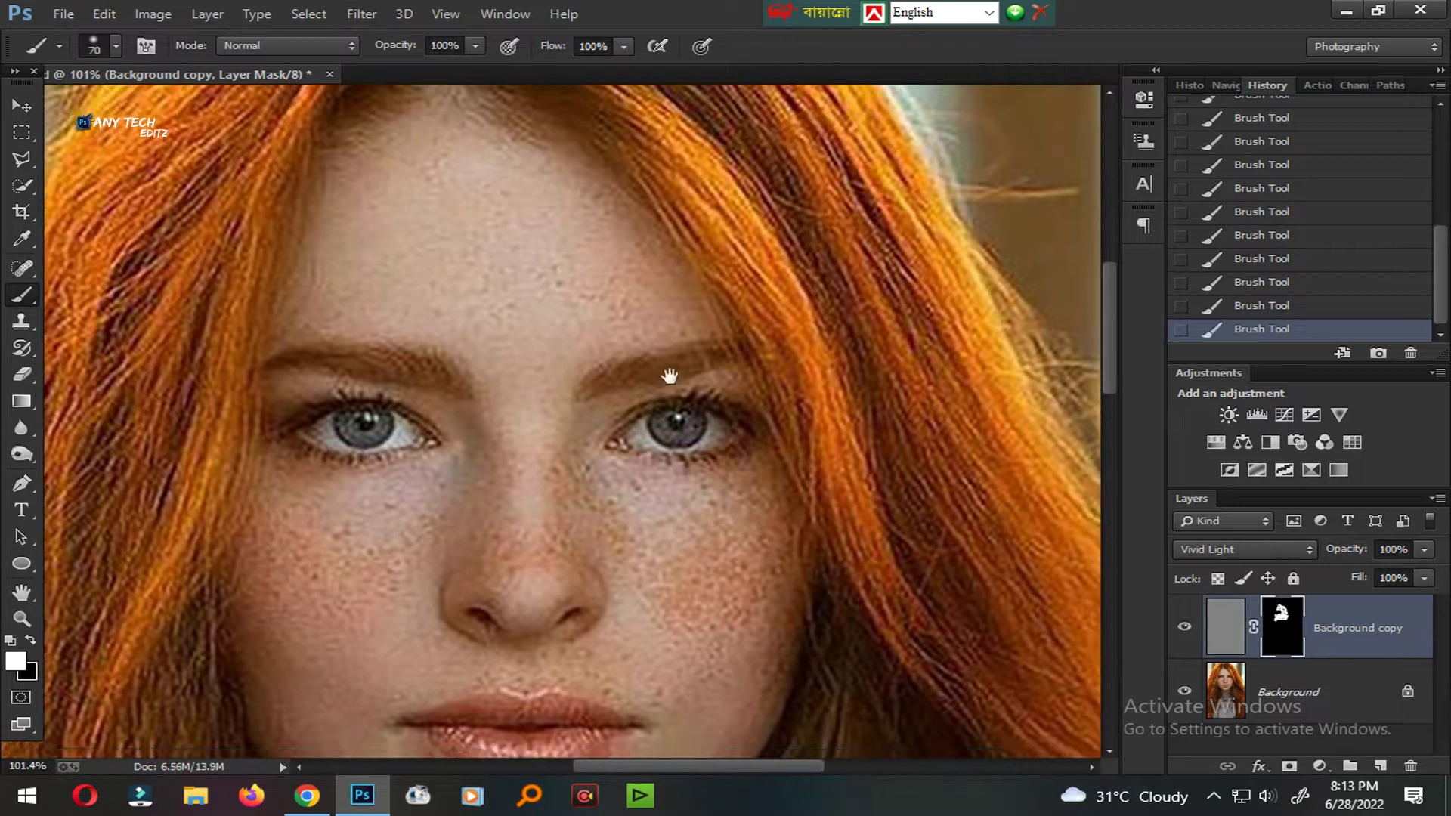
left_click_drag(725, 705, 712, 507)
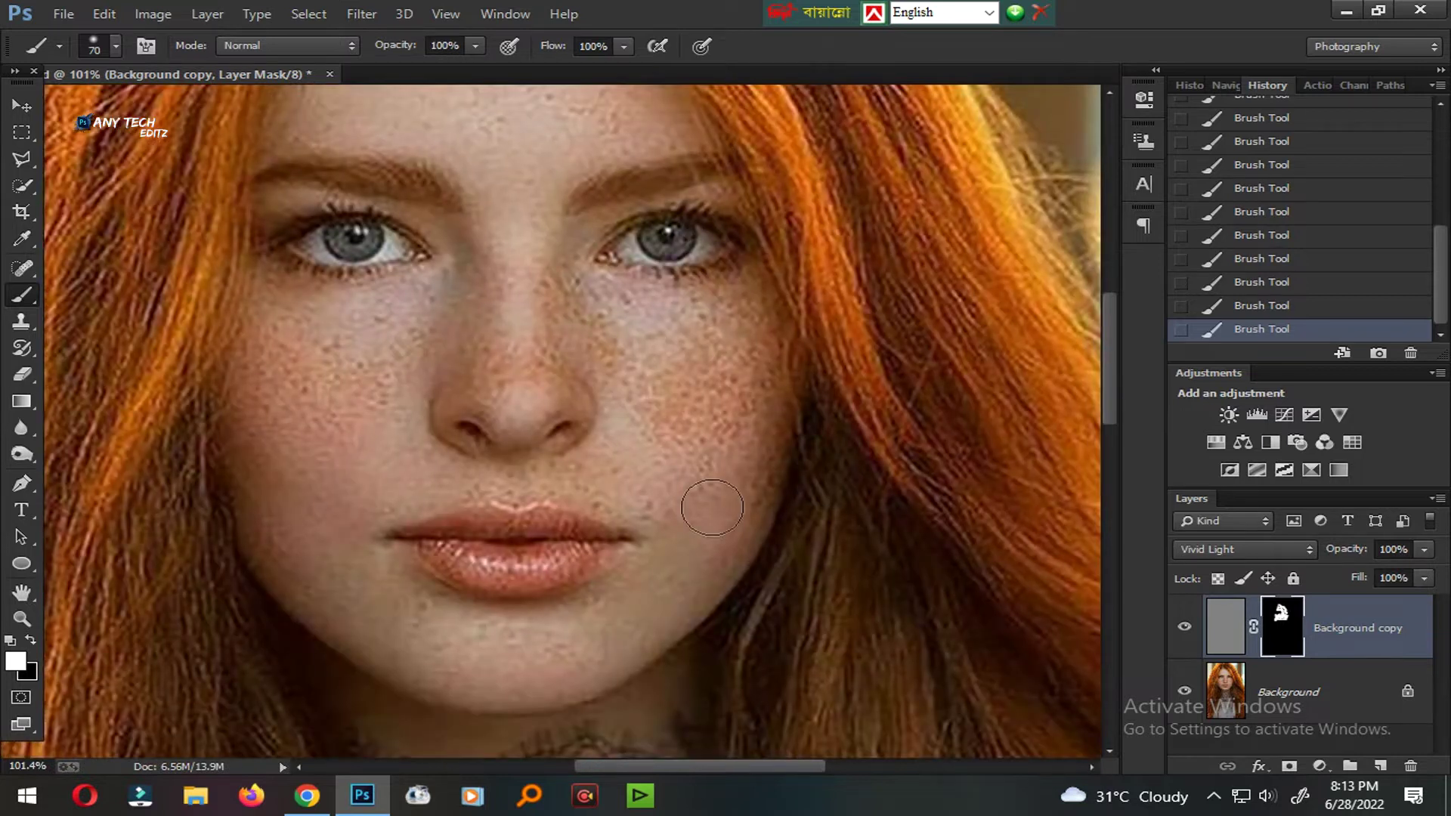
left_click_drag(466, 669, 588, 342)
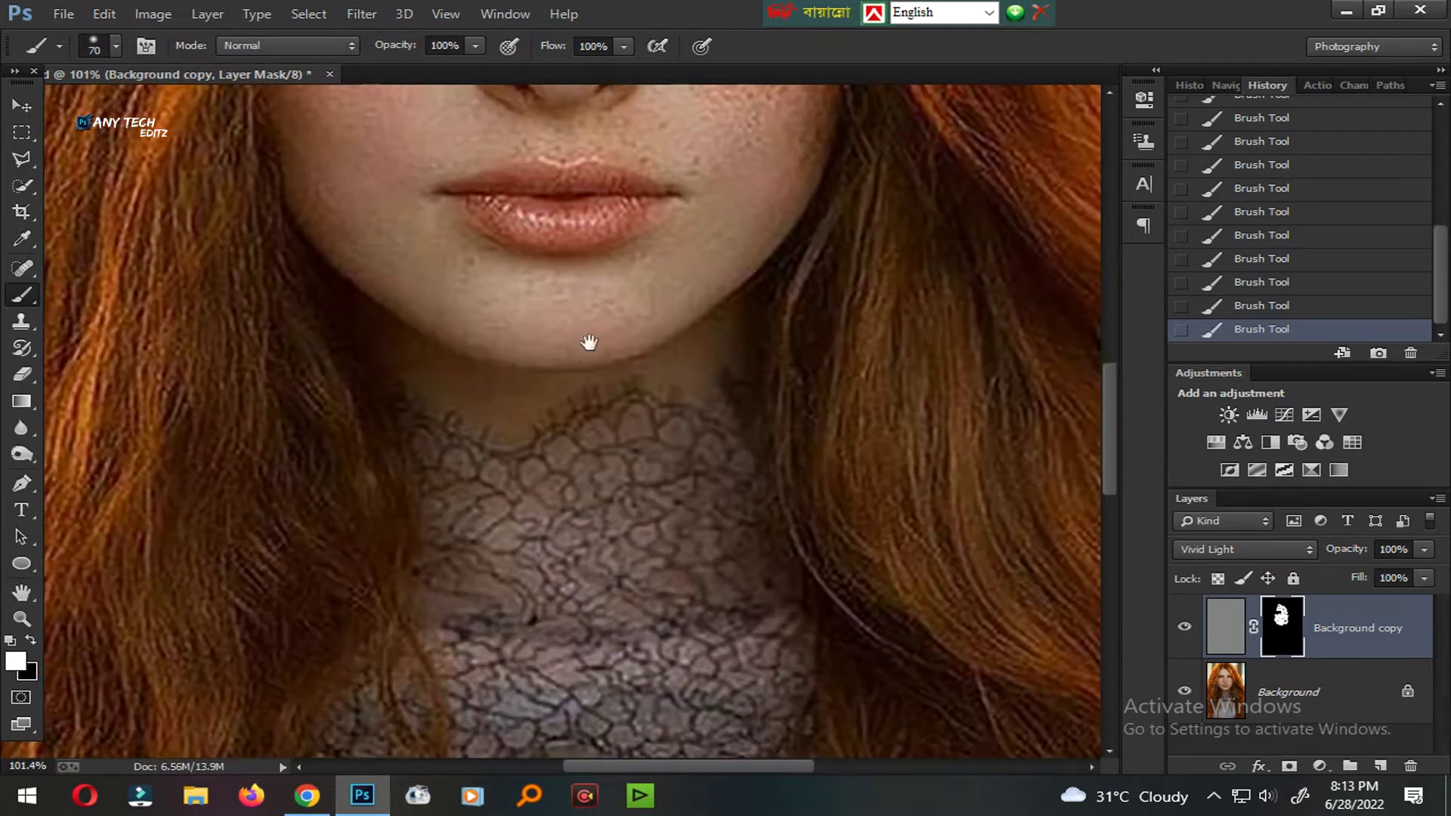
scroll(677, 412, "down", 5)
scroll(677, 412, "up", 3)
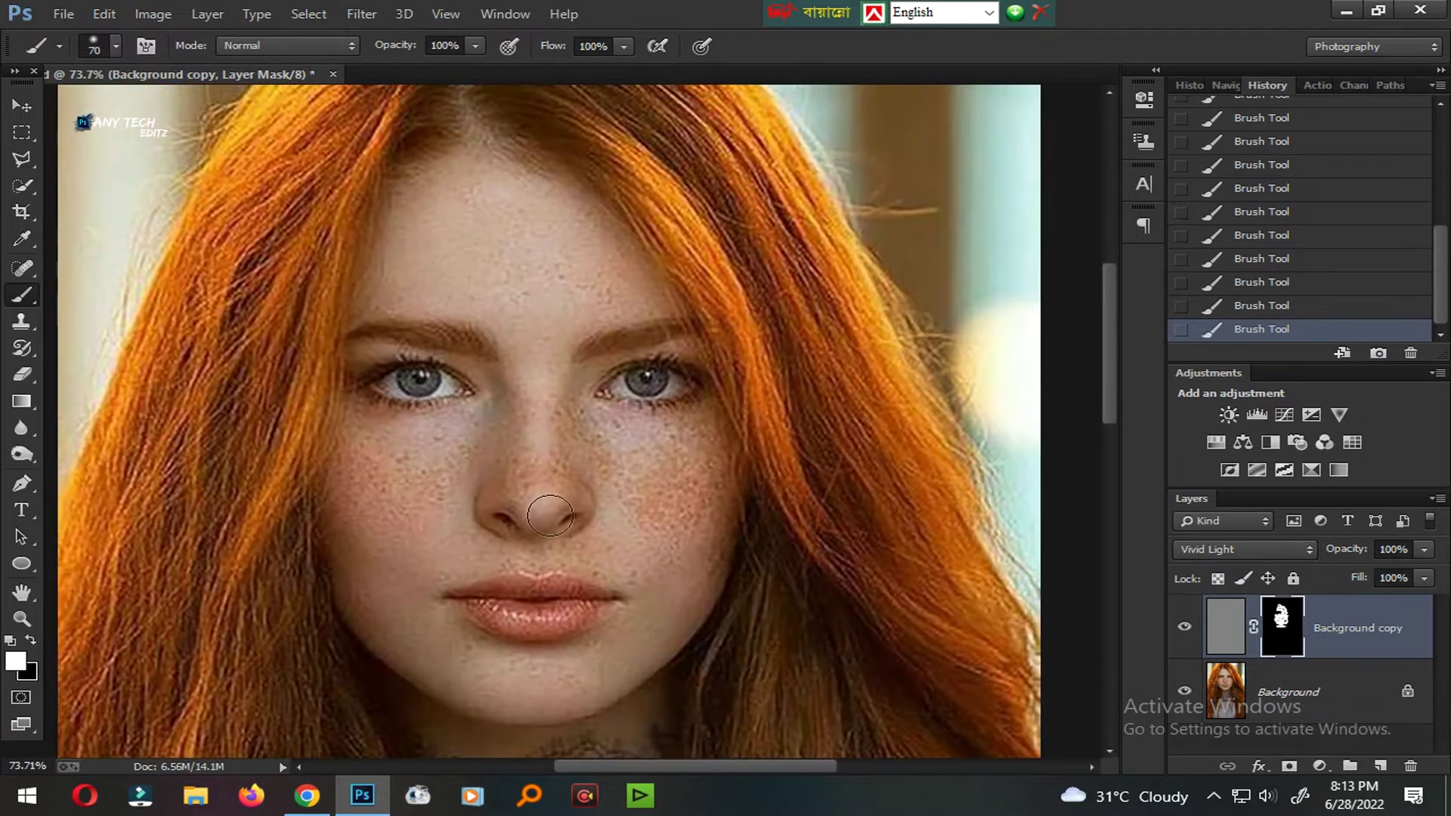
Step: Duplicate the original Background layer as a new copy
left_click(1267, 795)
left_click(1422, 606)
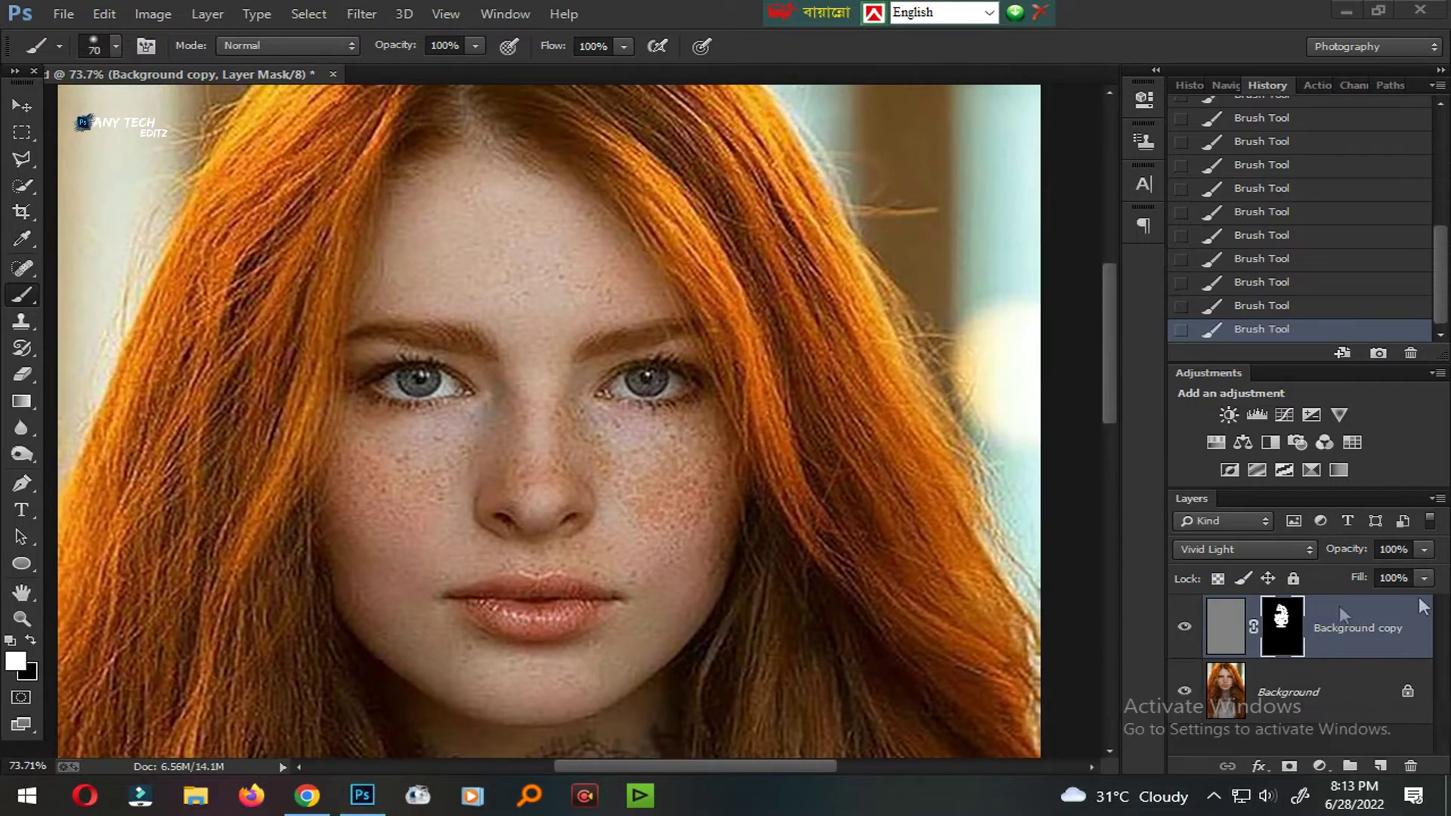
left_click(1327, 680)
left_click_drag(1327, 684, 1379, 765)
Step: Merge the smoothed layer down into the new Background copy and zoom in on the face
key("ctrl+e")
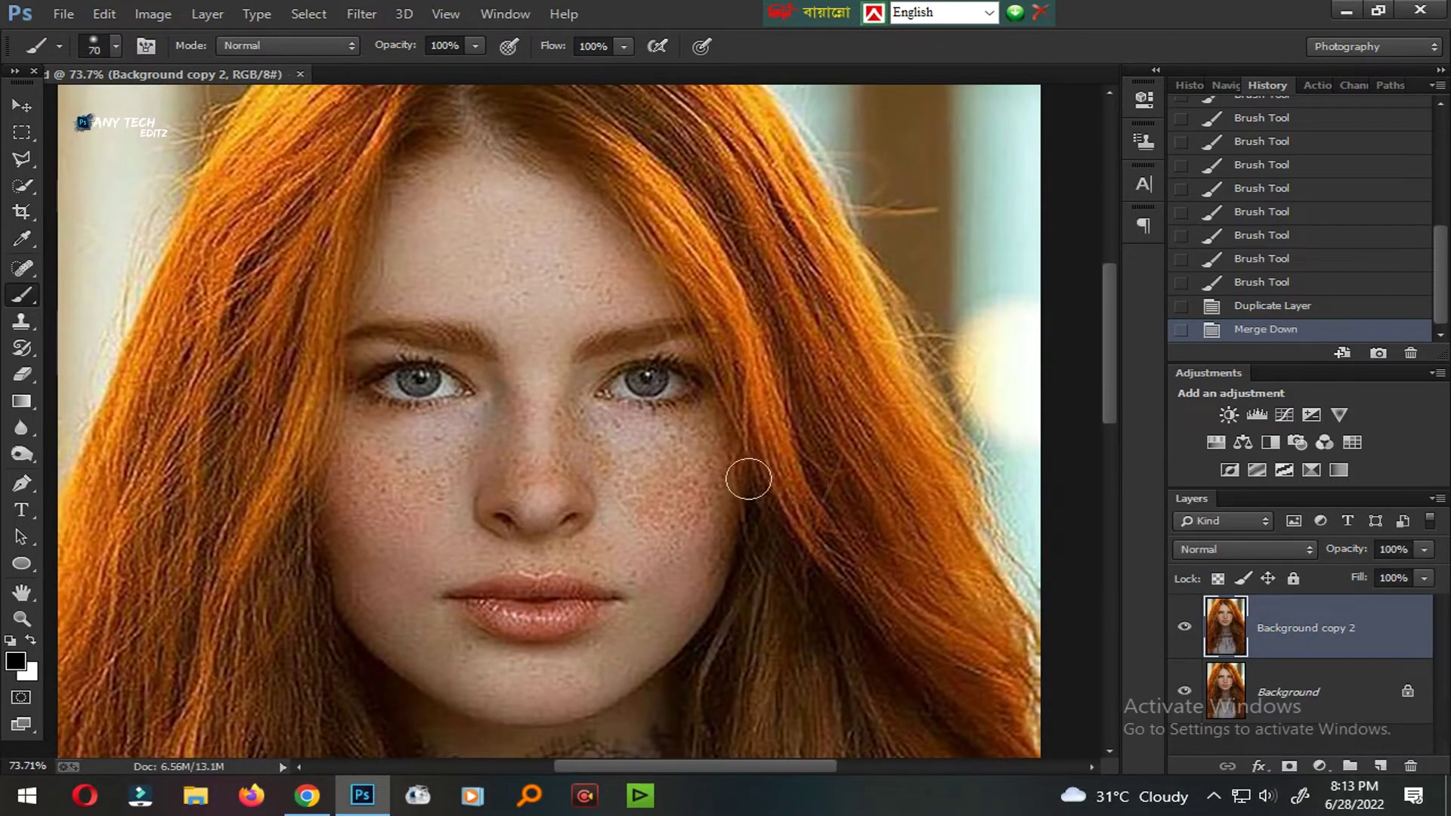
left_click_drag(24, 271, 83, 273)
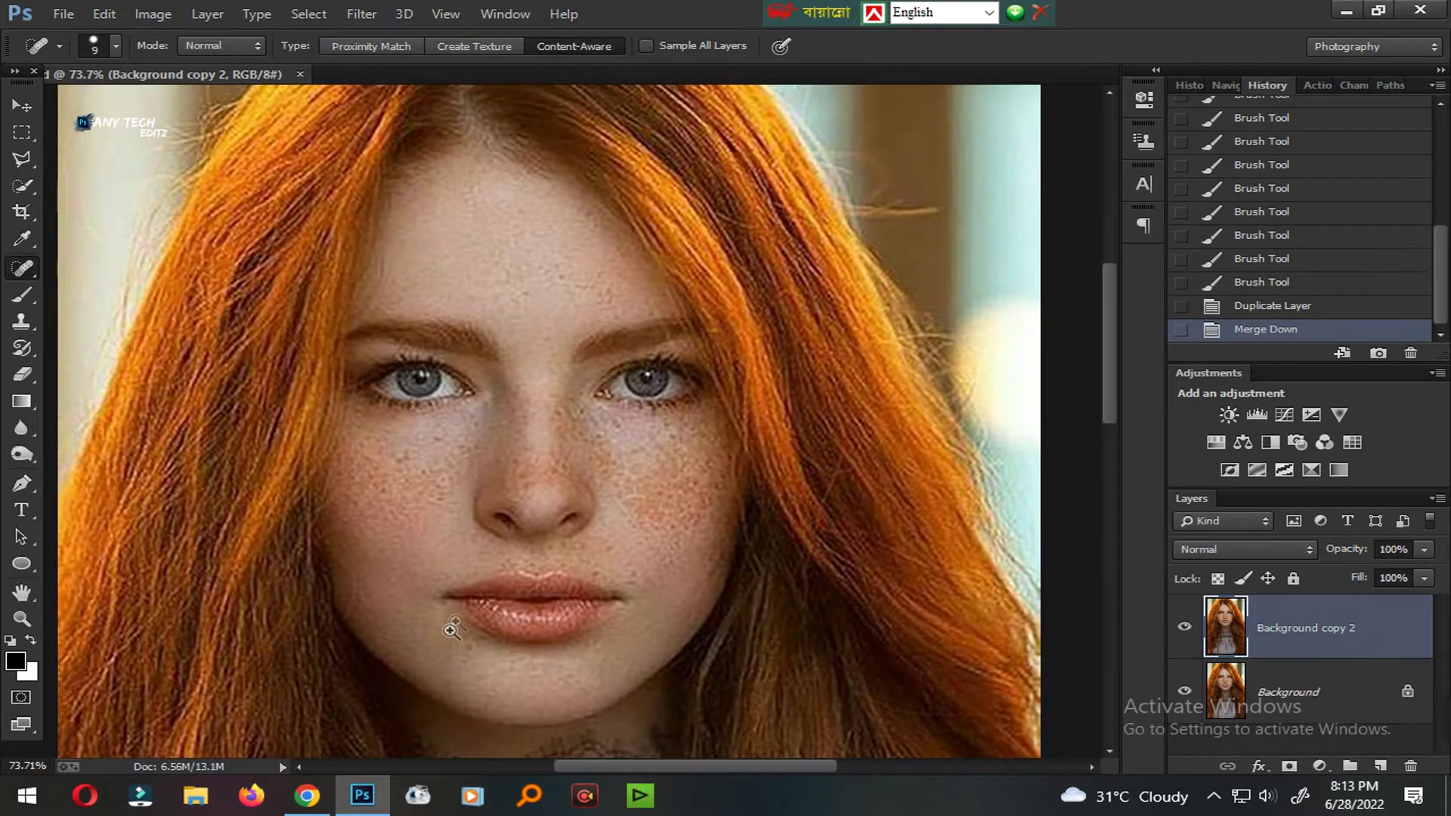
scroll(421, 447, "up", 2)
scroll(420, 448, "up", 1)
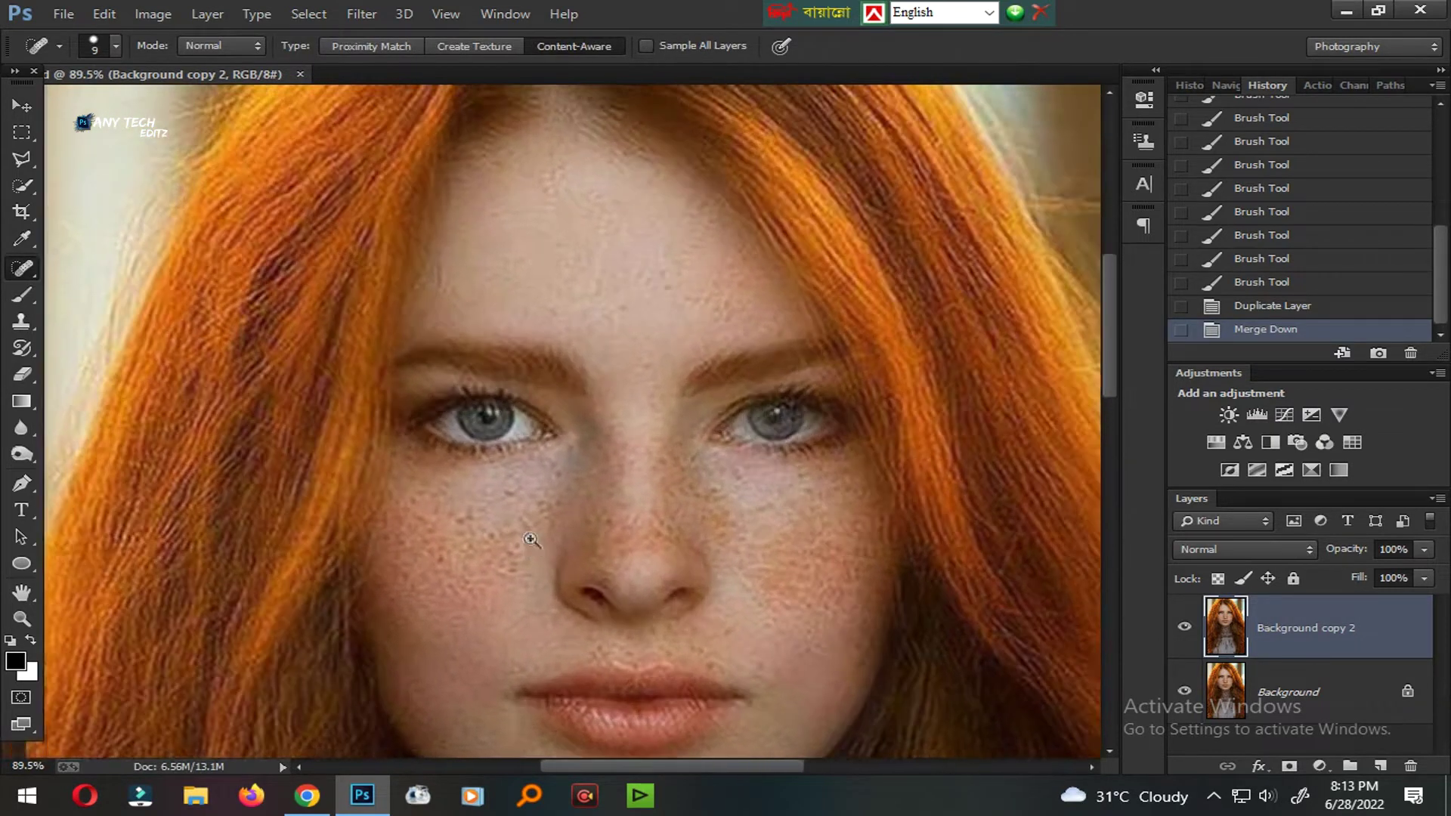
scroll(501, 498, "up", 1)
Step: Spot-heal the freckles under the left eye, shrinking the brush slightly
left_click(502, 497)
left_click(493, 502)
left_click(518, 615)
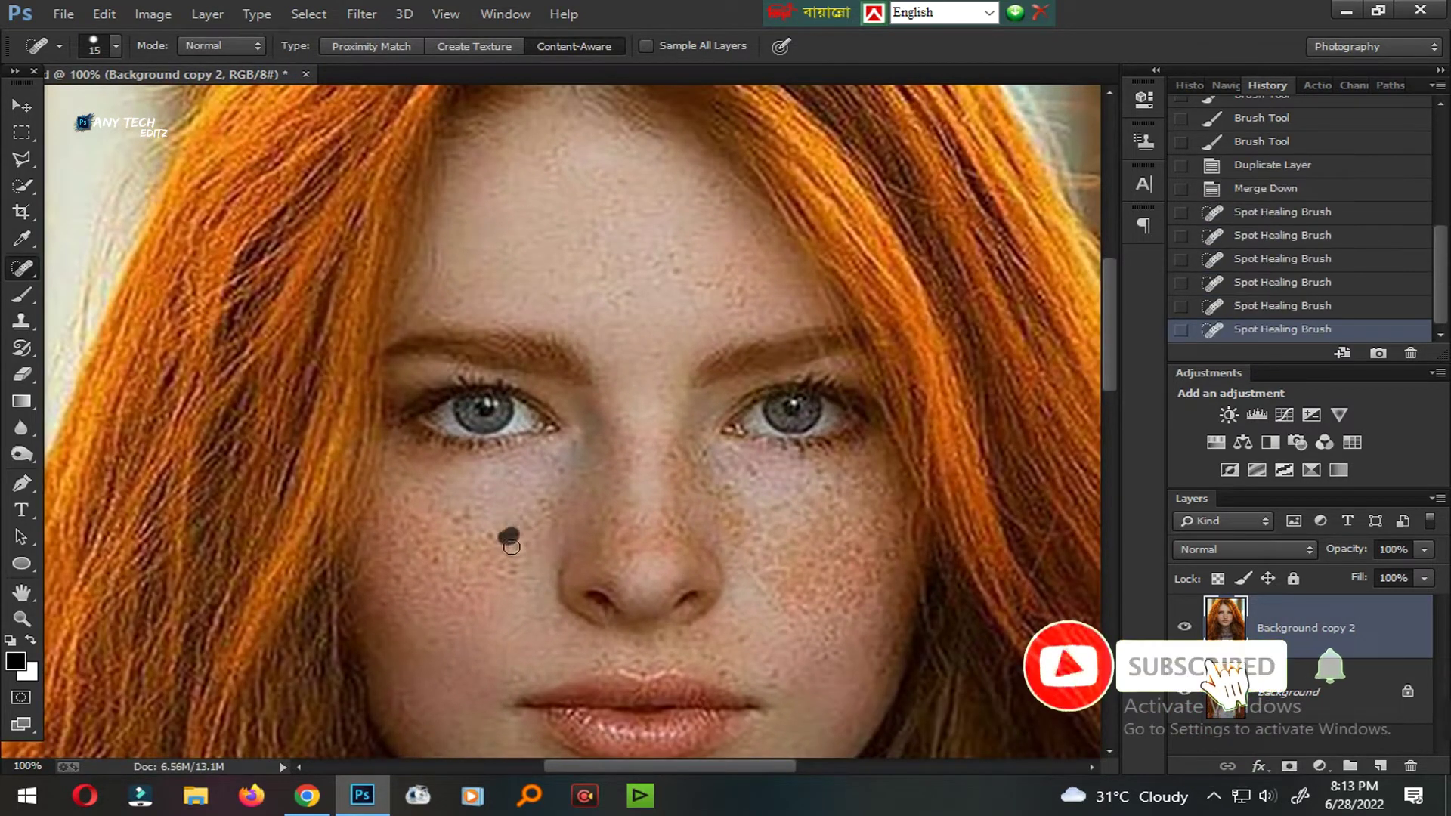
key("bracketleft")
left_click(479, 512)
left_click(421, 518)
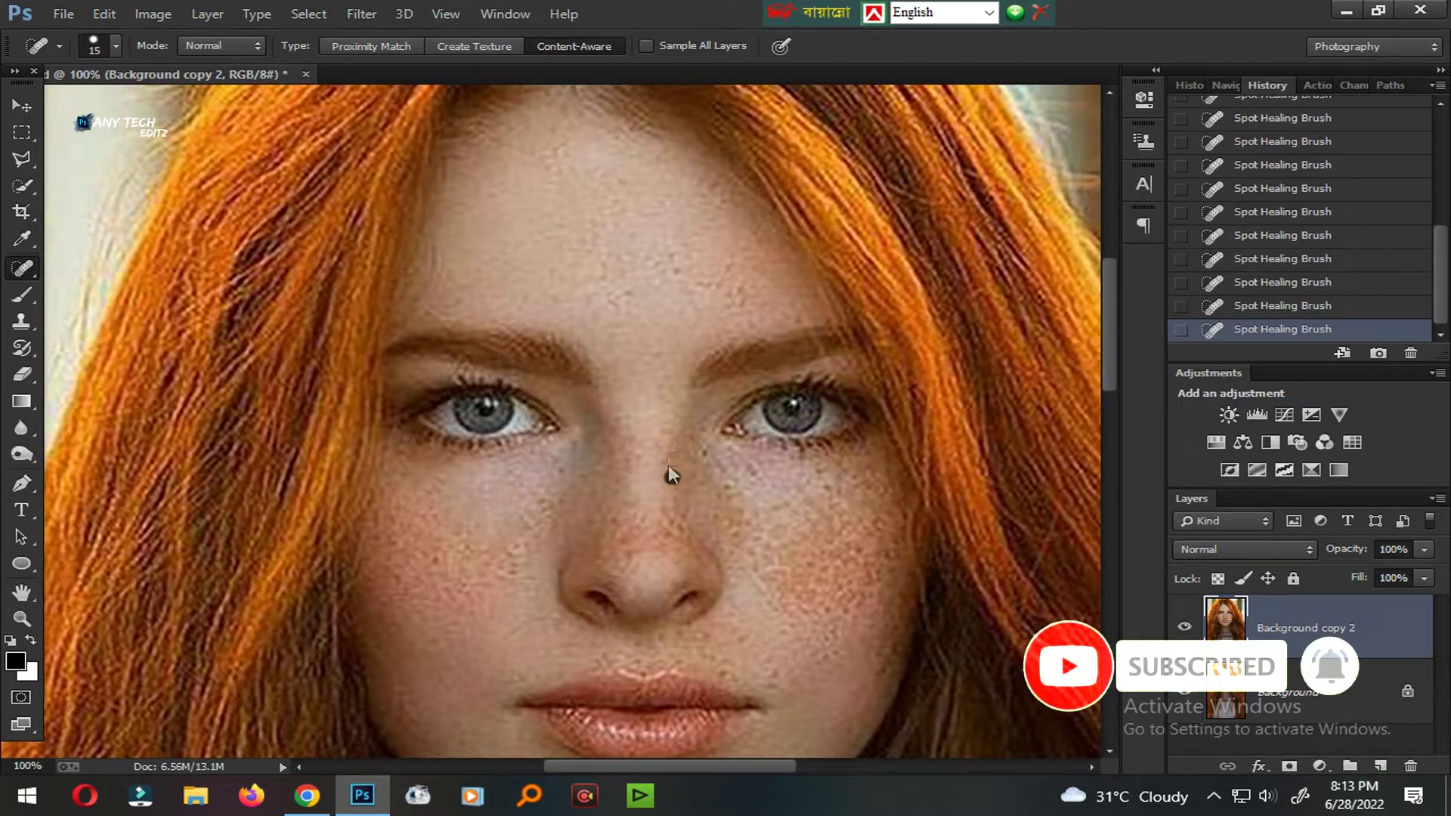
Step: Spot-heal the freckles and dark marks on the right cheek with a larger brush
left_click(695, 462)
left_click(770, 476)
left_click(821, 485)
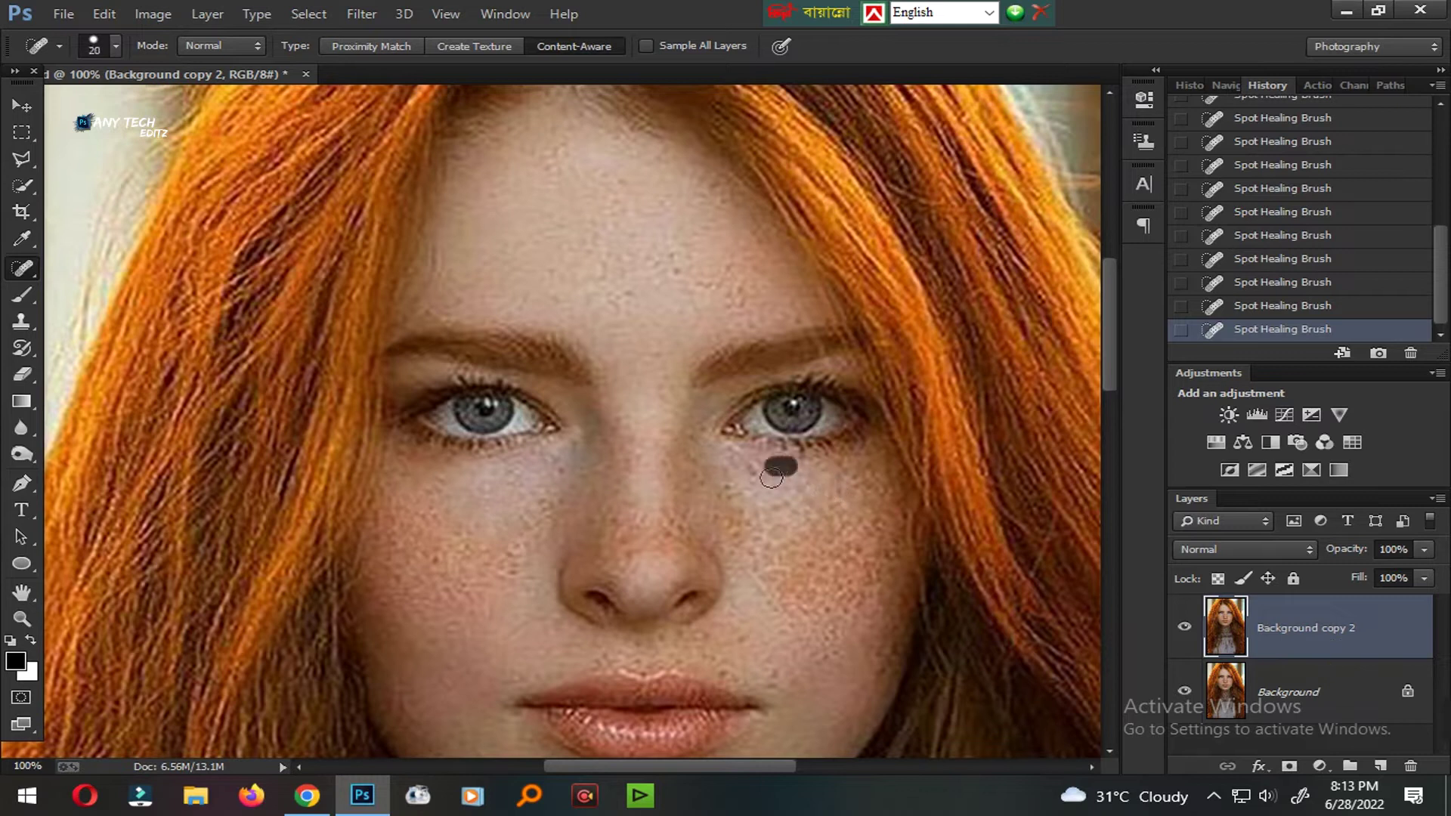
left_click(725, 479)
left_click(771, 512)
left_click_drag(827, 483, 808, 533)
key("bracketright")
left_click(724, 469)
left_click(790, 526)
Step: With the Mixer Brush, blend the left cheek skin and the area beside the nose
right_click(17, 306)
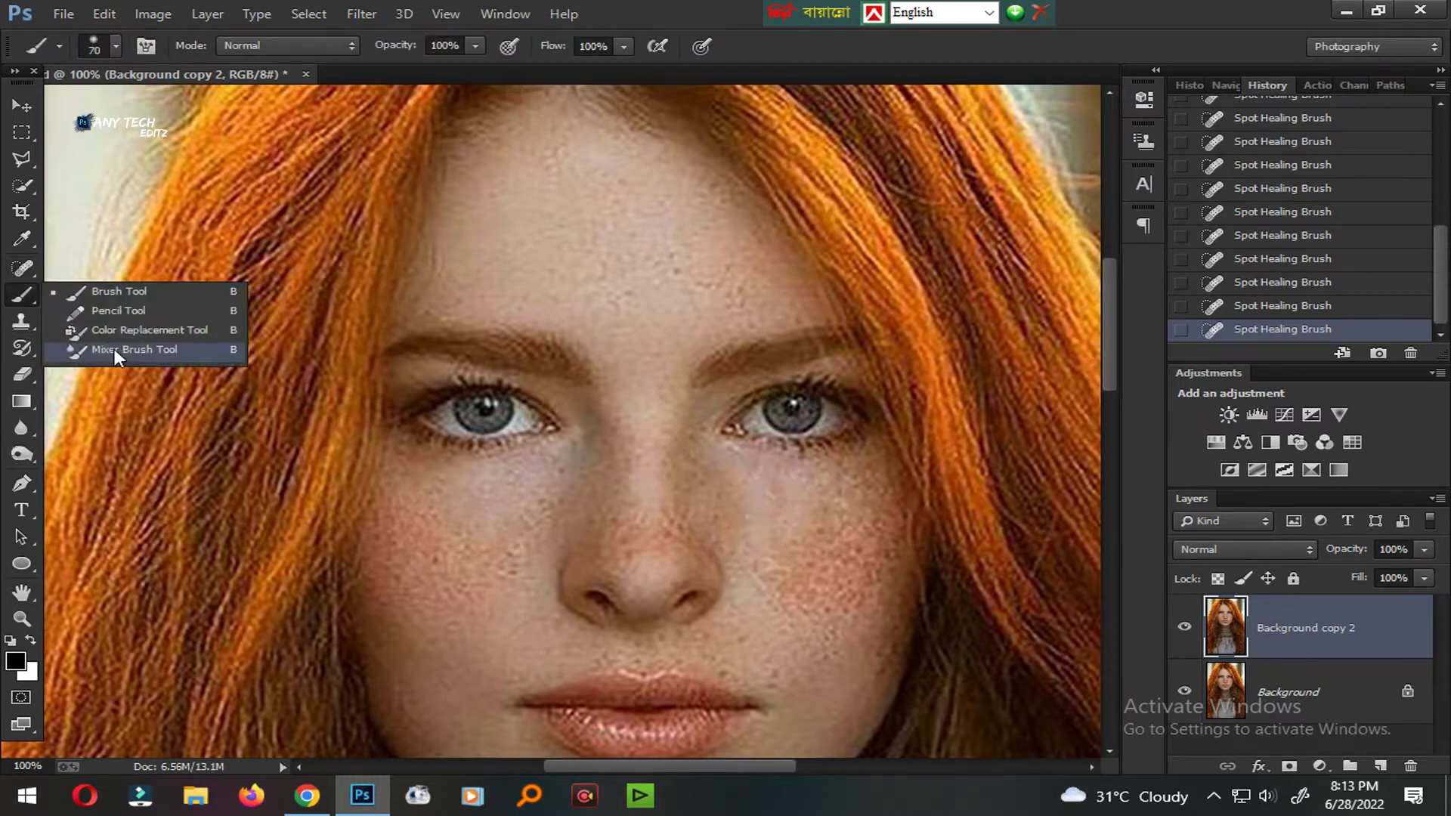
left_click(115, 347)
left_click(557, 524)
scroll(627, 450, "up", 3)
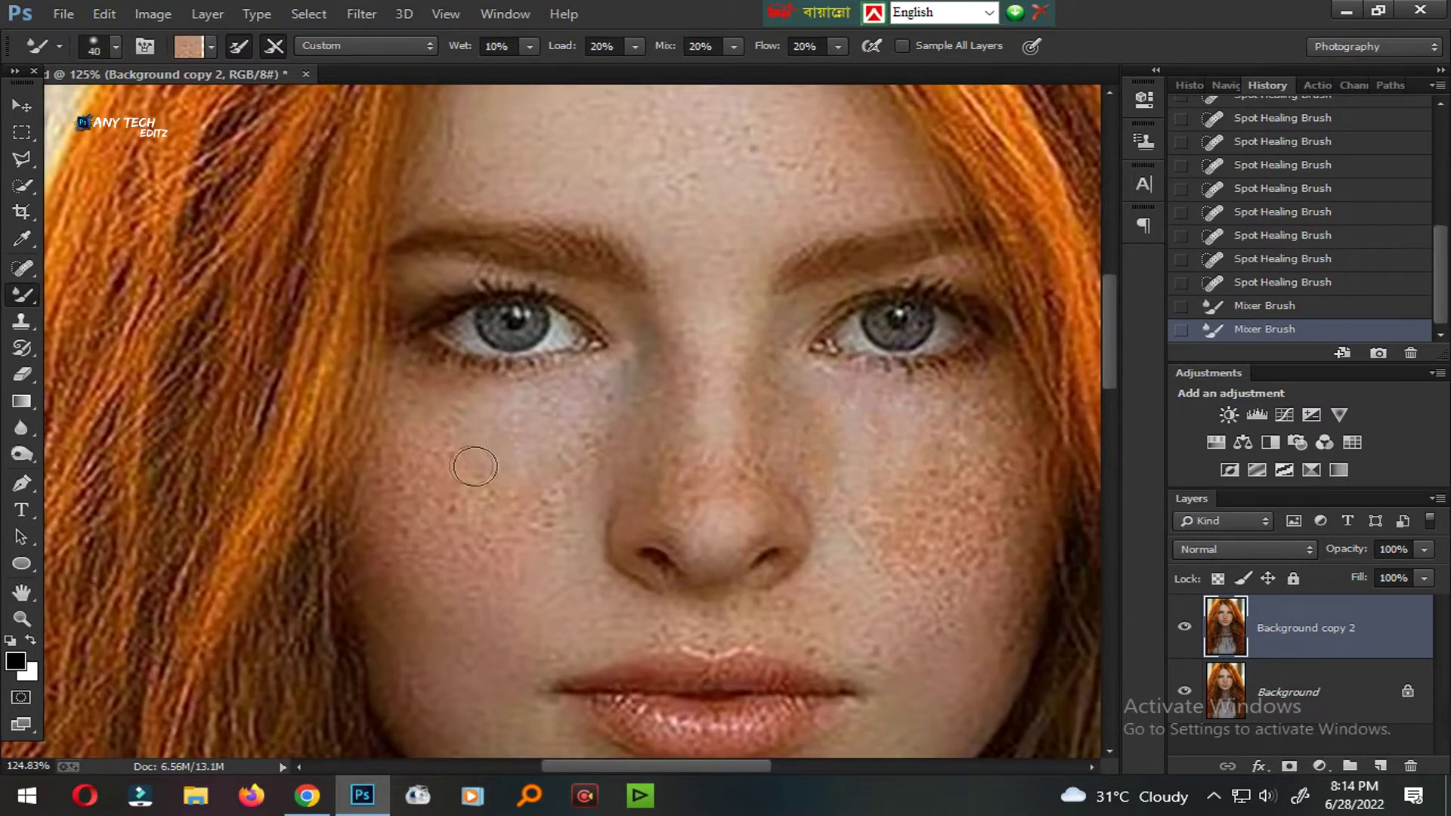
mouse_move(544, 441)
left_mouse_down()
mouse_move(605, 415)
mouse_move(576, 476)
mouse_move(479, 411)
mouse_move(560, 490)
mouse_move(502, 514)
mouse_move(486, 469)
mouse_move(457, 454)
left_mouse_up()
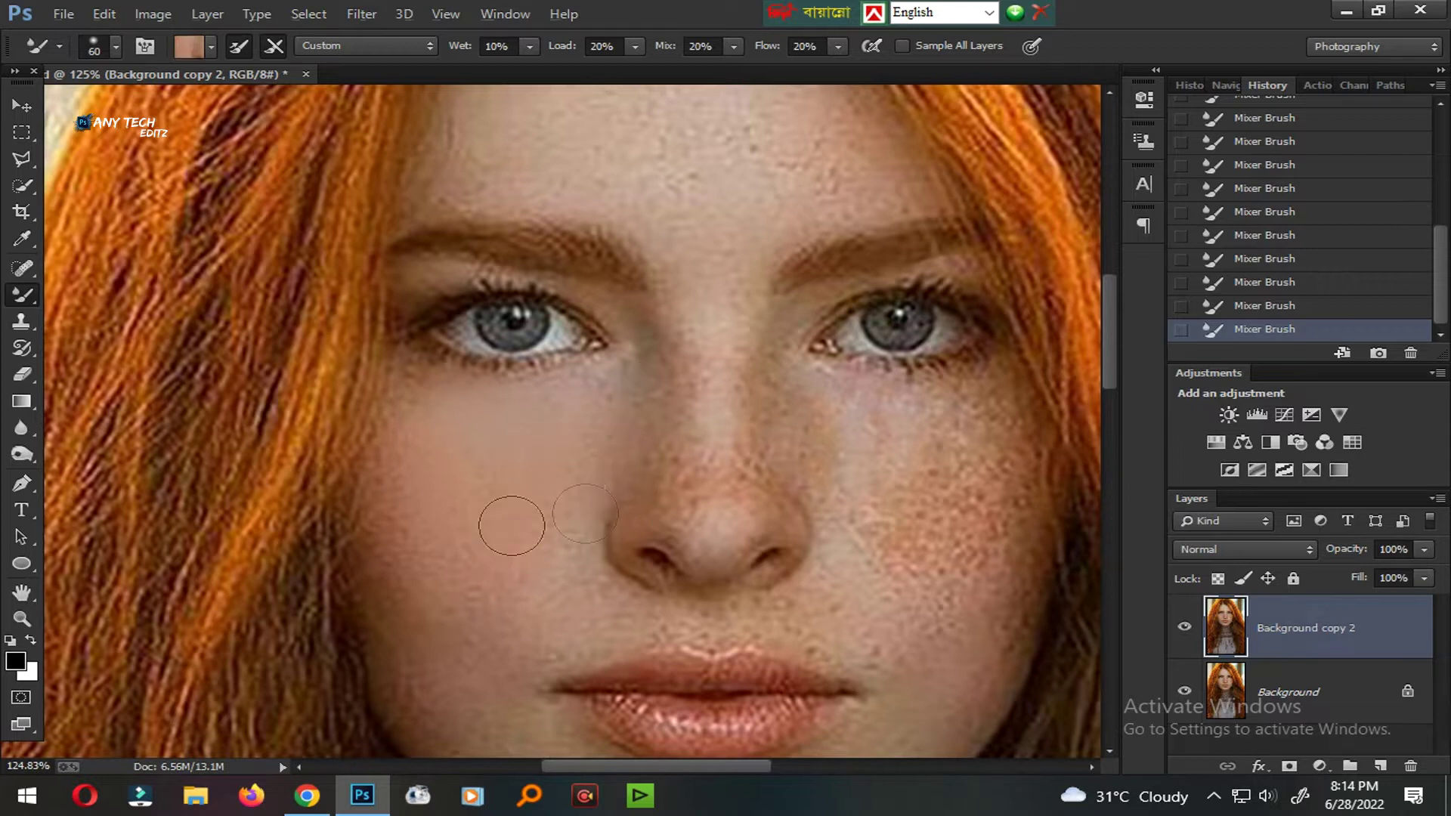
left_click_drag(439, 630, 436, 558)
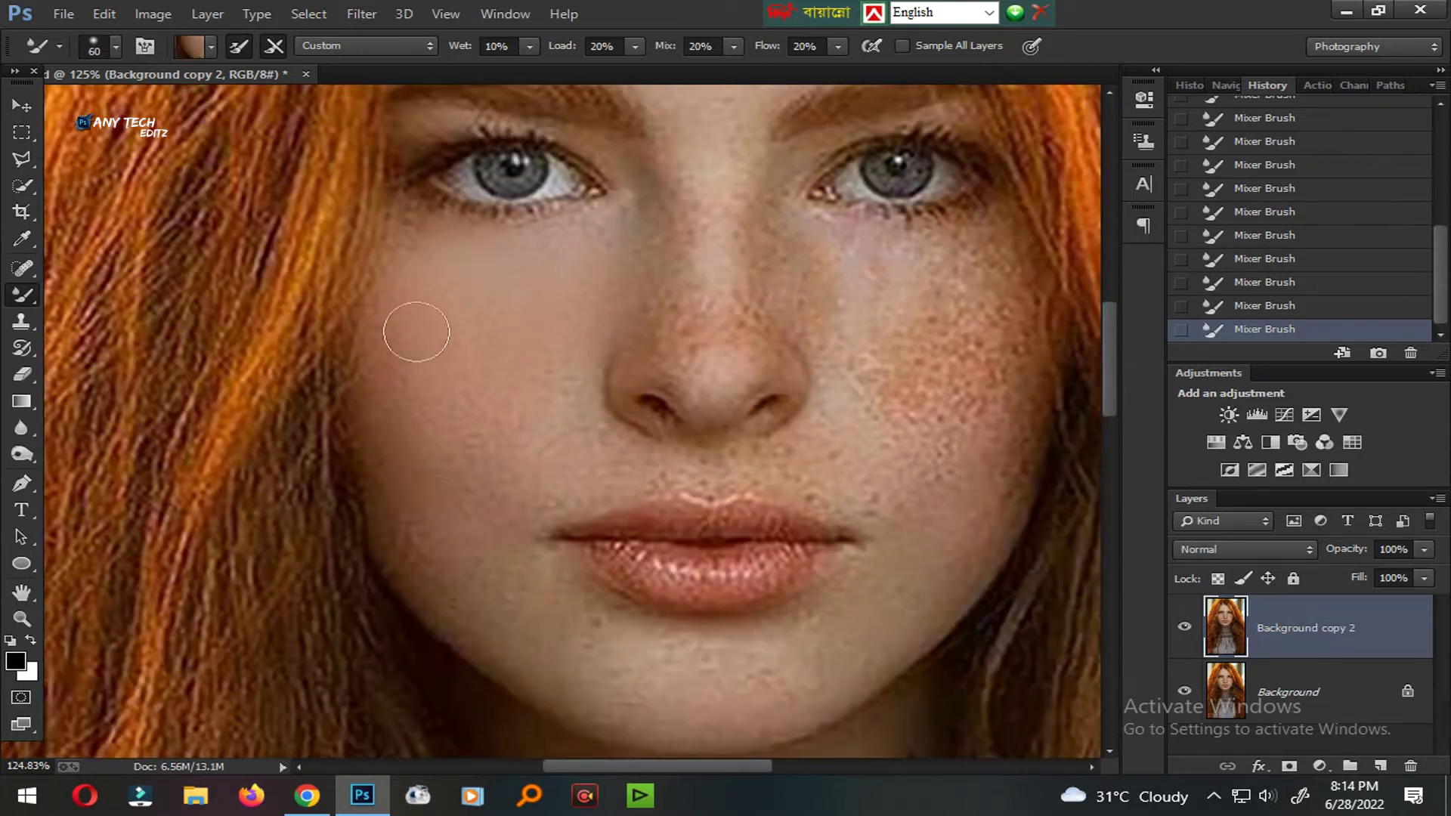
left_click_drag(538, 599, 519, 454)
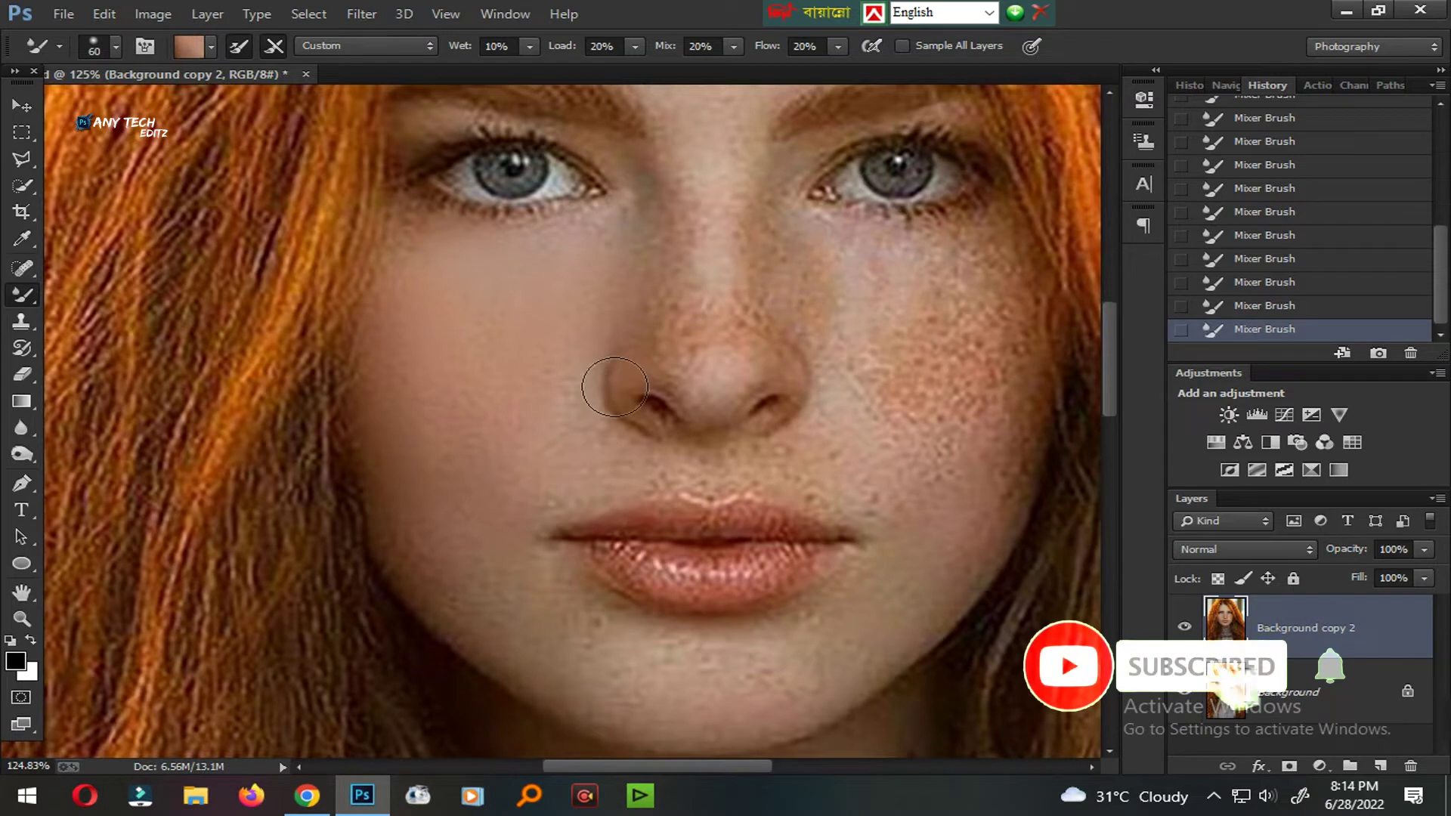
Step: Blend the right cheek below the eye, toward the hair and down near the chin
left_click(723, 359, "alt")
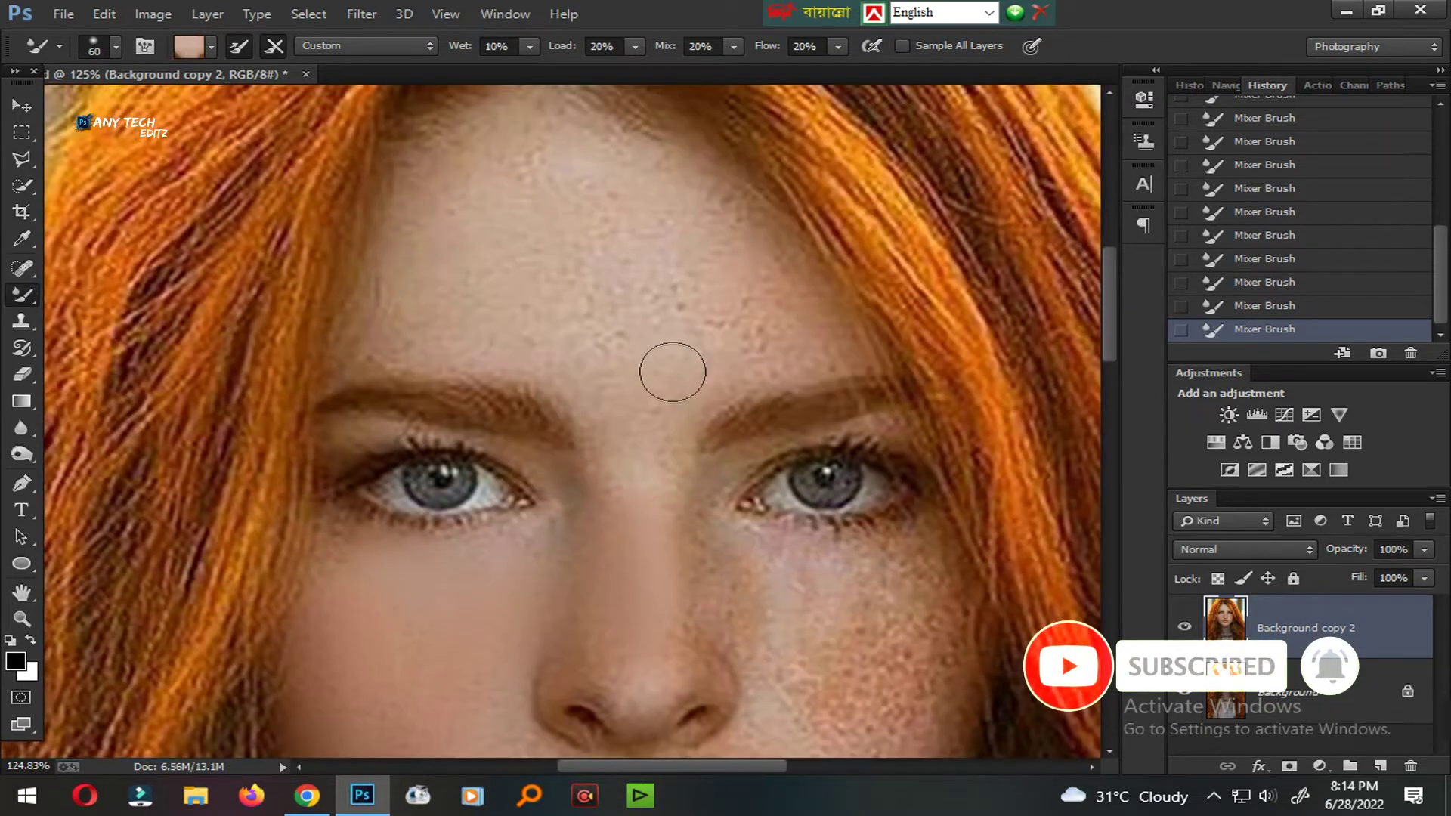
left_click_drag(769, 597, 572, 521)
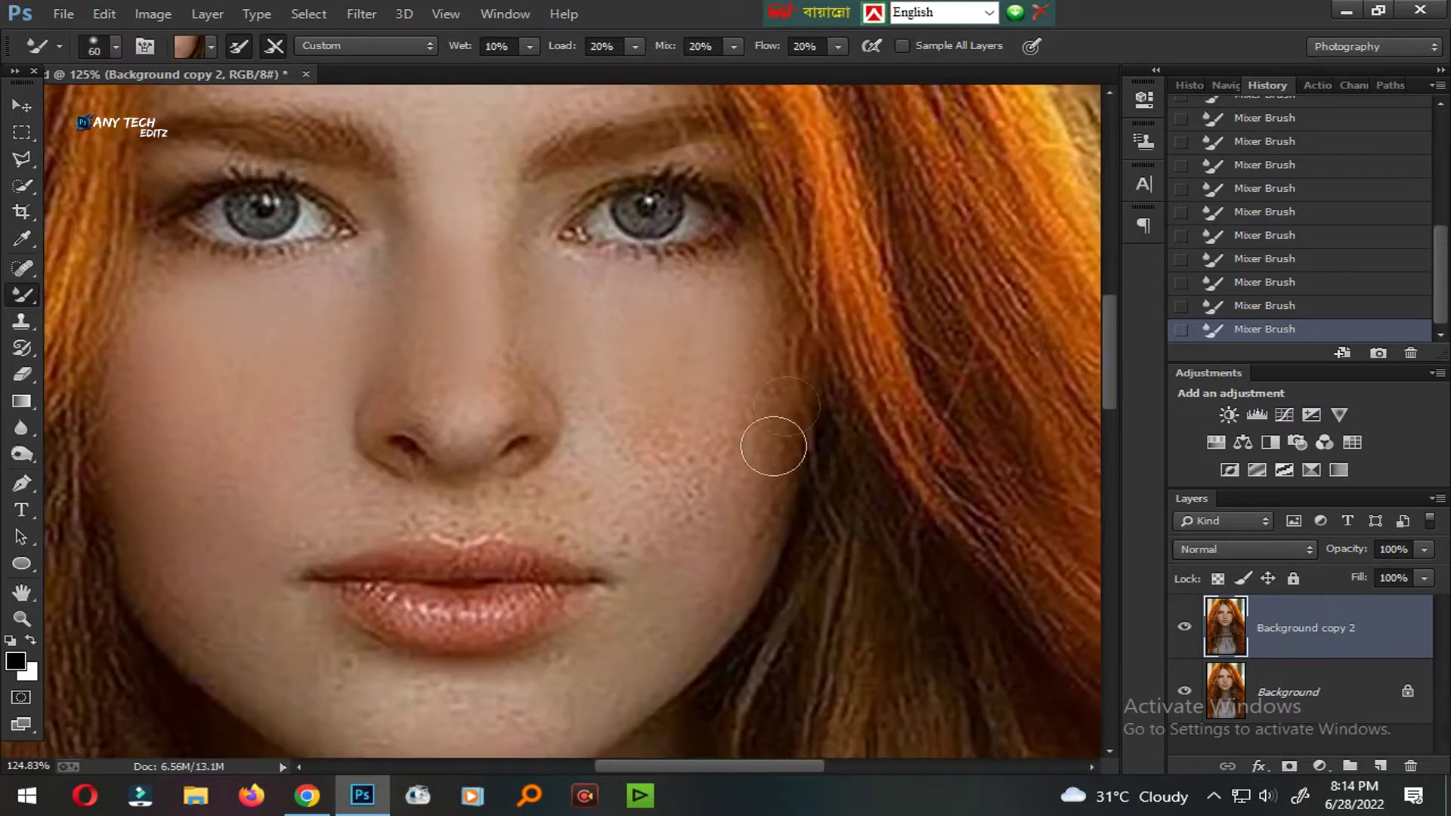
left_click_drag(773, 445, 729, 573)
left_click_drag(770, 528, 693, 523)
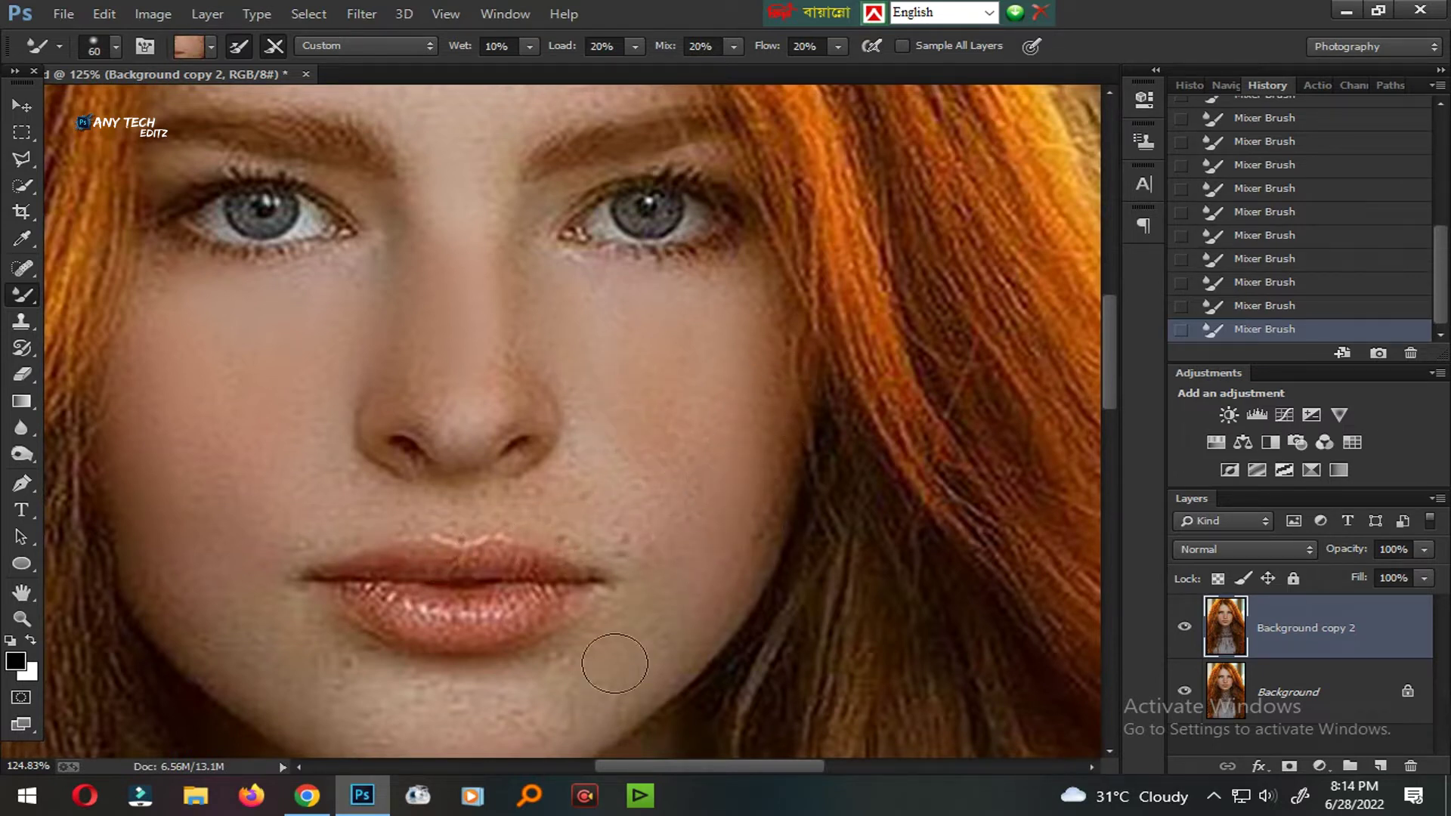
left_click_drag(611, 483, 690, 544)
scroll(689, 544, "down", 5)
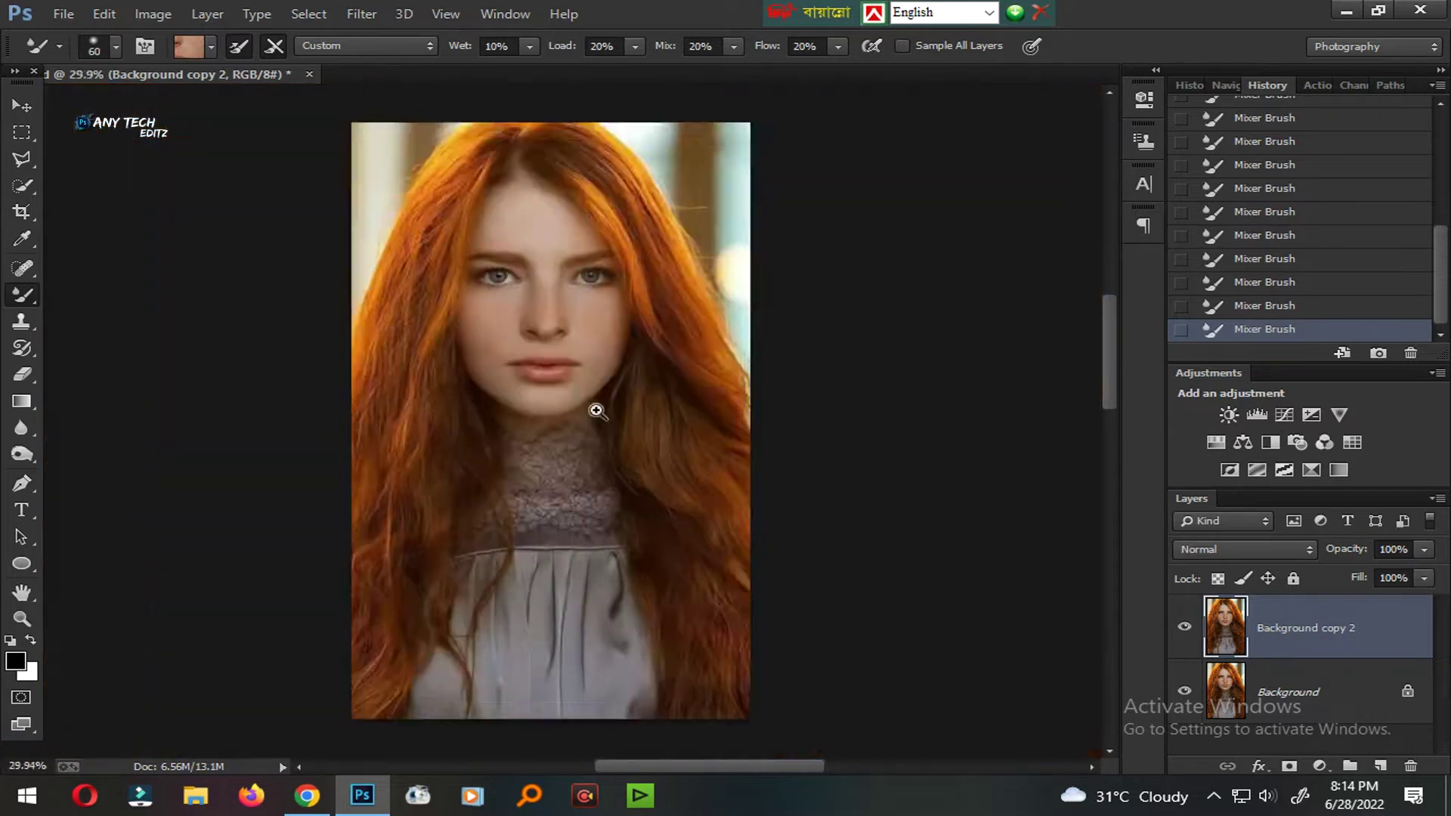
scroll(558, 367, "up", 4)
scroll(557, 367, "up", 1)
Step: Toggle the retouched layer to compare with the original, then enlarge the blending brush
left_click(1184, 626)
left_click(1184, 627)
left_click(1184, 626)
scroll(556, 508, "down", 3)
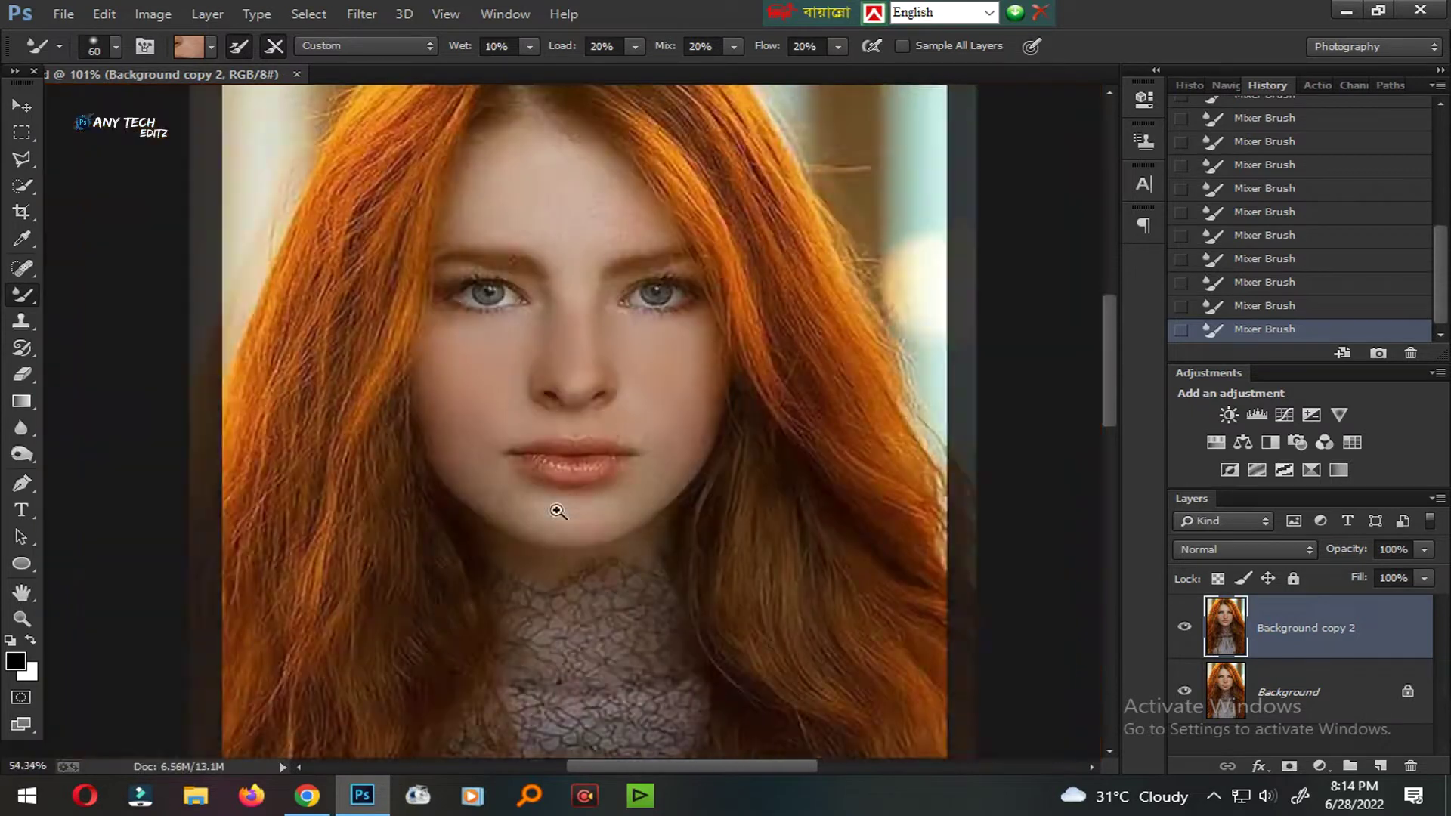
scroll(641, 556, "up", 3)
scroll(618, 558, "down", 1)
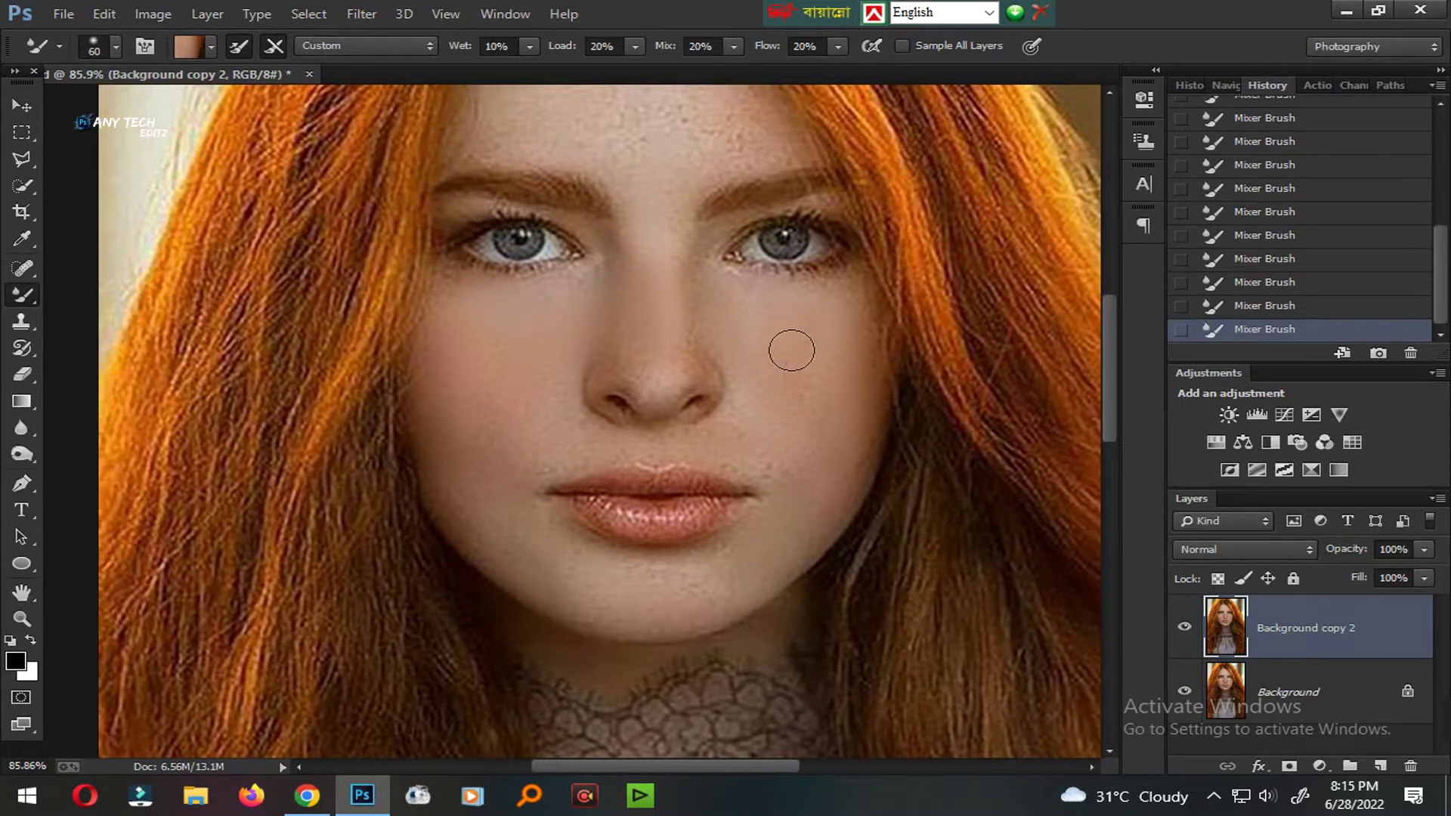
scroll(650, 382, "up", 2)
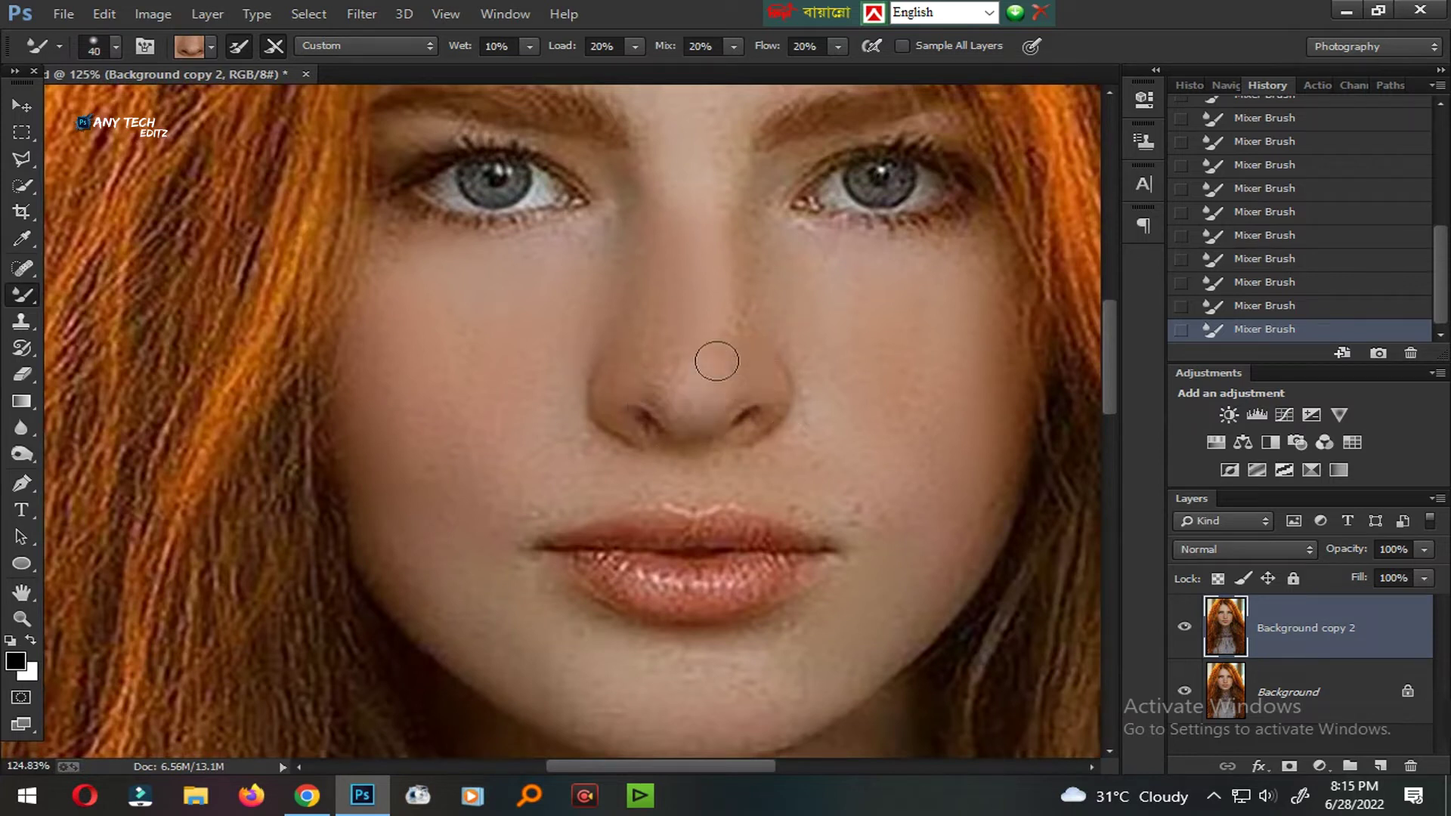
scroll(757, 391, "down", 5)
scroll(564, 388, "up", 3)
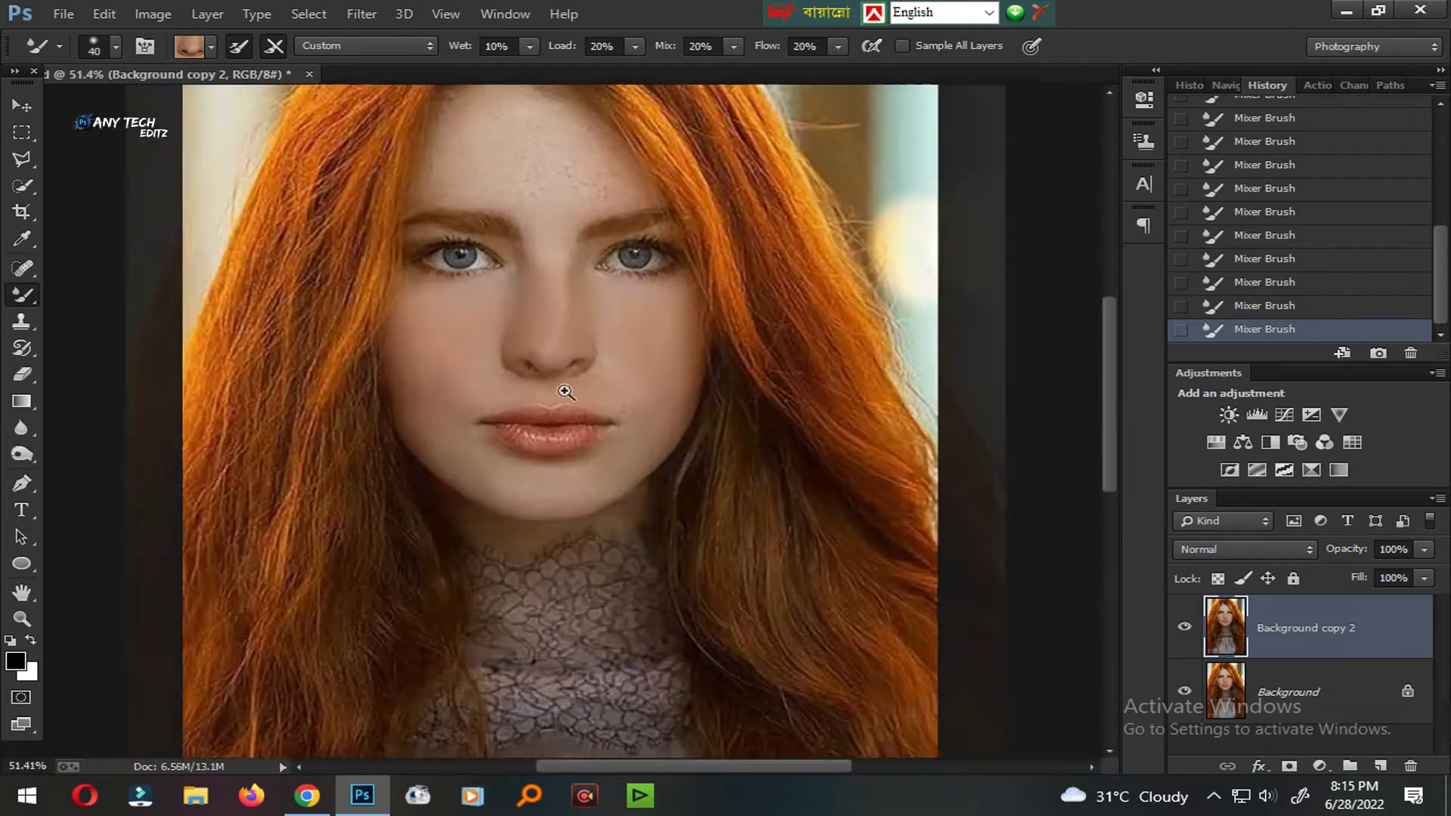
scroll(583, 297, "up", 1)
scroll(559, 321, "up", 1)
scroll(559, 320, "up", 2)
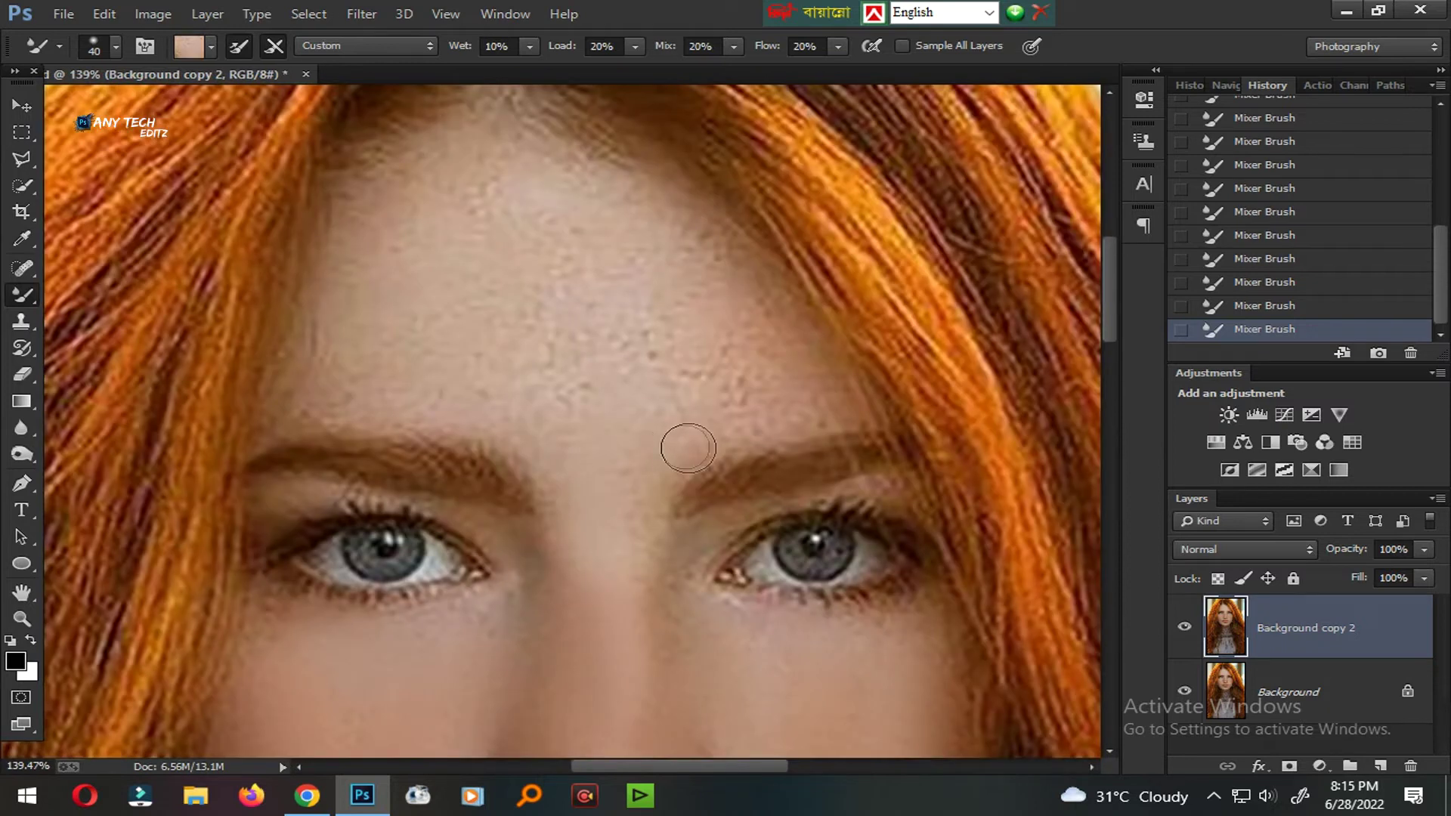
key("bracketright")
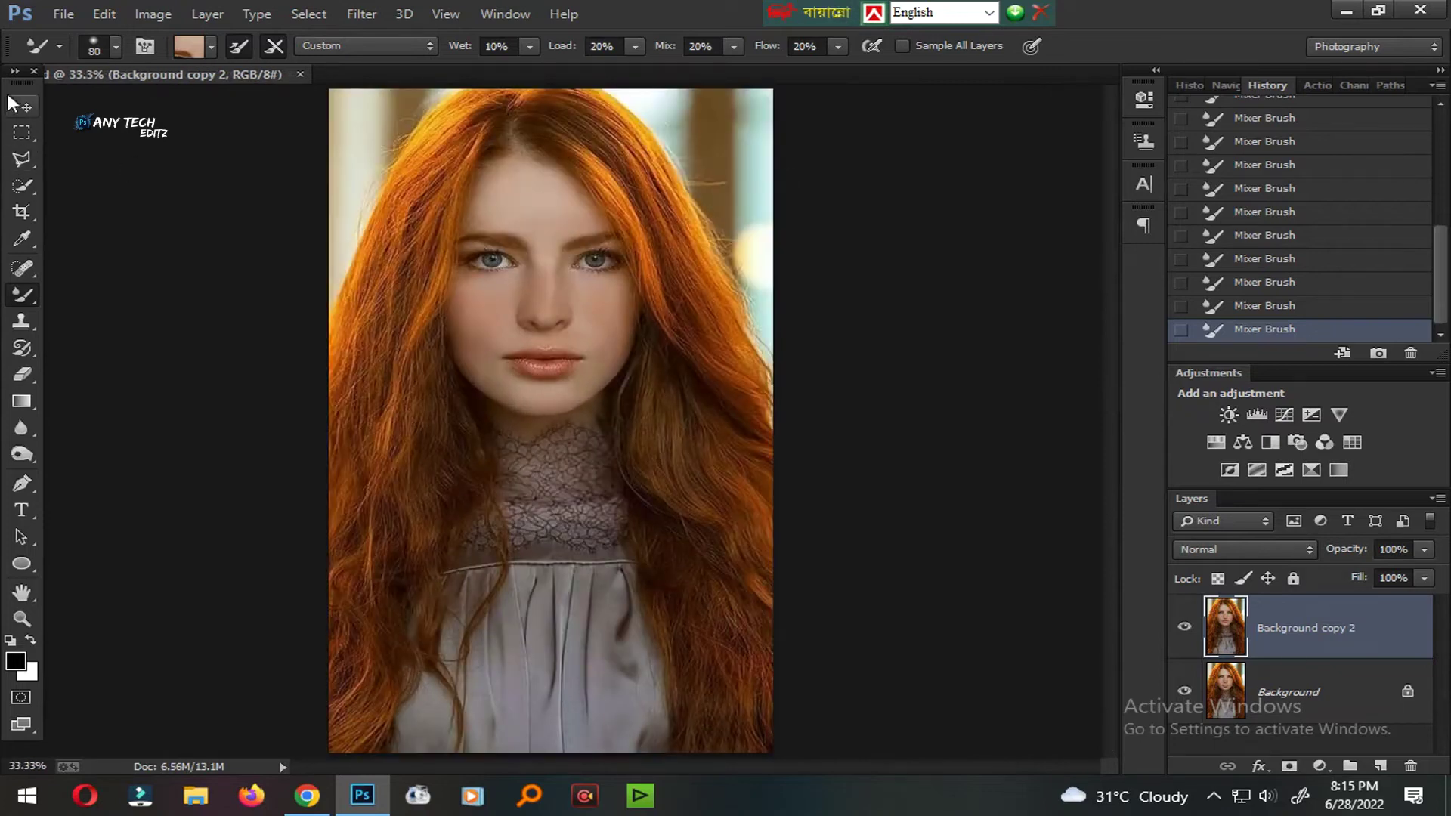
left_click(9, 98)
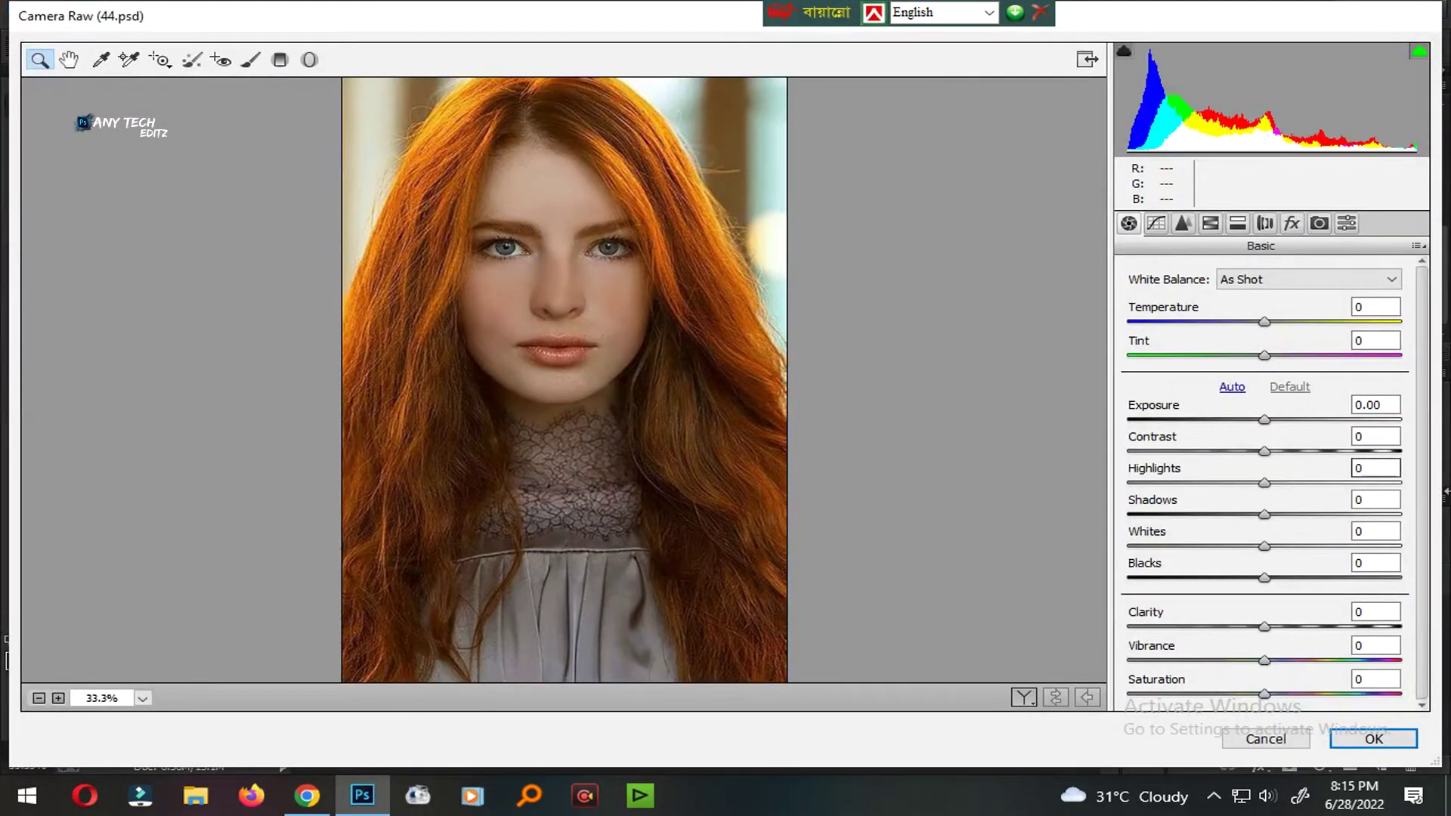
Step: In Camera Raw, set exposure +0.60, more contrast, highlights -66, whites up, extra vibrance
left_click(1271, 451)
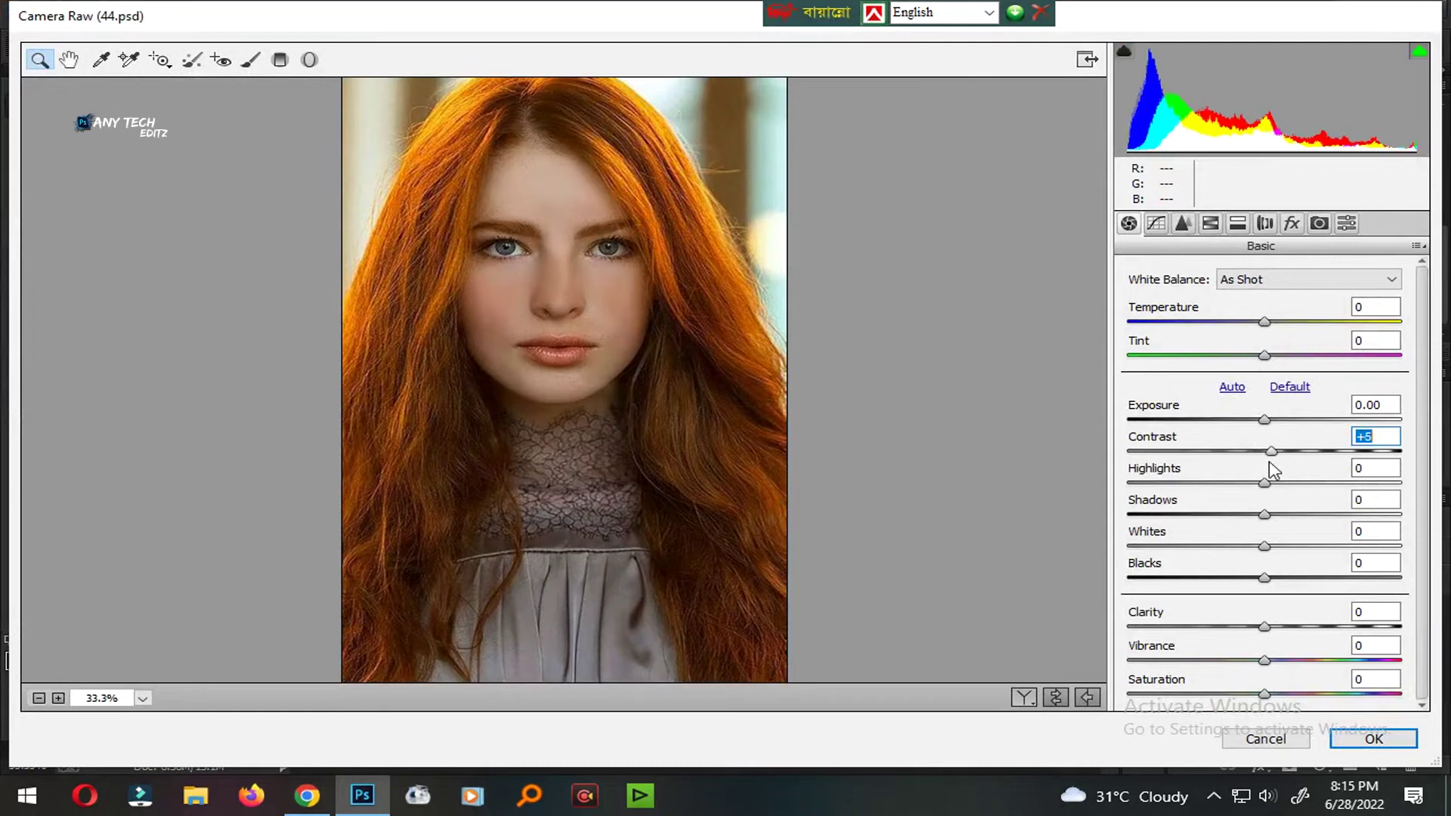
left_click(1274, 420)
left_click_drag(1277, 429, 1280, 438)
left_click(1282, 451)
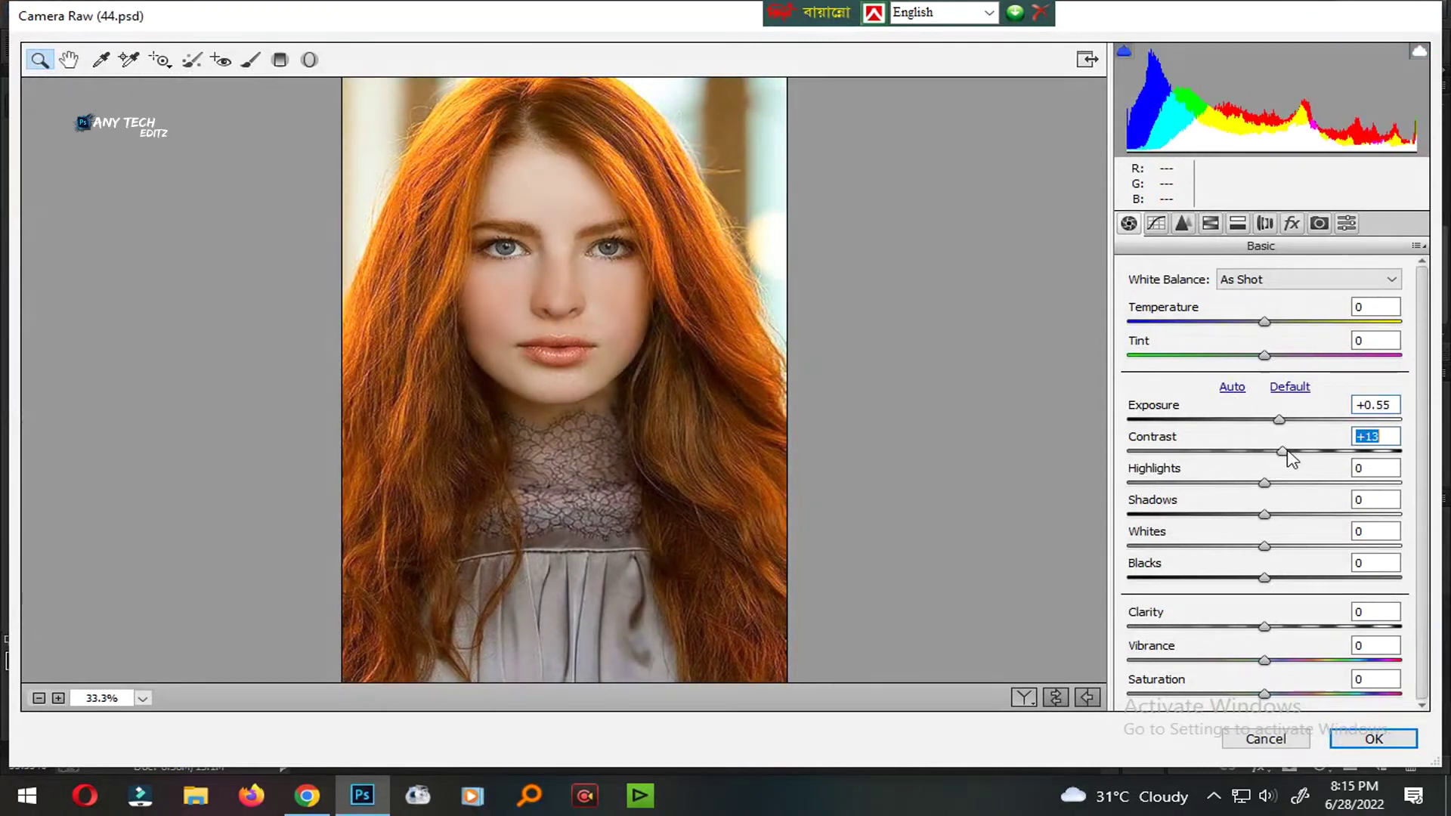
left_click(1375, 405)
key("Up")
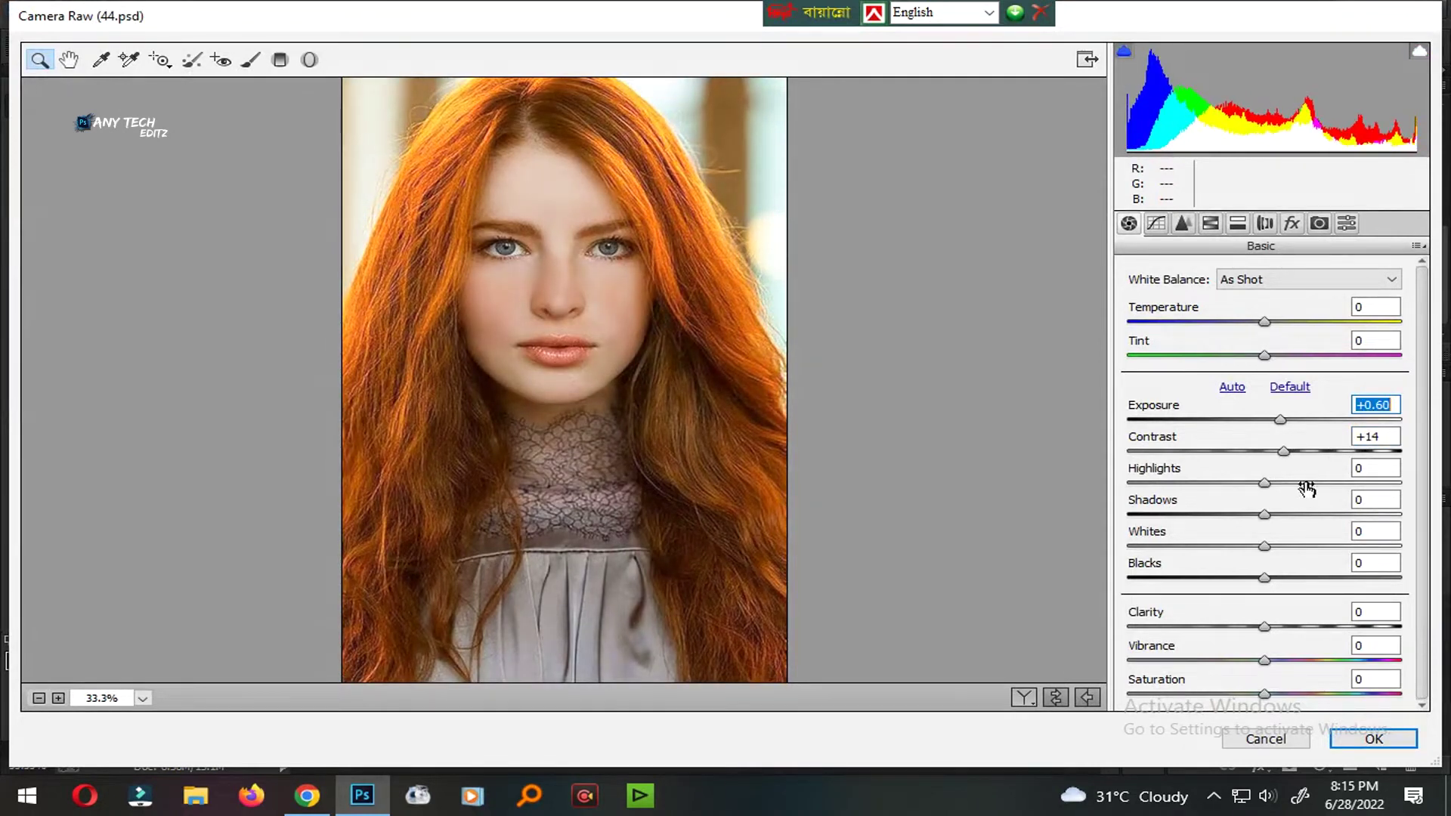
left_click(1248, 483)
left_click_drag(1257, 499, 1184, 485)
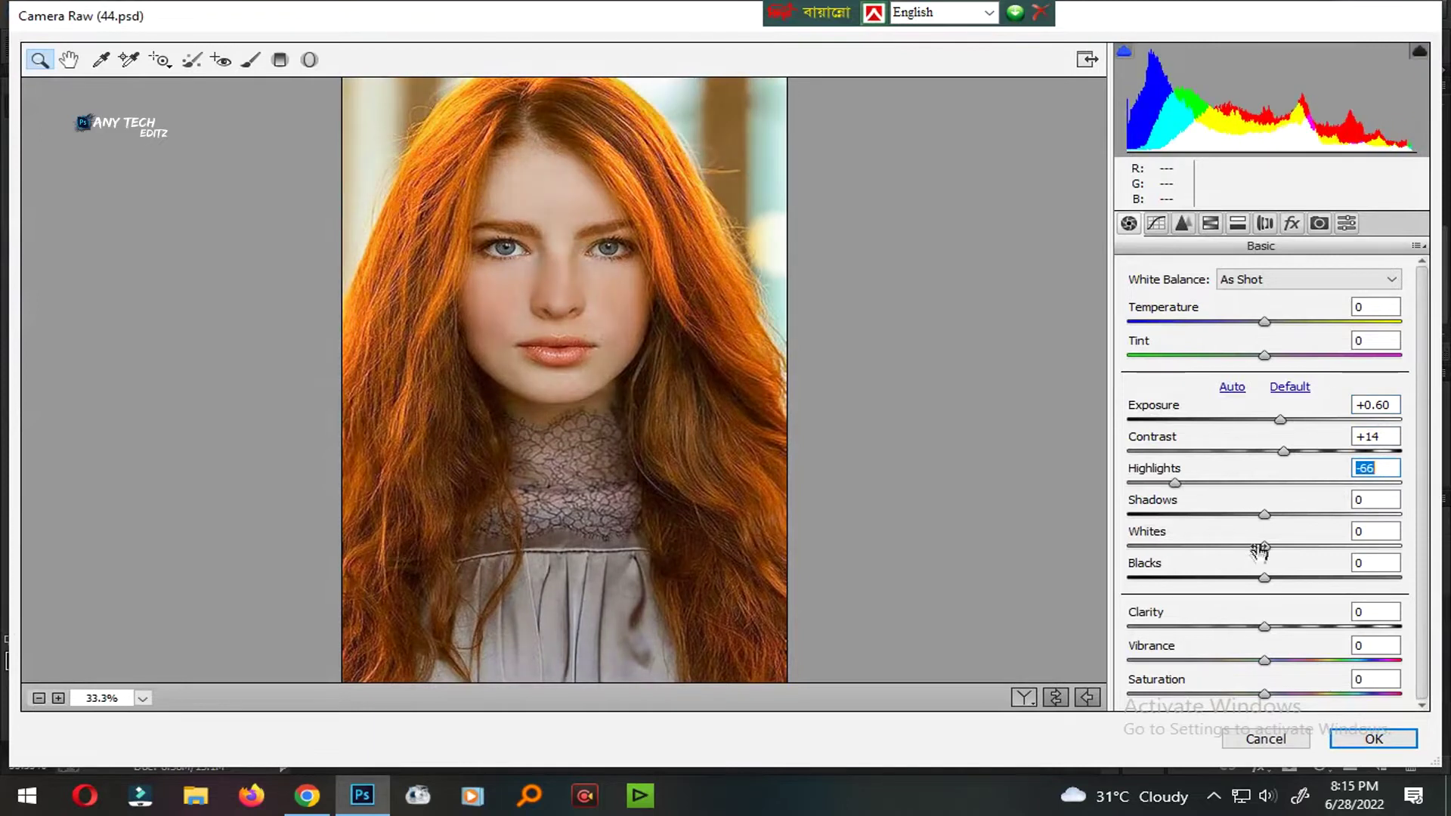
left_click(1255, 515)
mouse_move(1264, 545)
left_mouse_down()
mouse_move(1304, 546)
mouse_move(1230, 578)
mouse_move(1255, 596)
left_mouse_up()
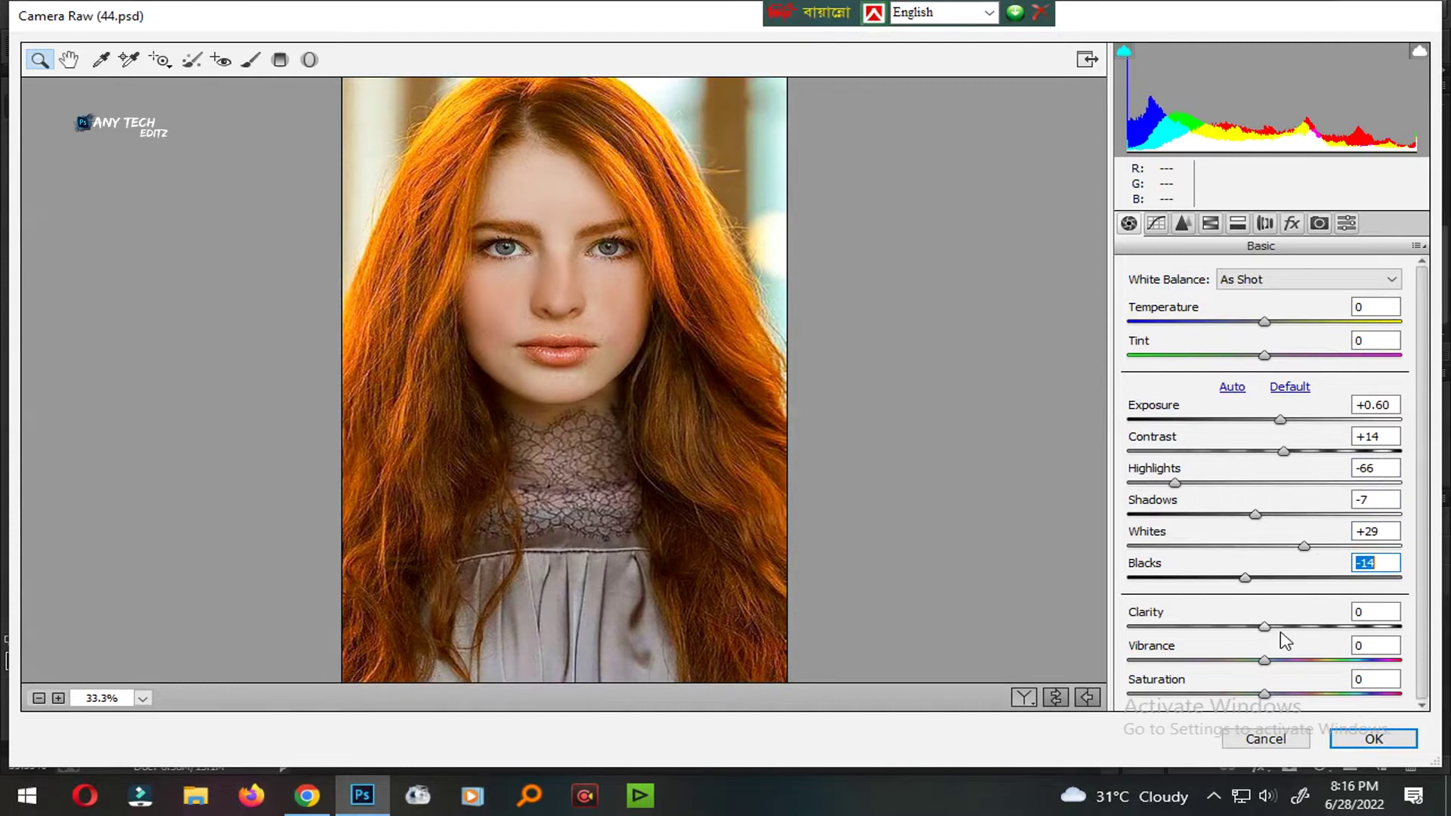
left_click_drag(1263, 660, 1318, 661)
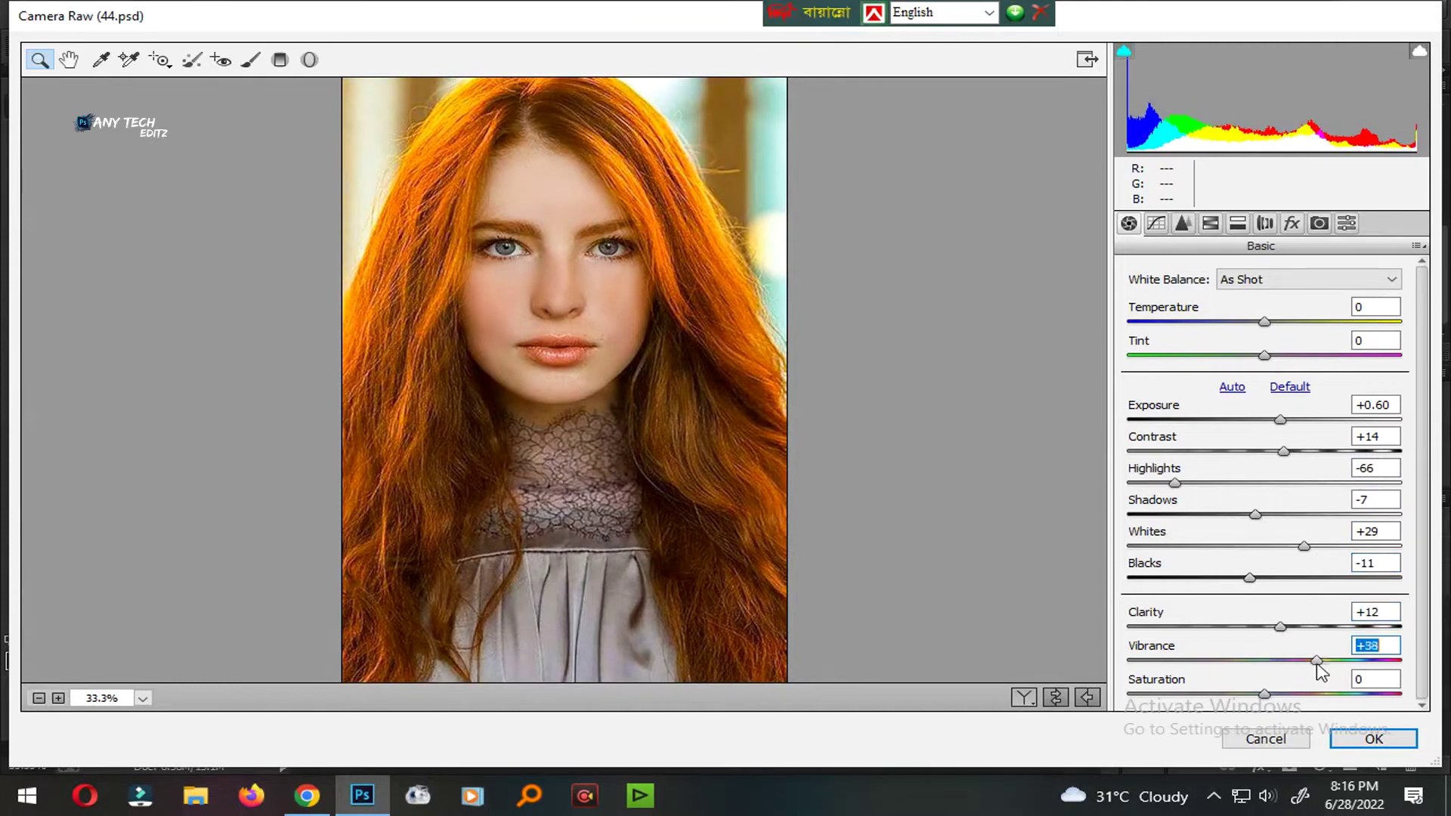
Step: Raise the Camera Calibration green primary saturation to +16
scroll(714, 354, "up", 5)
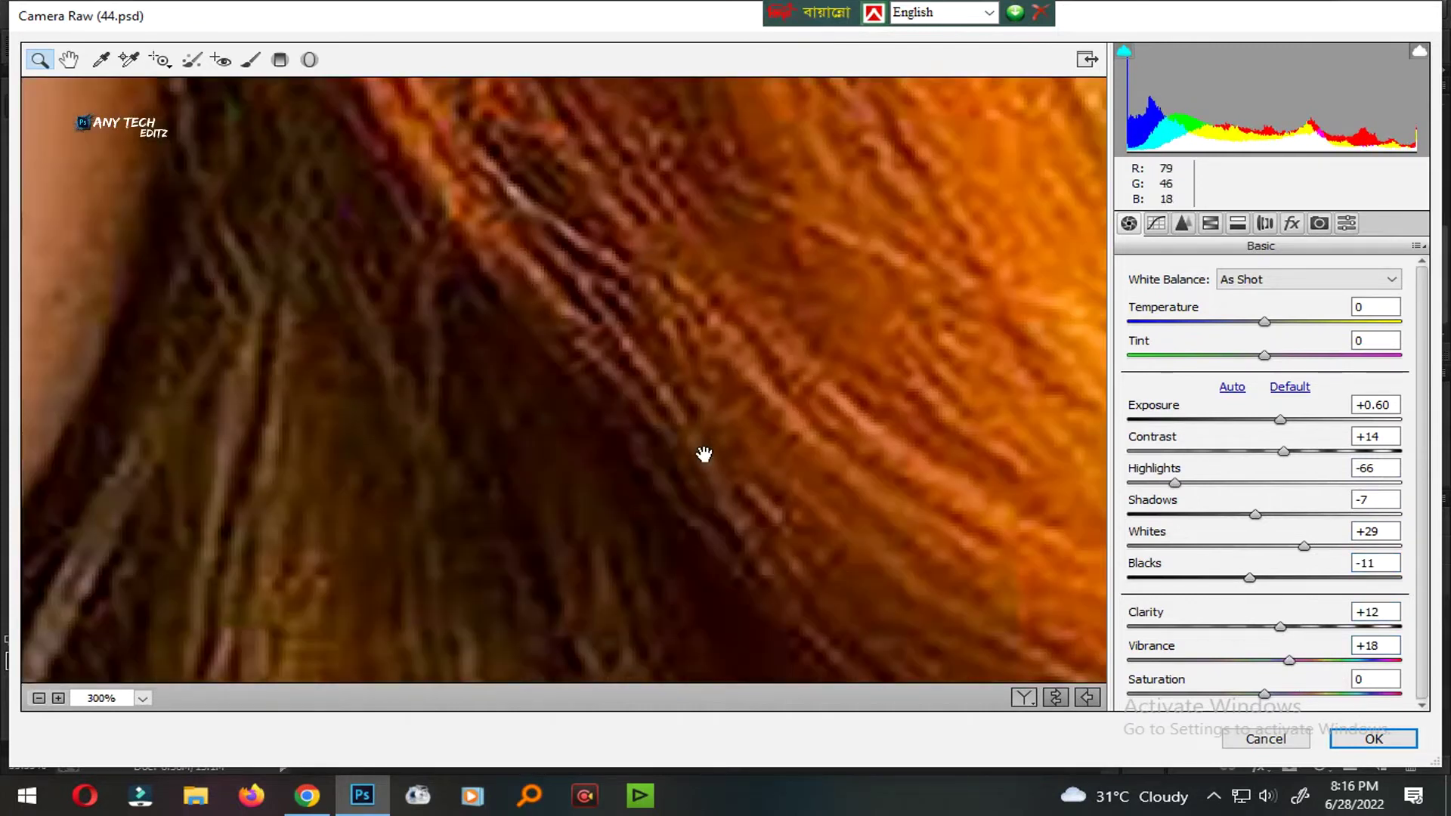
scroll(703, 453, "down", 10)
scroll(579, 350, "up", 5)
scroll(583, 318, "up", 1)
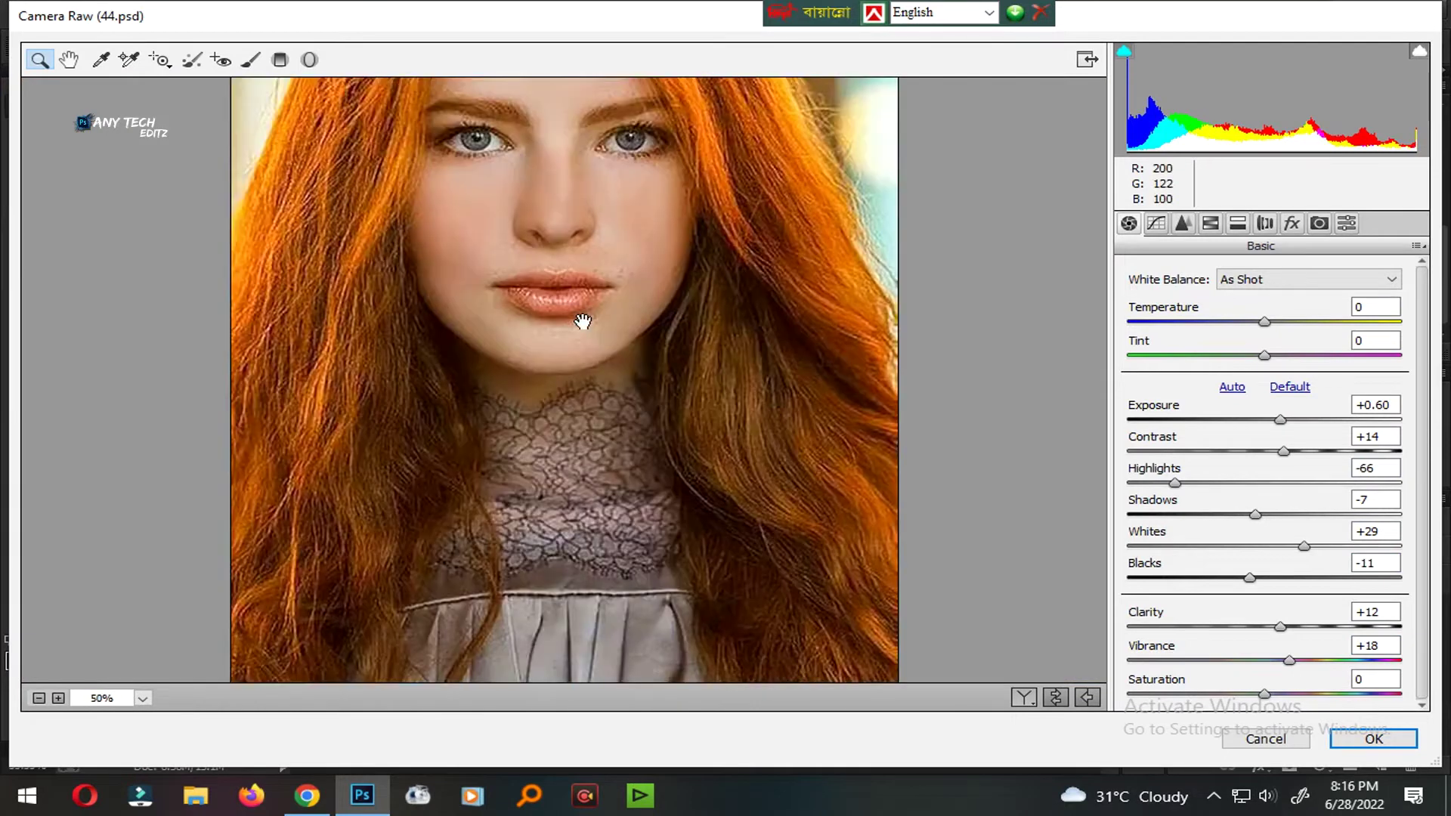
scroll(597, 302, "up", 1)
scroll(915, 391, "up", 3)
left_click(1319, 224)
left_click_drag(1272, 544, 1292, 544)
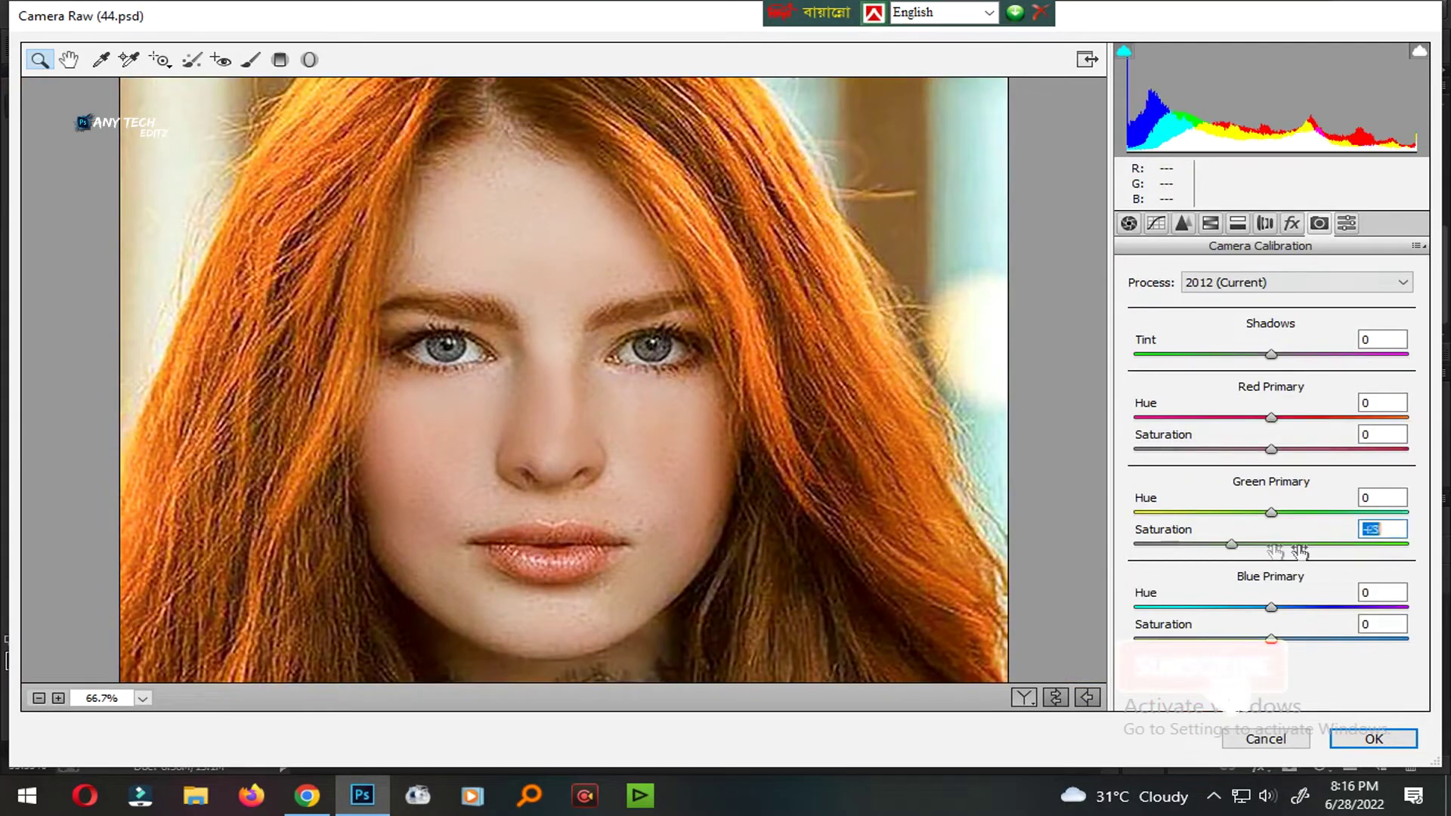
Step: In HSL, lower orange saturation, boost reds, set orange luminance +8, and apply
left_click(1207, 225)
left_click(1186, 302)
mouse_move(1270, 402)
left_mouse_down()
mouse_move(1251, 402)
mouse_move(1297, 368)
mouse_move(1282, 402)
left_mouse_up()
left_click(1263, 301)
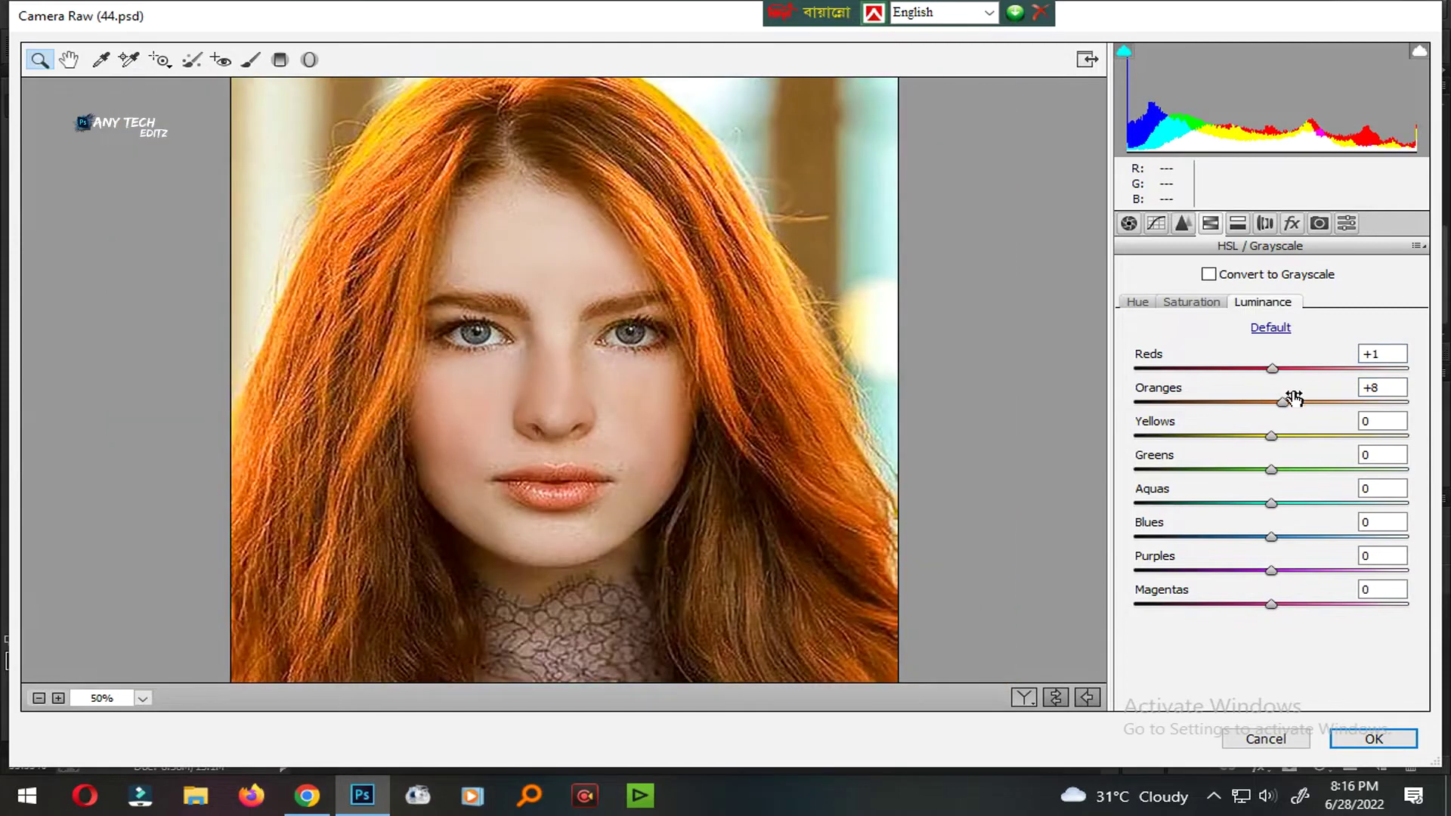
key("Return")
Step: Toggle the retouched layer on and off to compare it with the freckled original
left_click_drag(566, 370, 686, 406)
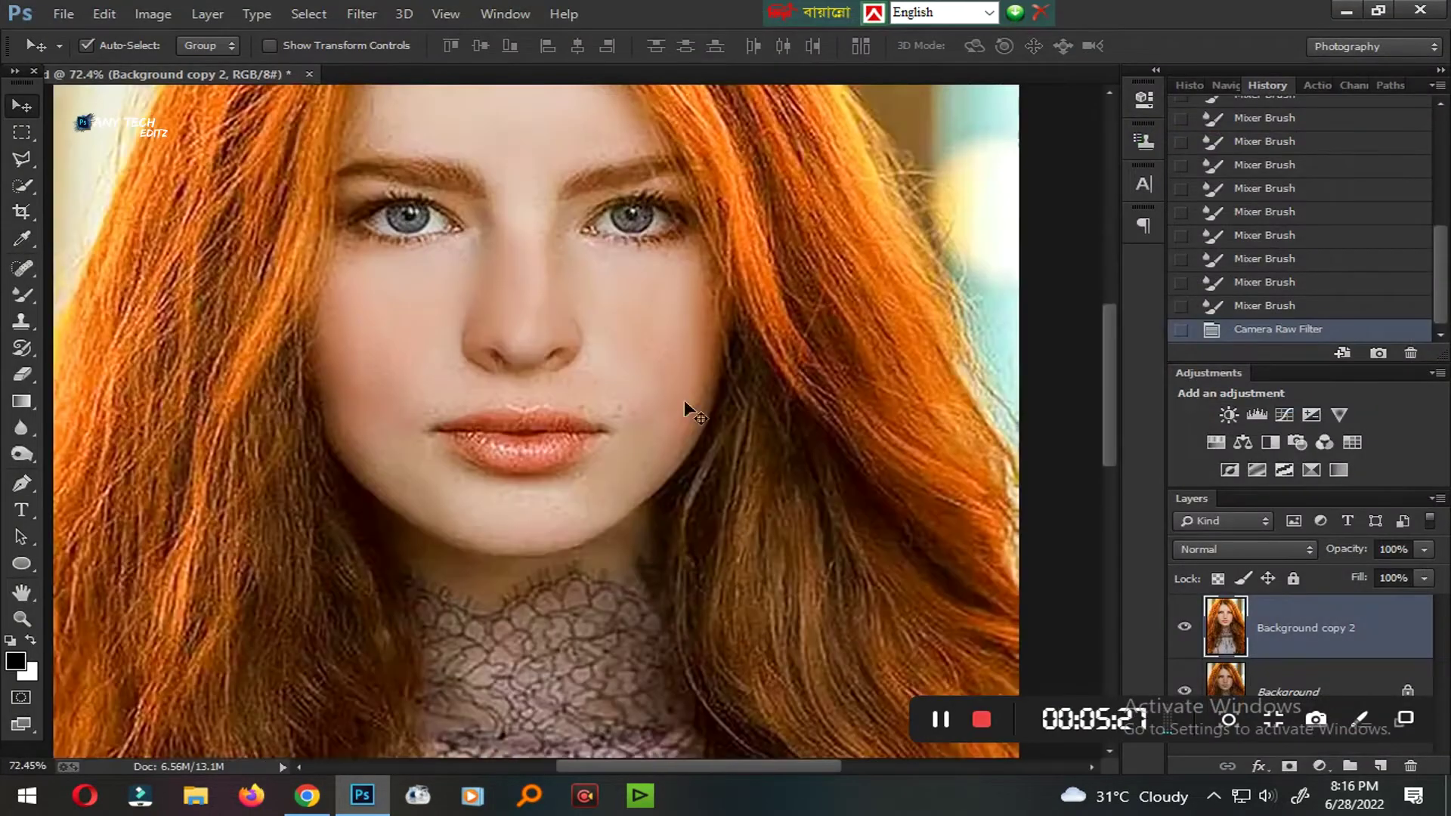
left_click(1184, 627)
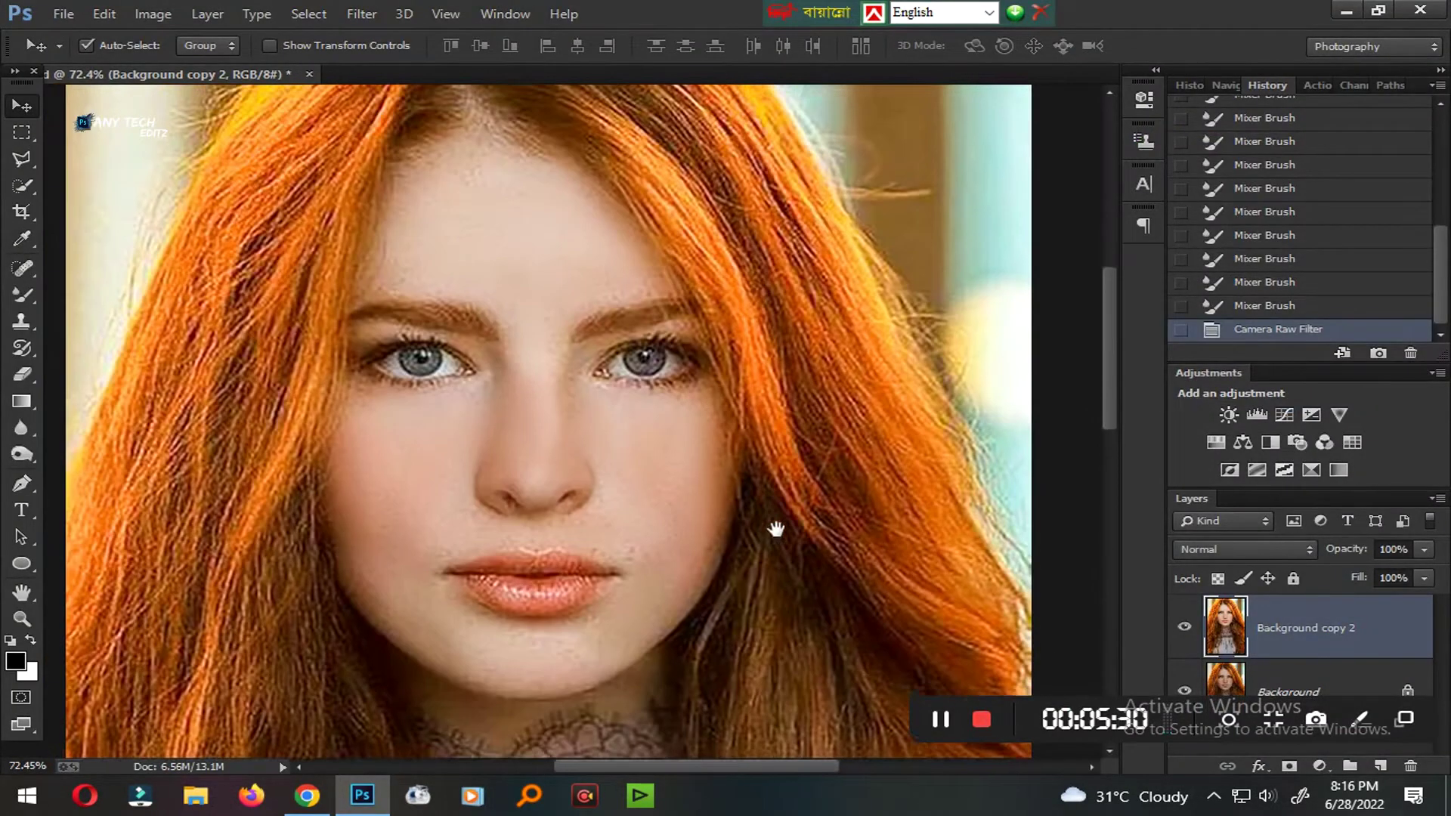
left_click(1184, 627)
left_click(1184, 627)
mouse_move(771, 426)
left_mouse_down()
mouse_move(581, 495)
mouse_move(592, 333)
left_mouse_up()
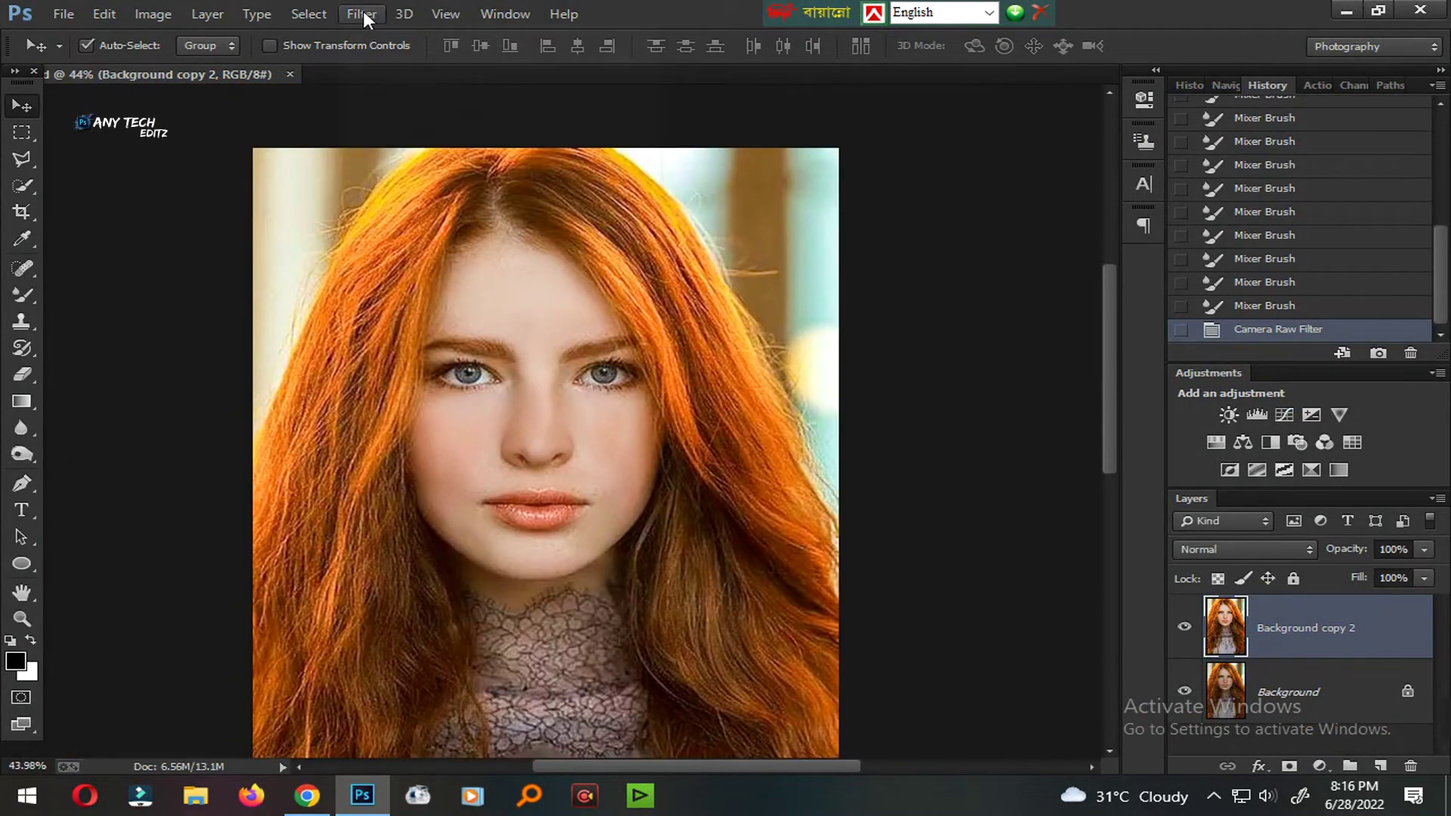
Step: Run SkinFiner with Fine -79, Saturation +27 and Amount 71, and apply it
left_click(363, 13)
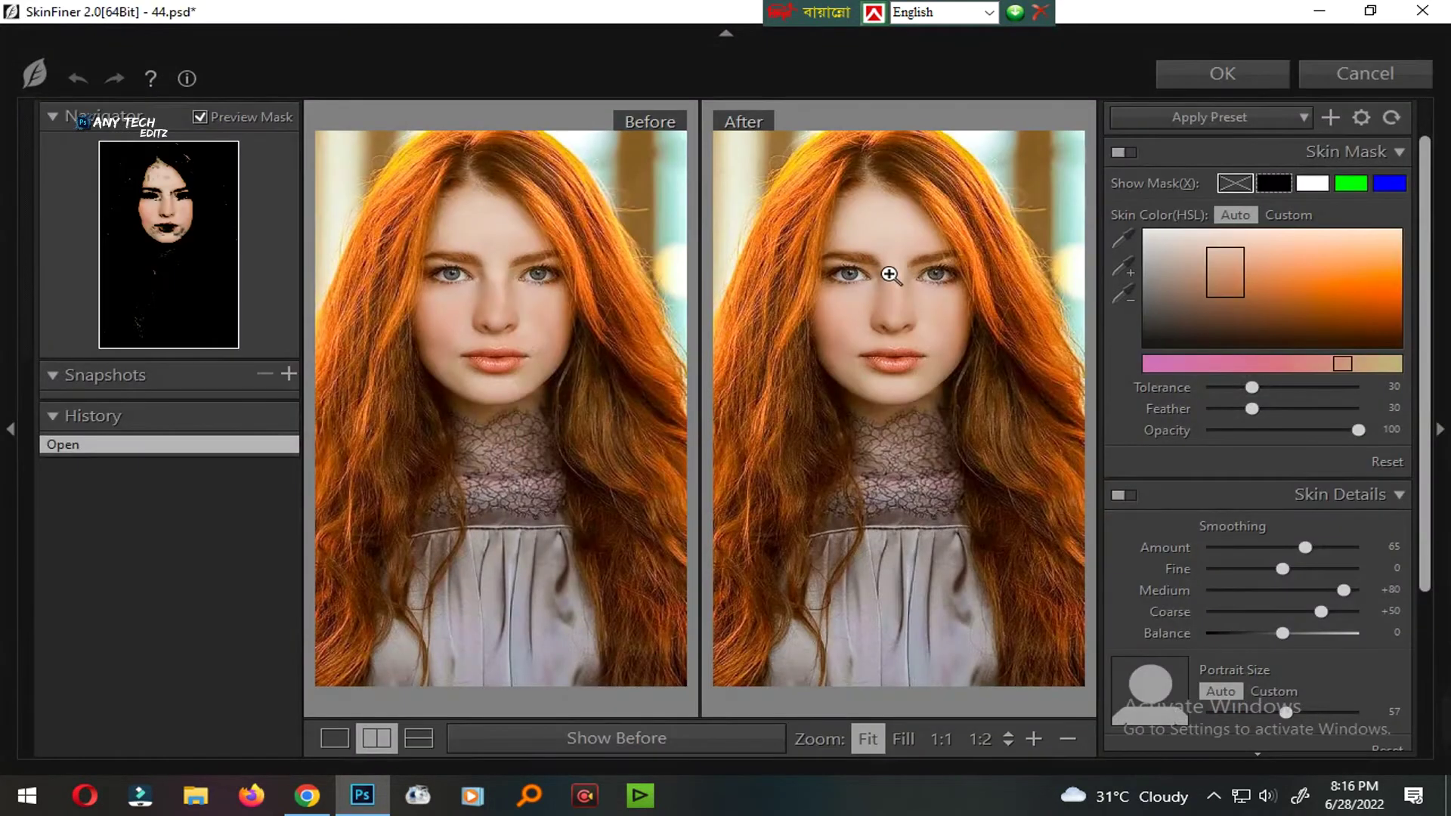
left_click(891, 272)
scroll(982, 423, "down", 1)
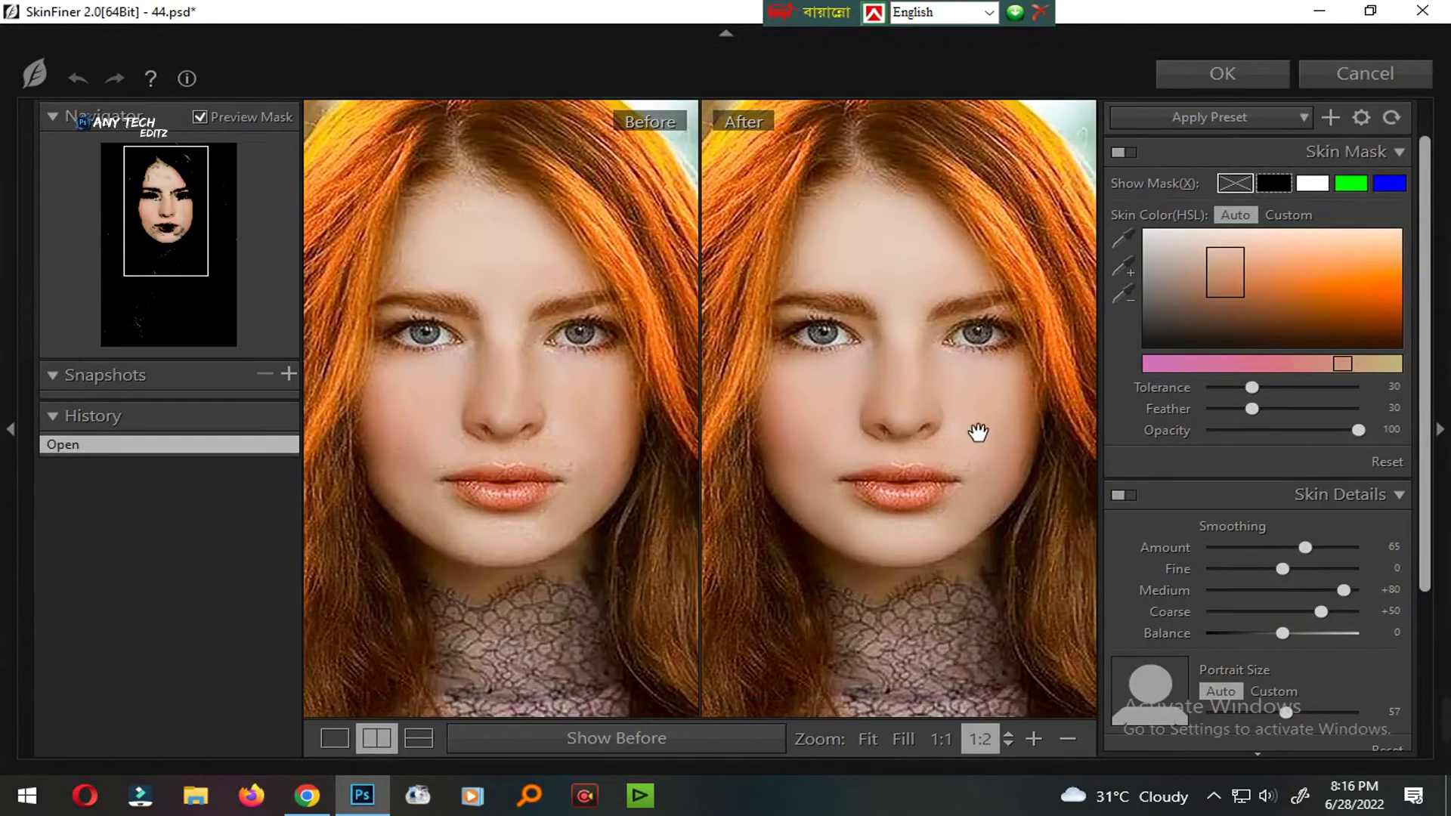
left_click_drag(1258, 567, 1223, 568)
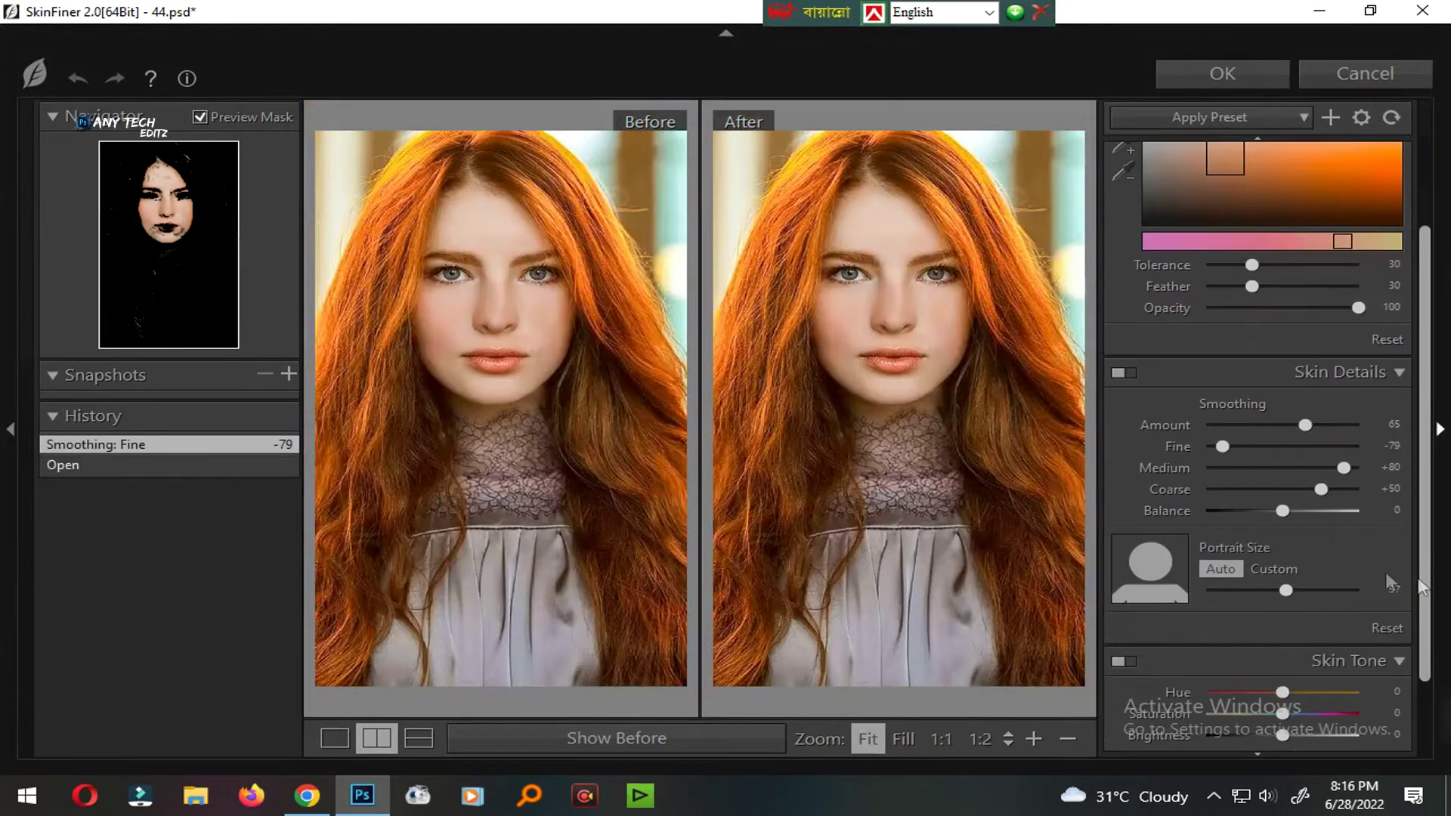
scroll(1276, 618, "down", 3)
left_click_drag(1282, 610, 1301, 612)
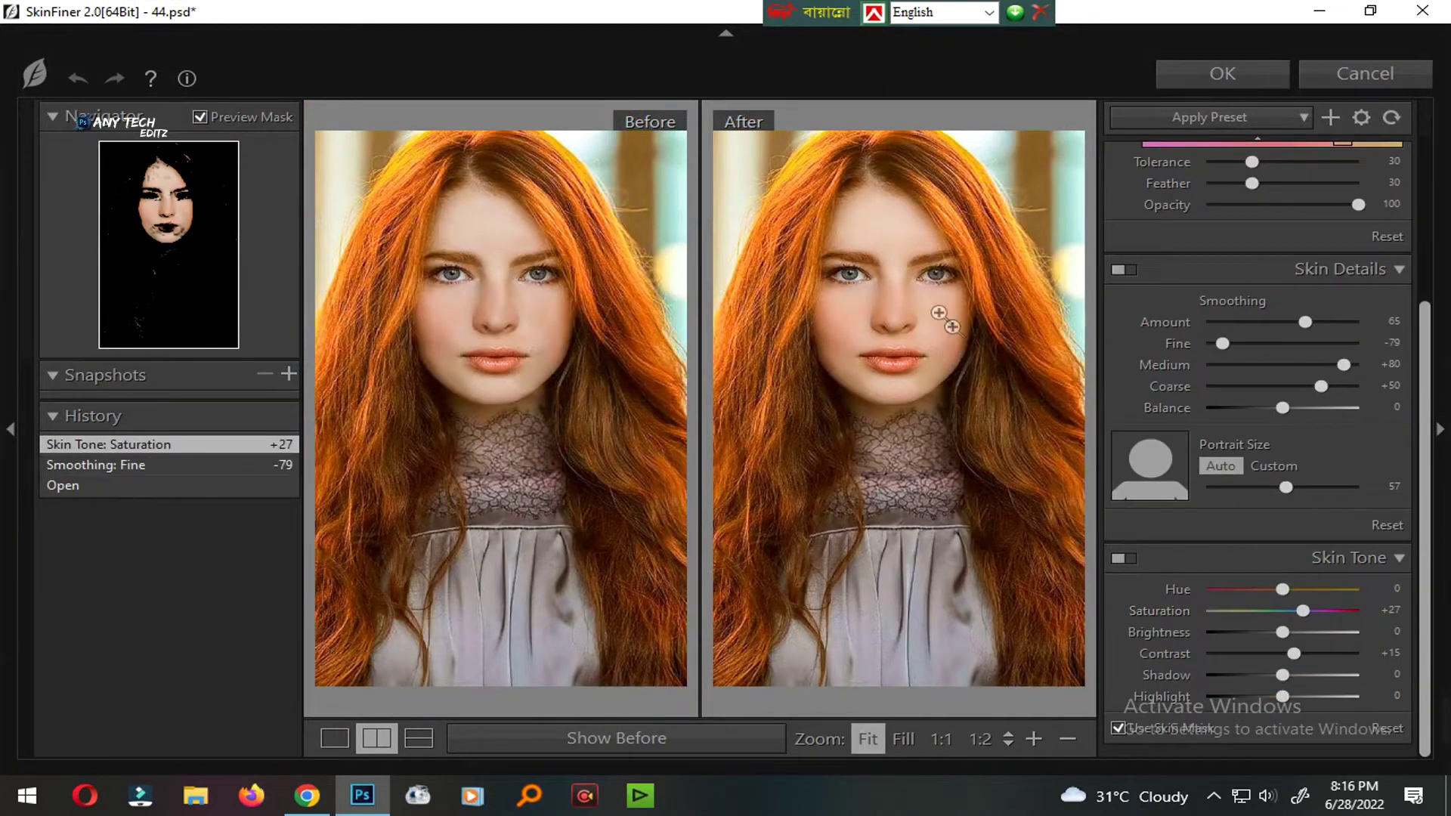
scroll(939, 332, "up", 1)
left_click_drag(954, 354, 990, 466)
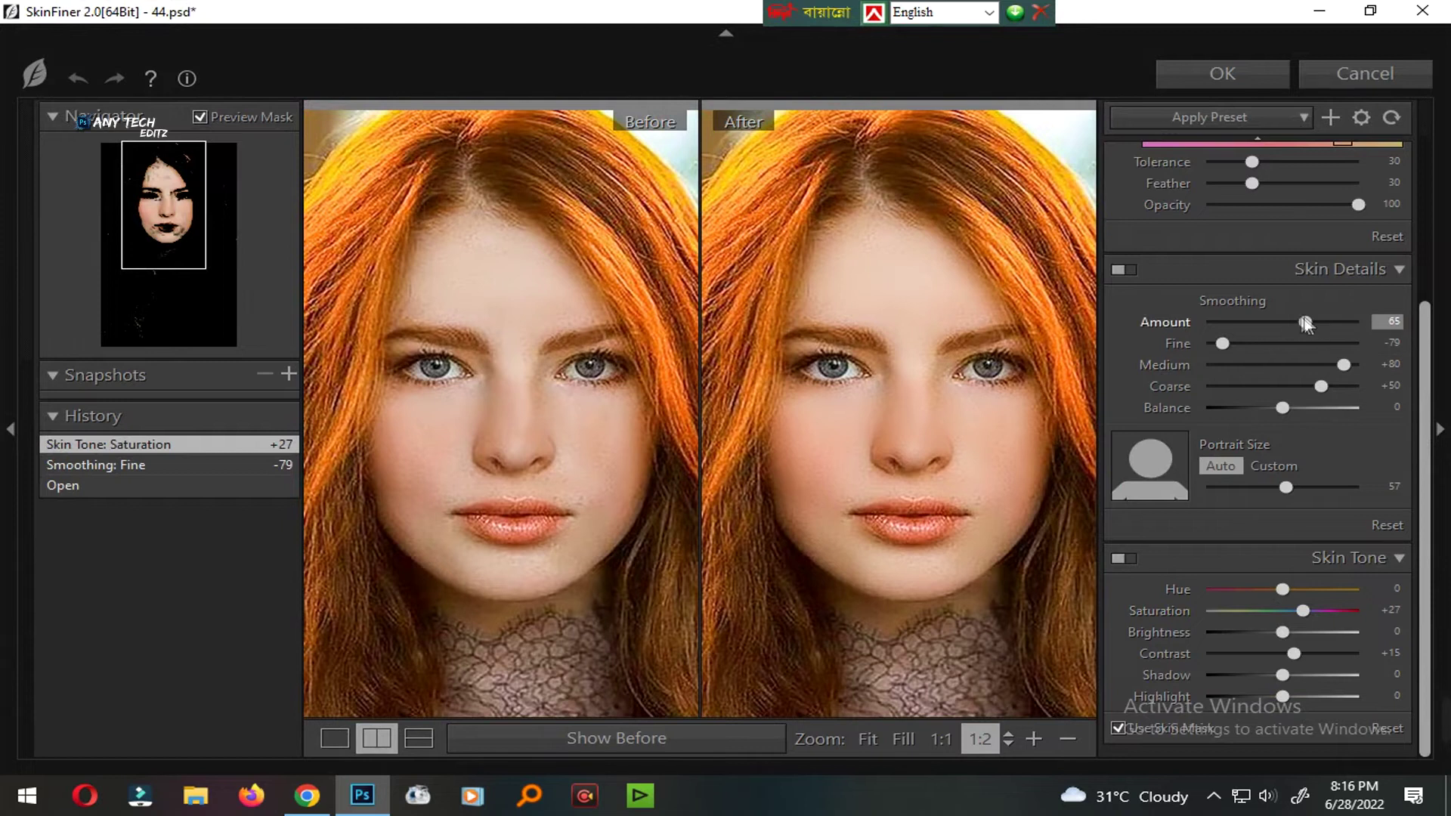
left_click_drag(1314, 323, 1314, 323)
scroll(1052, 349, "down", 1)
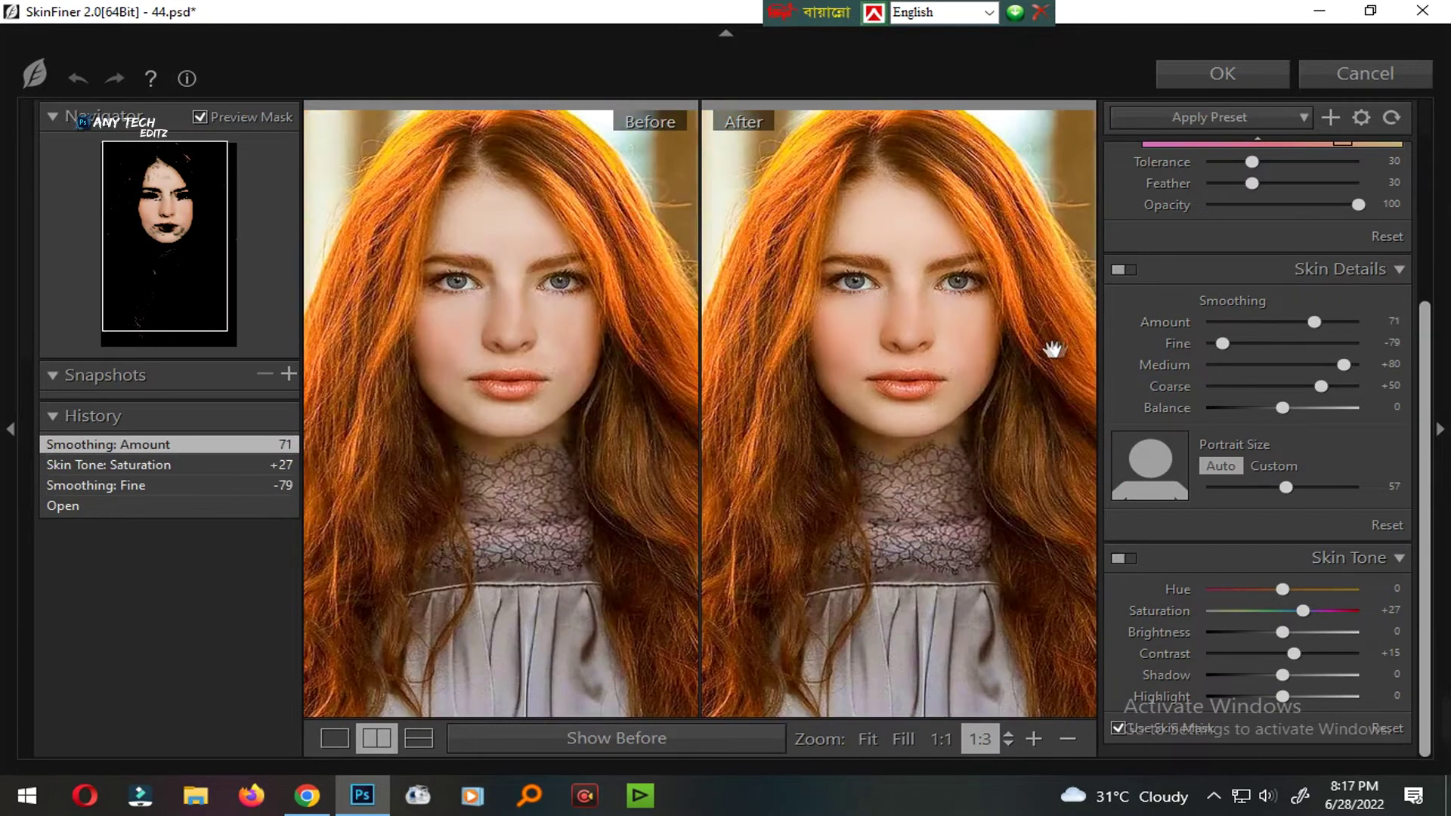
left_click(1222, 73)
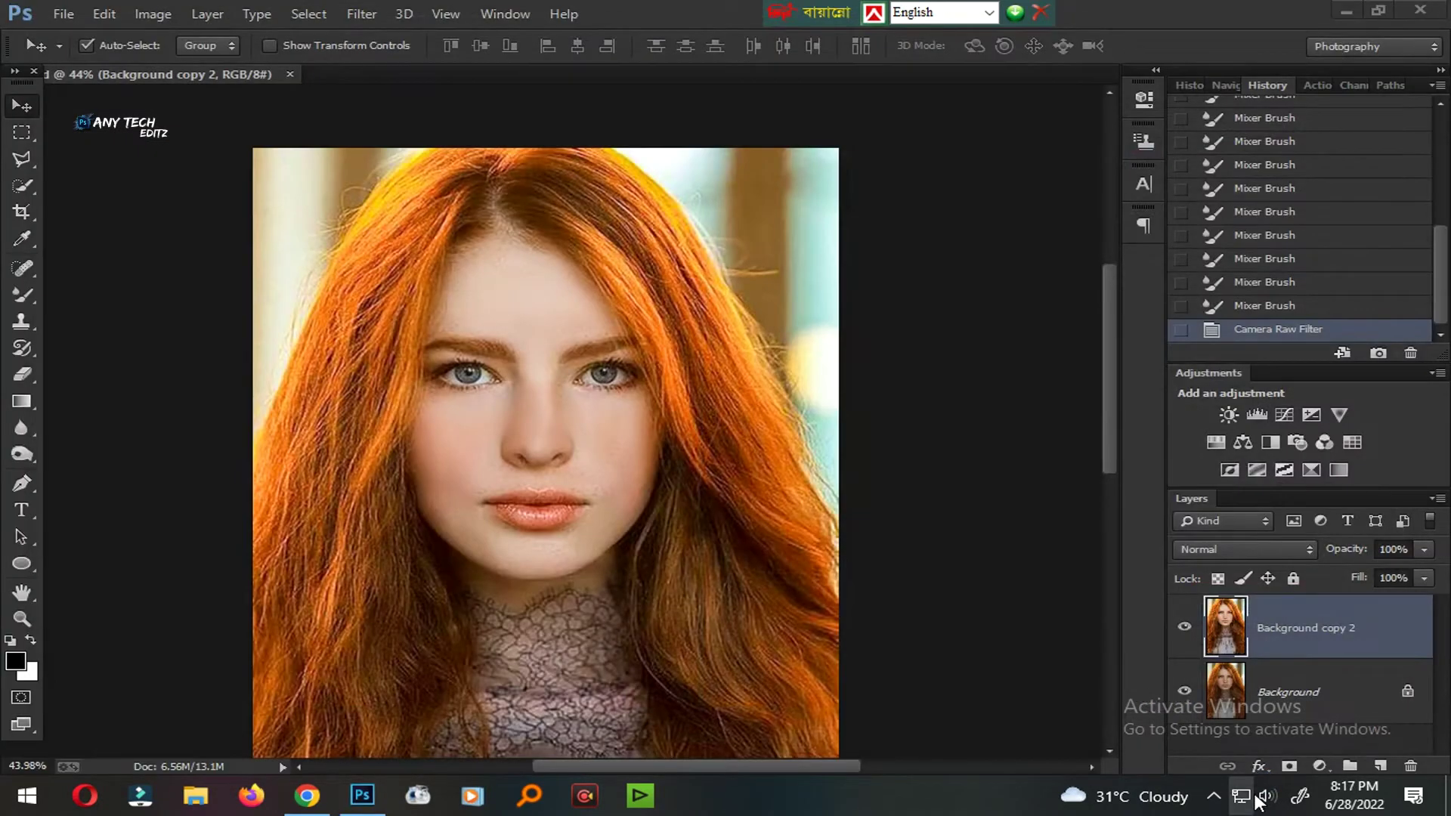
Step: Compare the skin-smoothed portrait with the original, then zoom in on the lips
left_click(1241, 795)
left_click(933, 786)
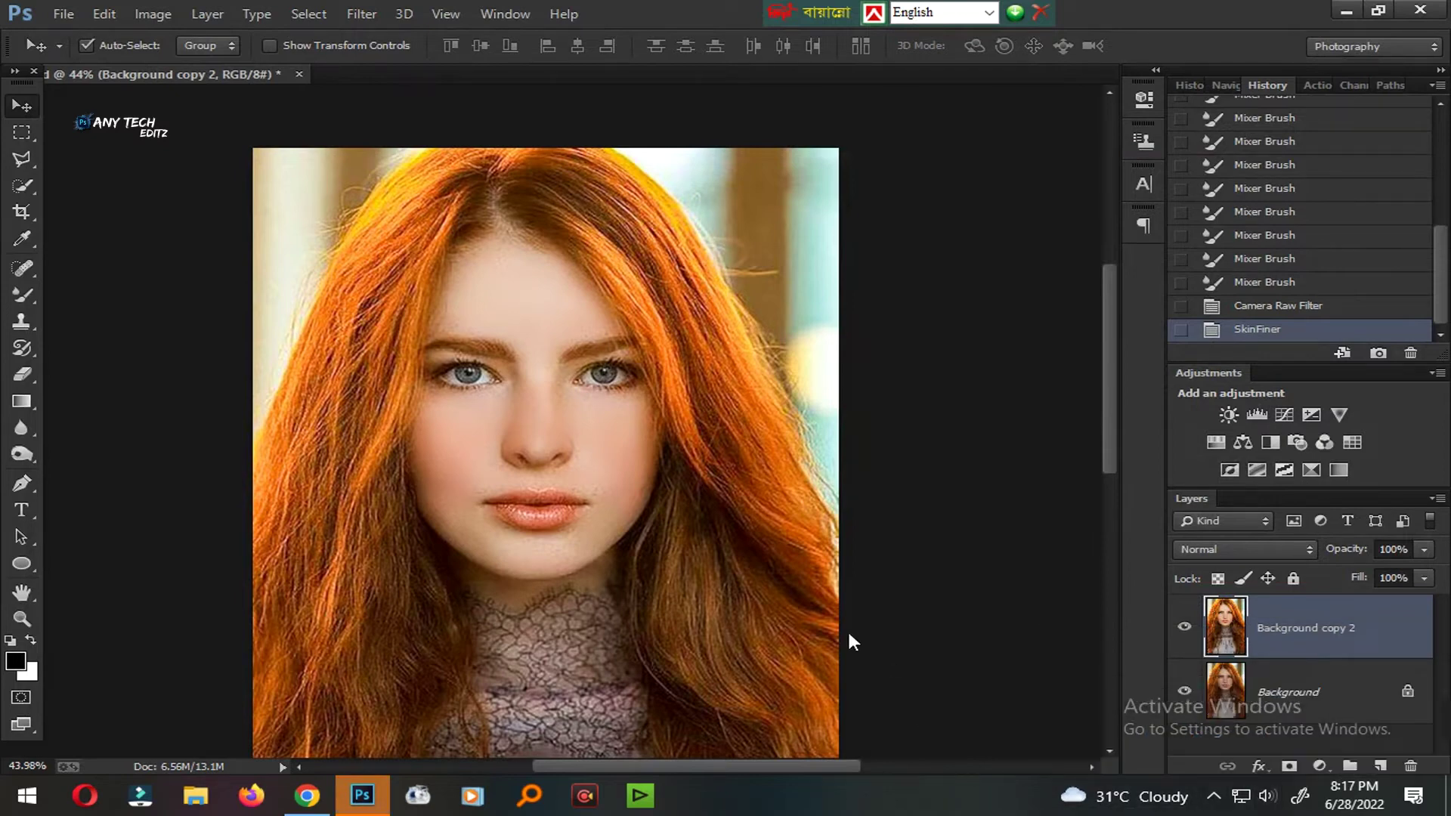
left_click(1284, 305)
left_click(1272, 330)
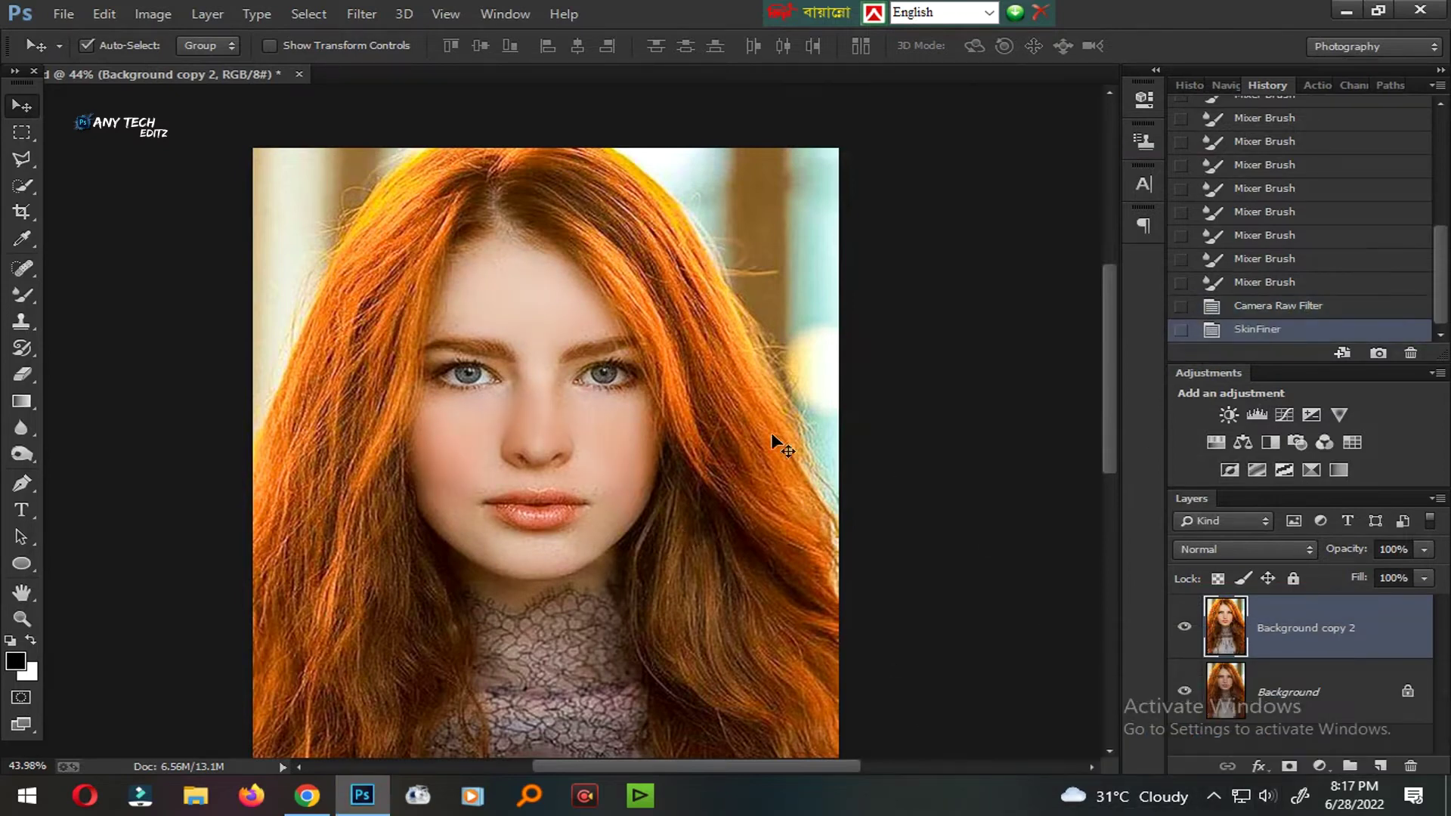
left_click_drag(777, 437, 540, 415)
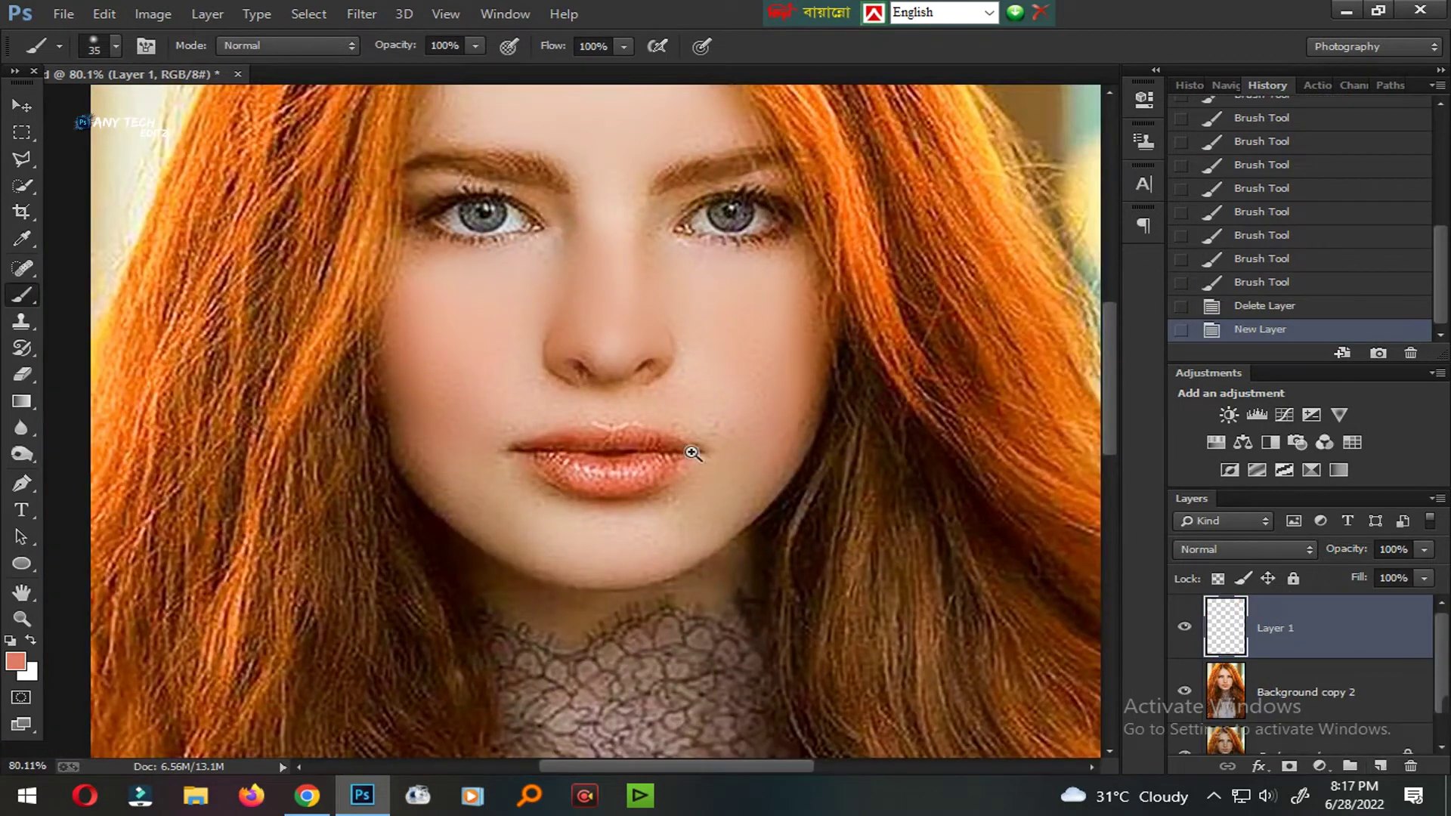
left_click(692, 452)
Step: Pick a red-orange colour and set the new lip layer to Screen blend mode
left_click(14, 664)
left_click(1382, 379)
scroll(881, 509, "up", 2)
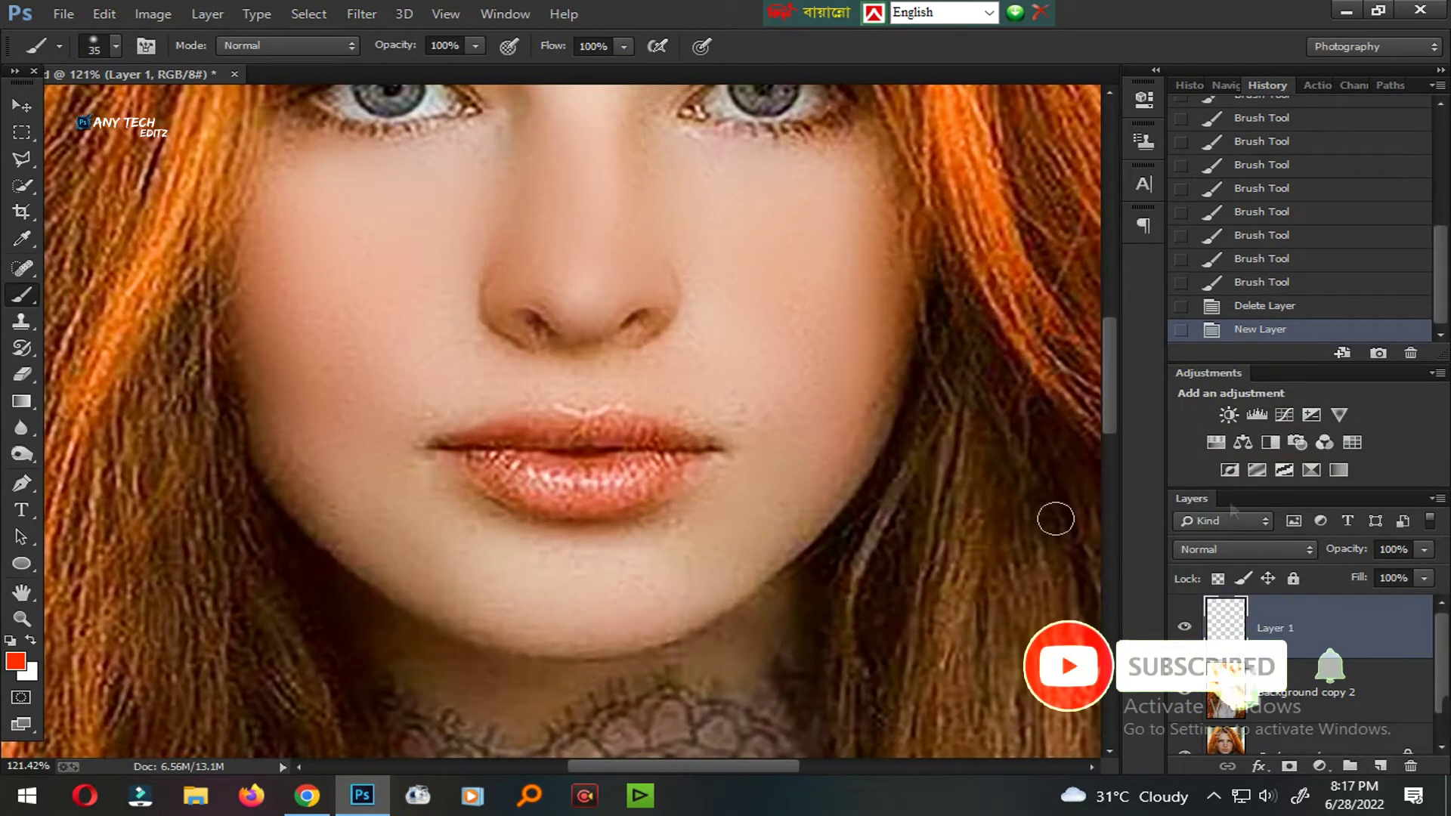
left_click(1239, 549)
left_click(1209, 187)
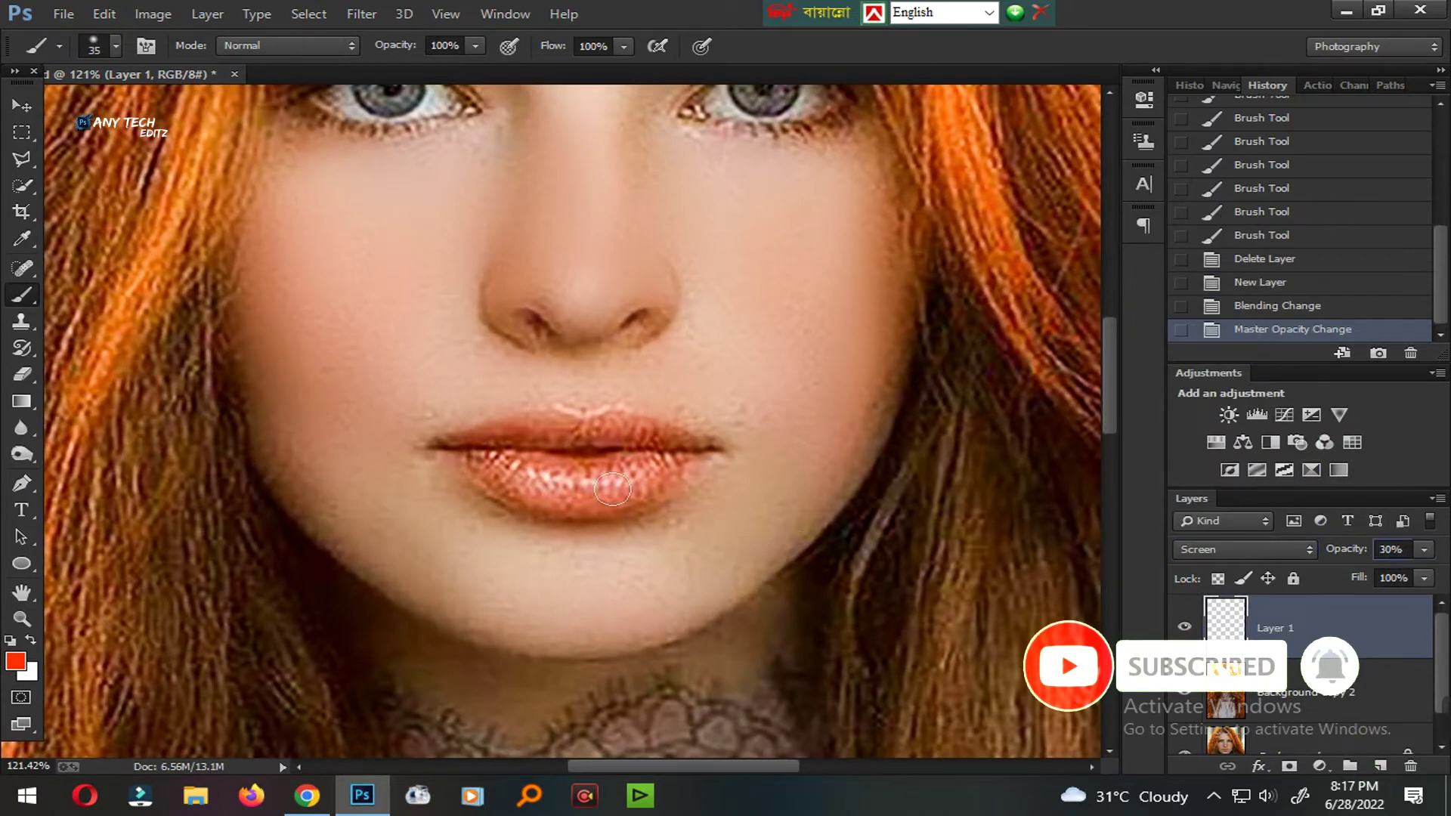
Step: Paint red-orange over the upper and lower lips
left_click_drag(612, 489, 673, 488)
left_click_drag(574, 453, 664, 476)
left_click_drag(506, 491, 555, 510)
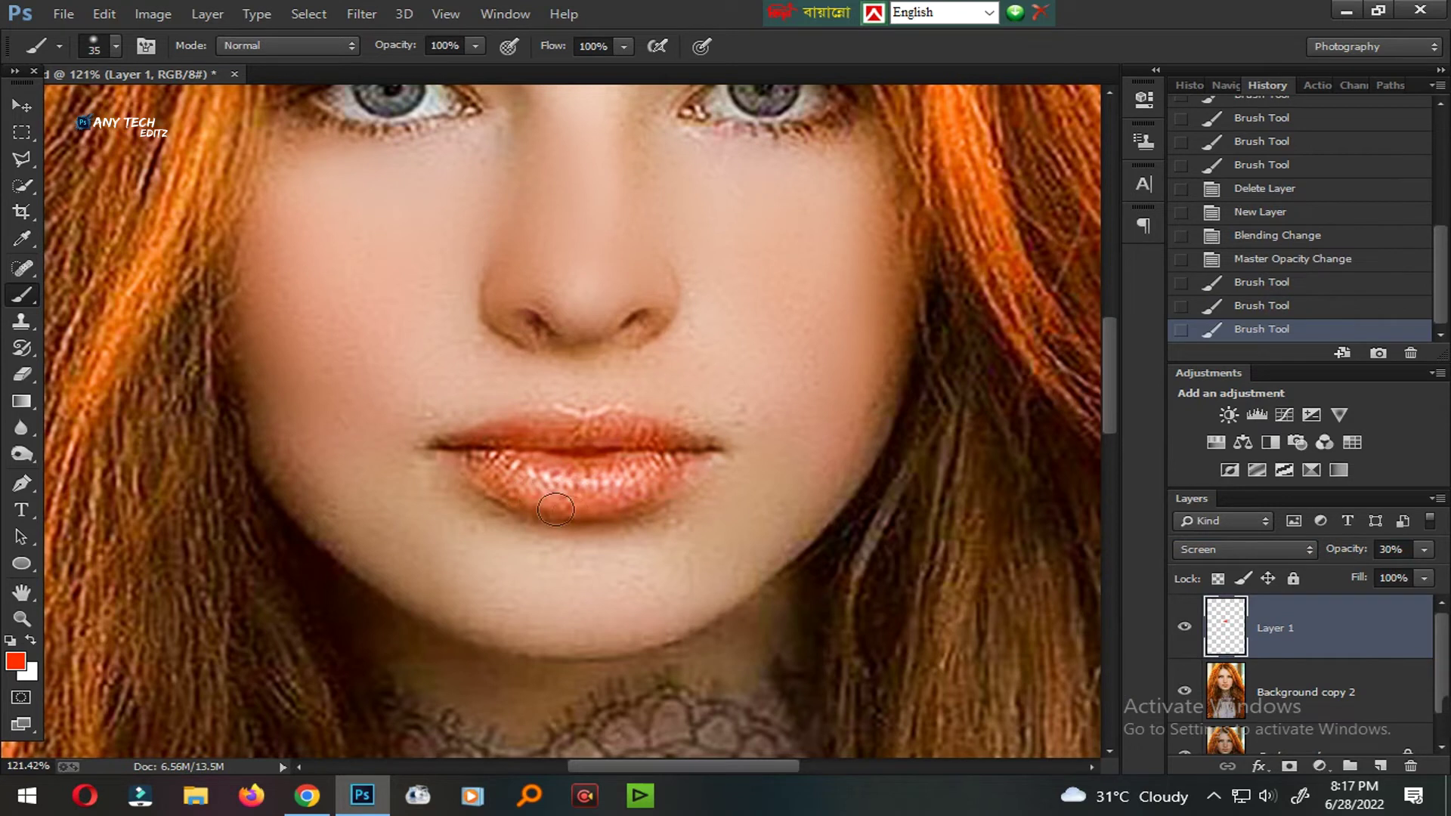
left_click(555, 510)
scroll(663, 447, "down", 3)
scroll(612, 373, "up", 3)
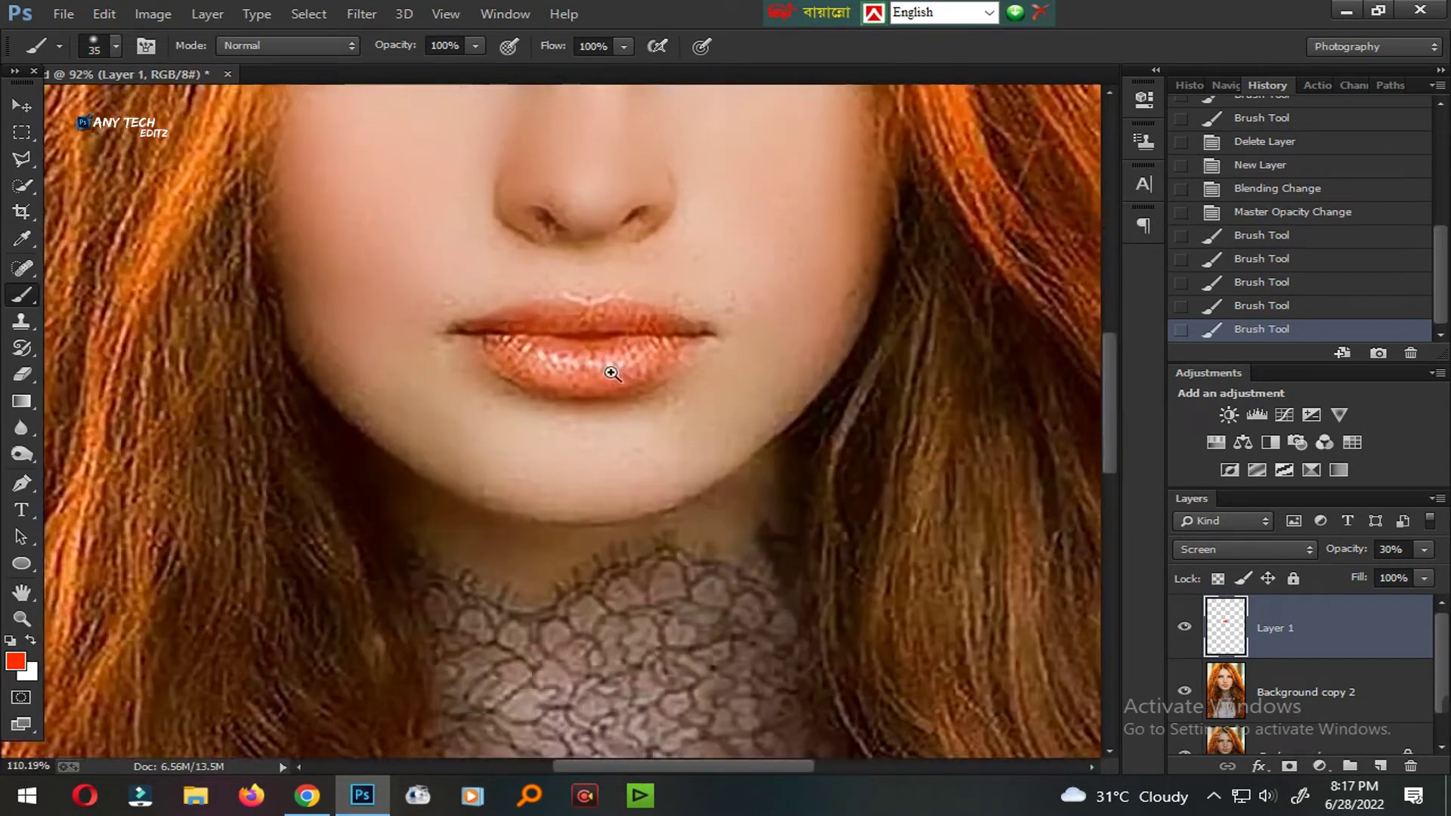
scroll(612, 374, "up", 1)
Step: Soften the painted lip colour with Blur tool strokes
left_click(22, 431)
scroll(462, 450, "up", 1)
mouse_move(552, 382)
left_mouse_down()
mouse_move(589, 400)
mouse_move(574, 378)
left_mouse_up()
left_click_drag(529, 381, 491, 392)
left_click_drag(514, 393, 529, 408)
left_click_drag(680, 348, 642, 359)
left_click_drag(582, 363, 550, 375)
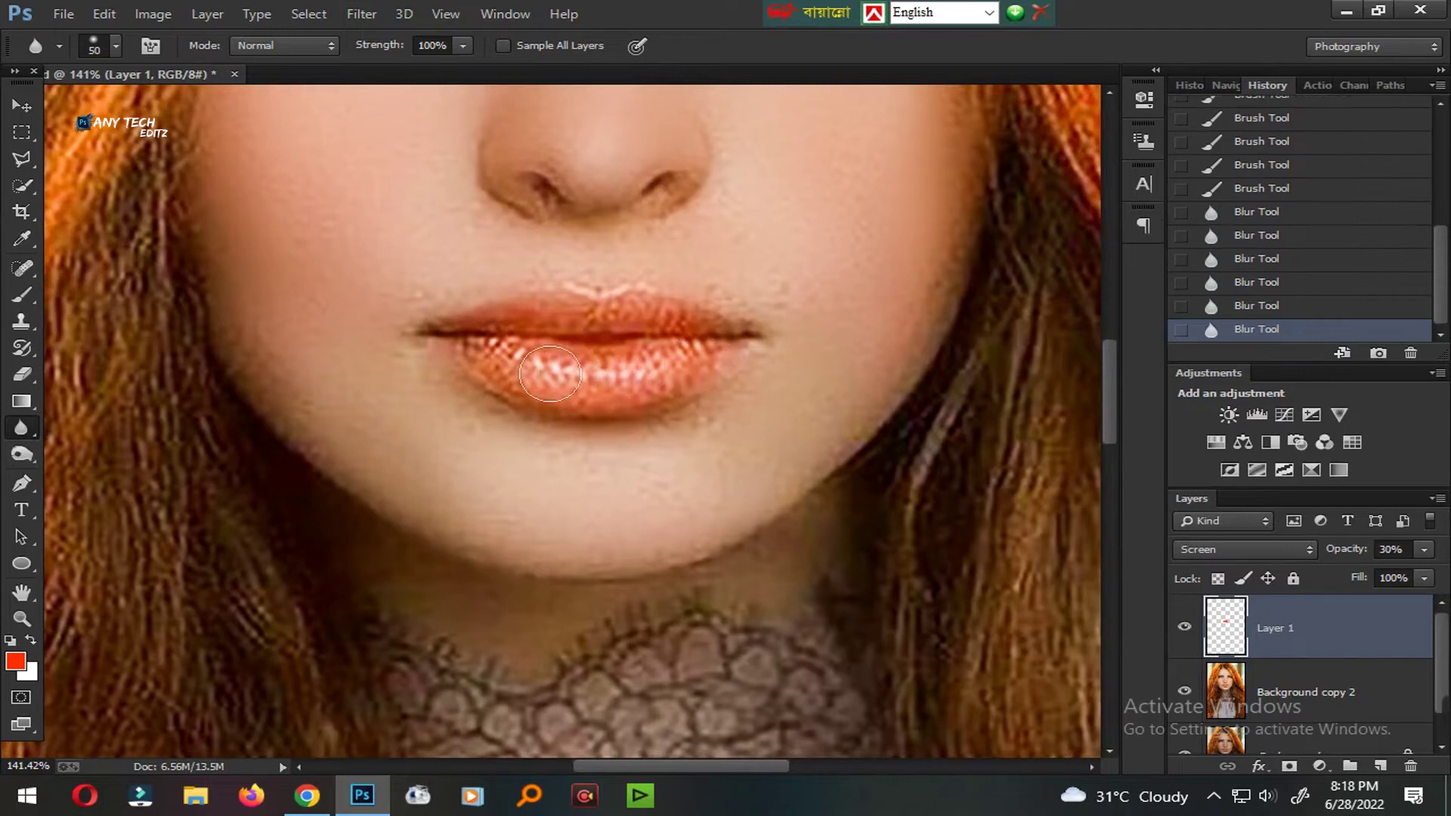
Step: Blend the lower lip colour with the Mixer Brush and merge the tint layer down
right_click(30, 302)
left_click(92, 343)
scroll(635, 404, "up", 2)
mouse_move(665, 423)
left_mouse_down()
mouse_move(586, 385)
mouse_move(665, 411)
left_mouse_up()
key("ctrl+e")
mouse_move(672, 393)
left_mouse_down()
mouse_move(567, 408)
mouse_move(672, 408)
left_mouse_up()
left_click_drag(748, 401, 790, 402)
Step: Mixer-blend the upper lip centre, blur-soften the face, then zoom out to the full portrait
left_click_drag(597, 306, 714, 328)
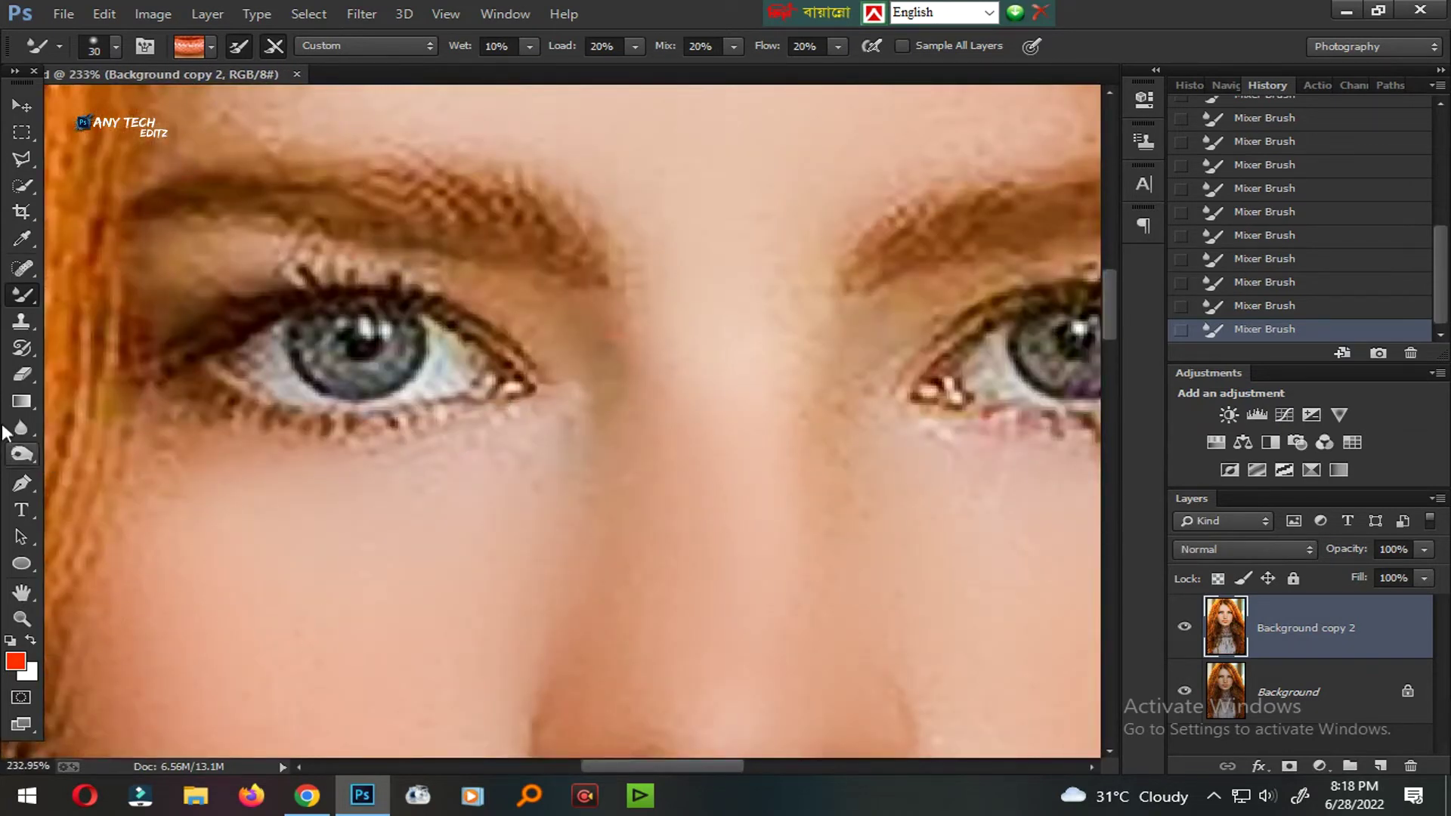
left_click(18, 428)
left_click_drag(423, 393, 359, 364)
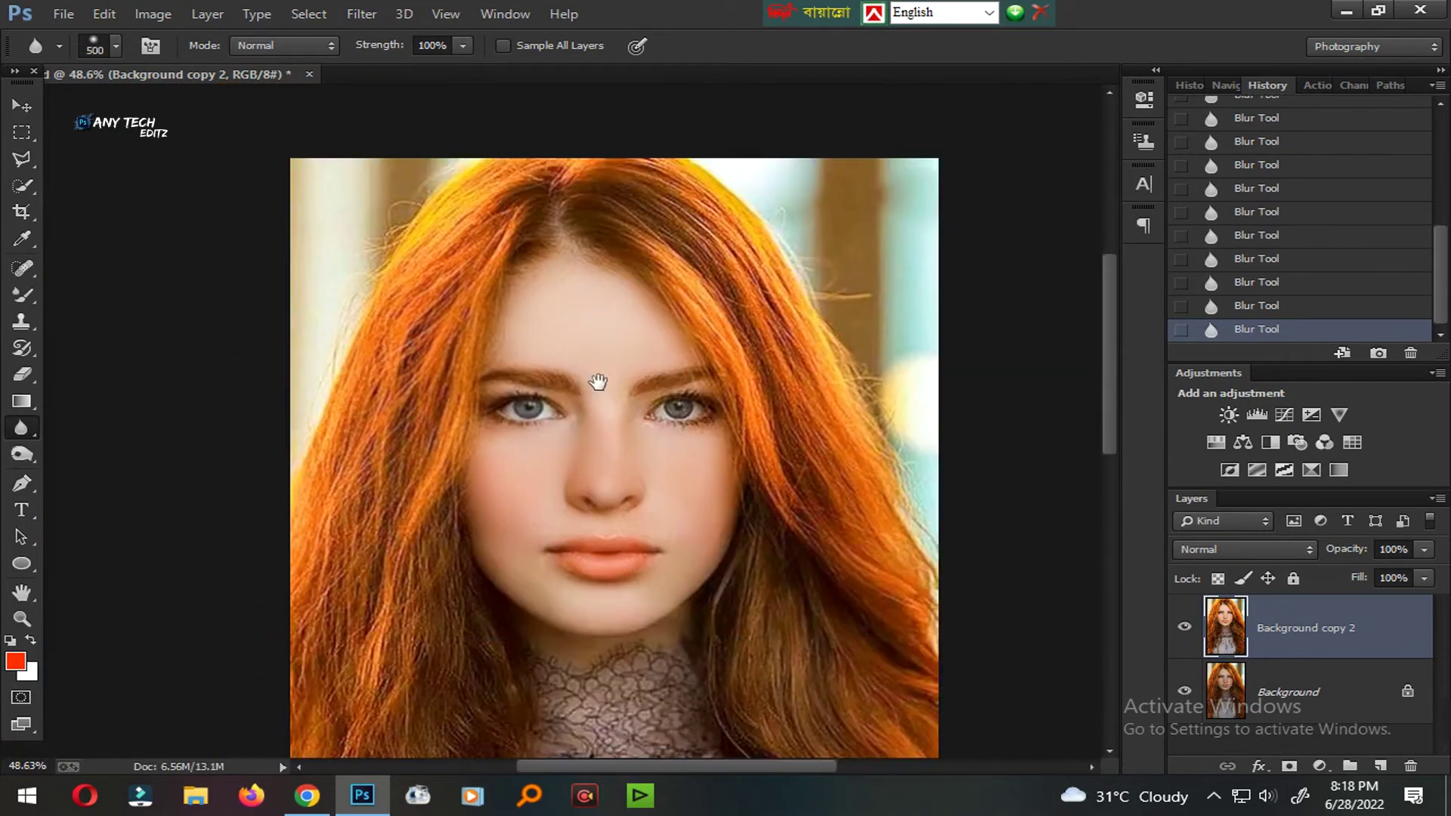
scroll(622, 541, "down", 5)
left_click(544, 593)
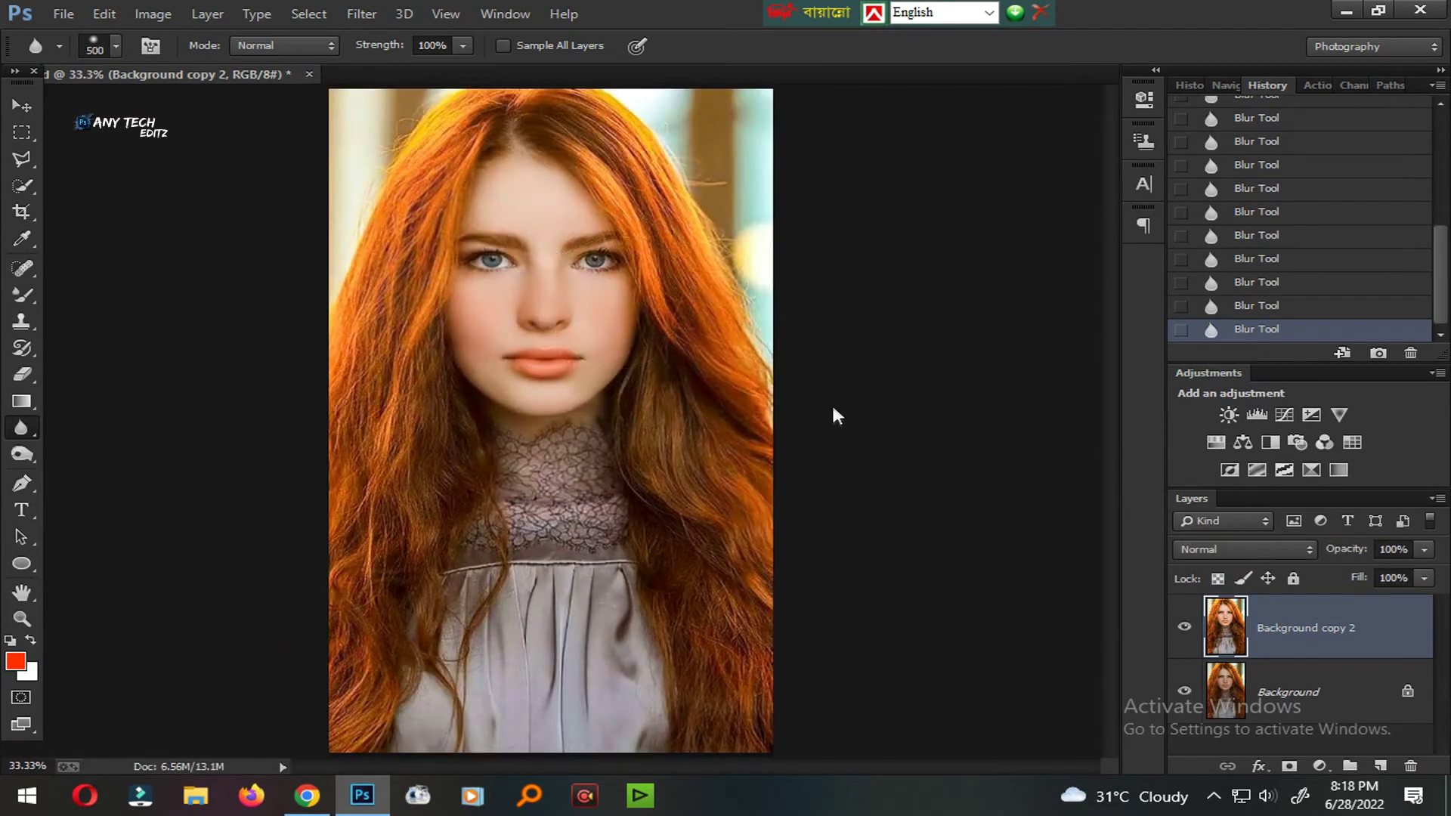
Step: Add a Camera Raw post-crop vignette with Amount -24
key("ctrl+shift+a")
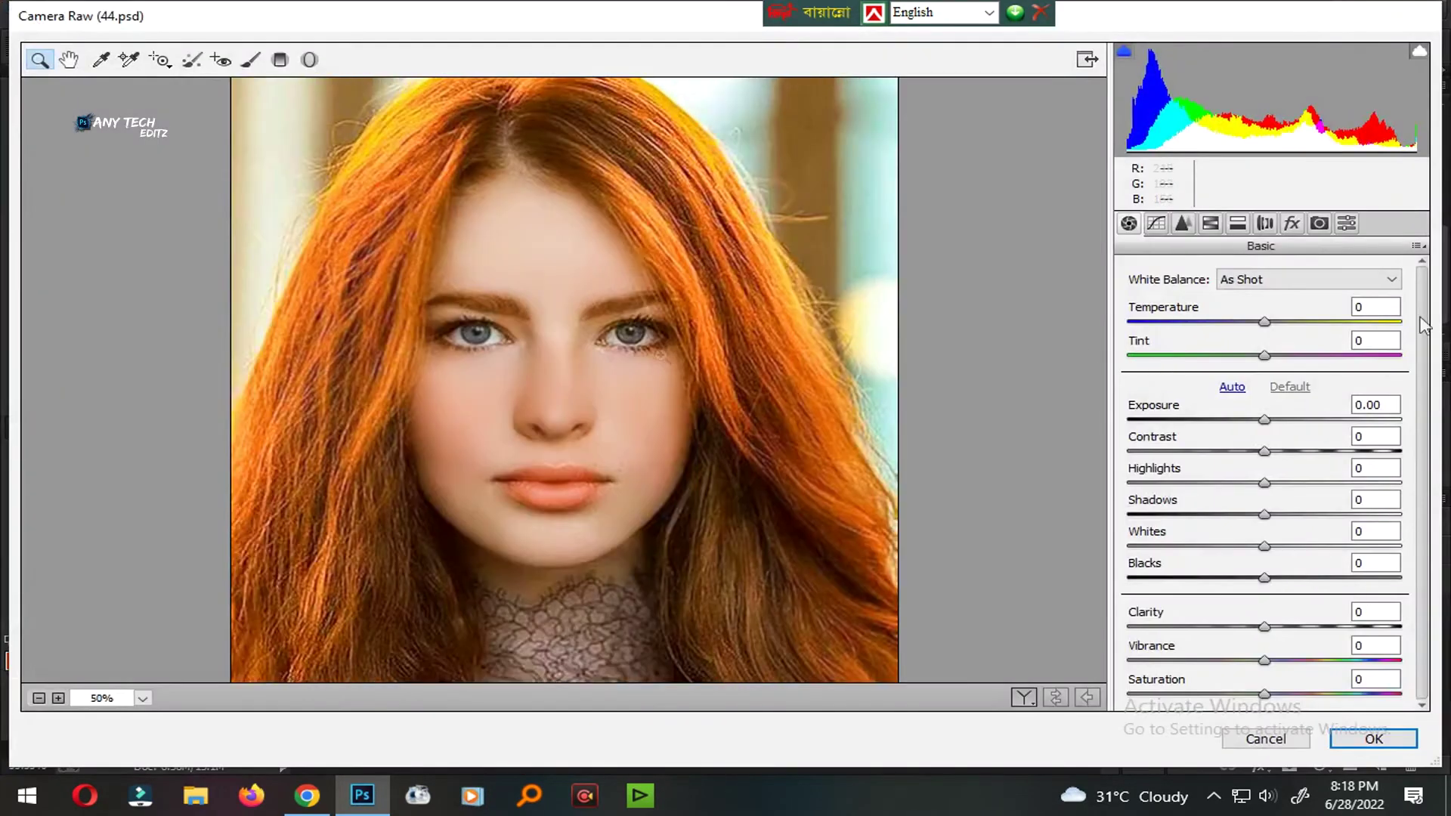
left_click(1292, 223)
left_click_drag(1271, 486, 1238, 486)
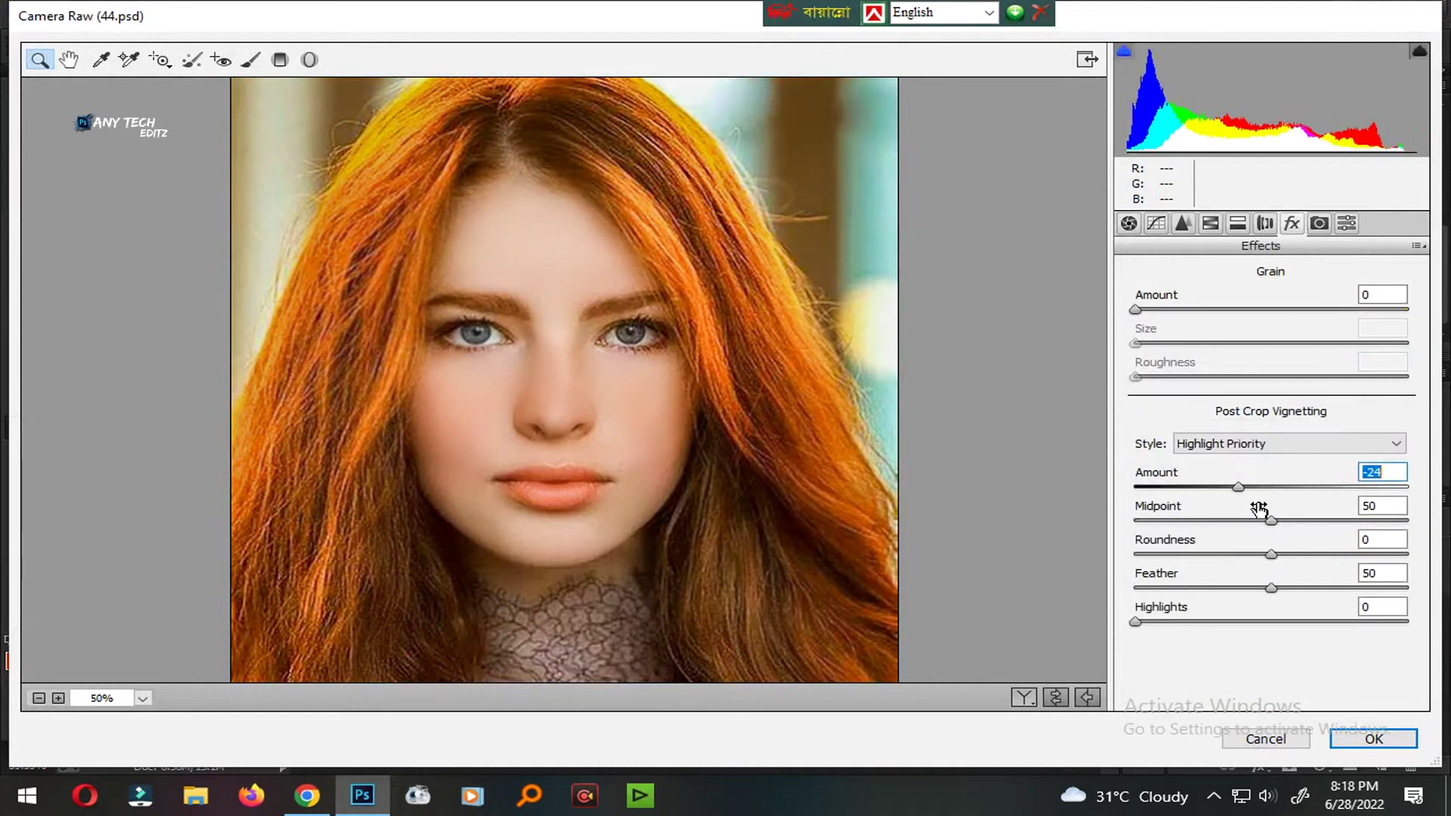
Step: Shape the tone curve with lifted blacks, raised shadows and brighter highlights, then apply it
left_click(1157, 224)
left_click(1160, 588)
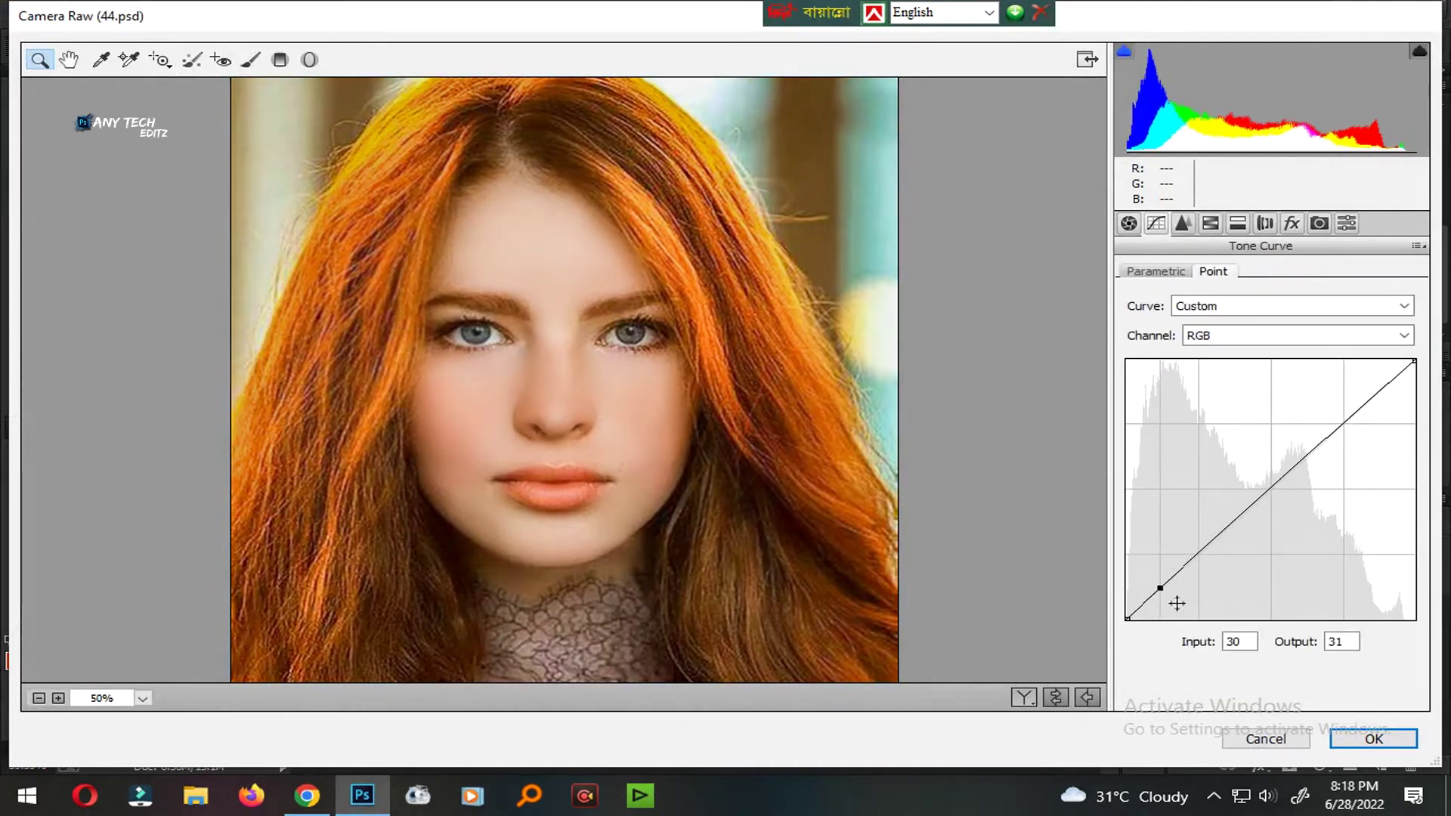
left_click_drag(1127, 618, 1126, 600)
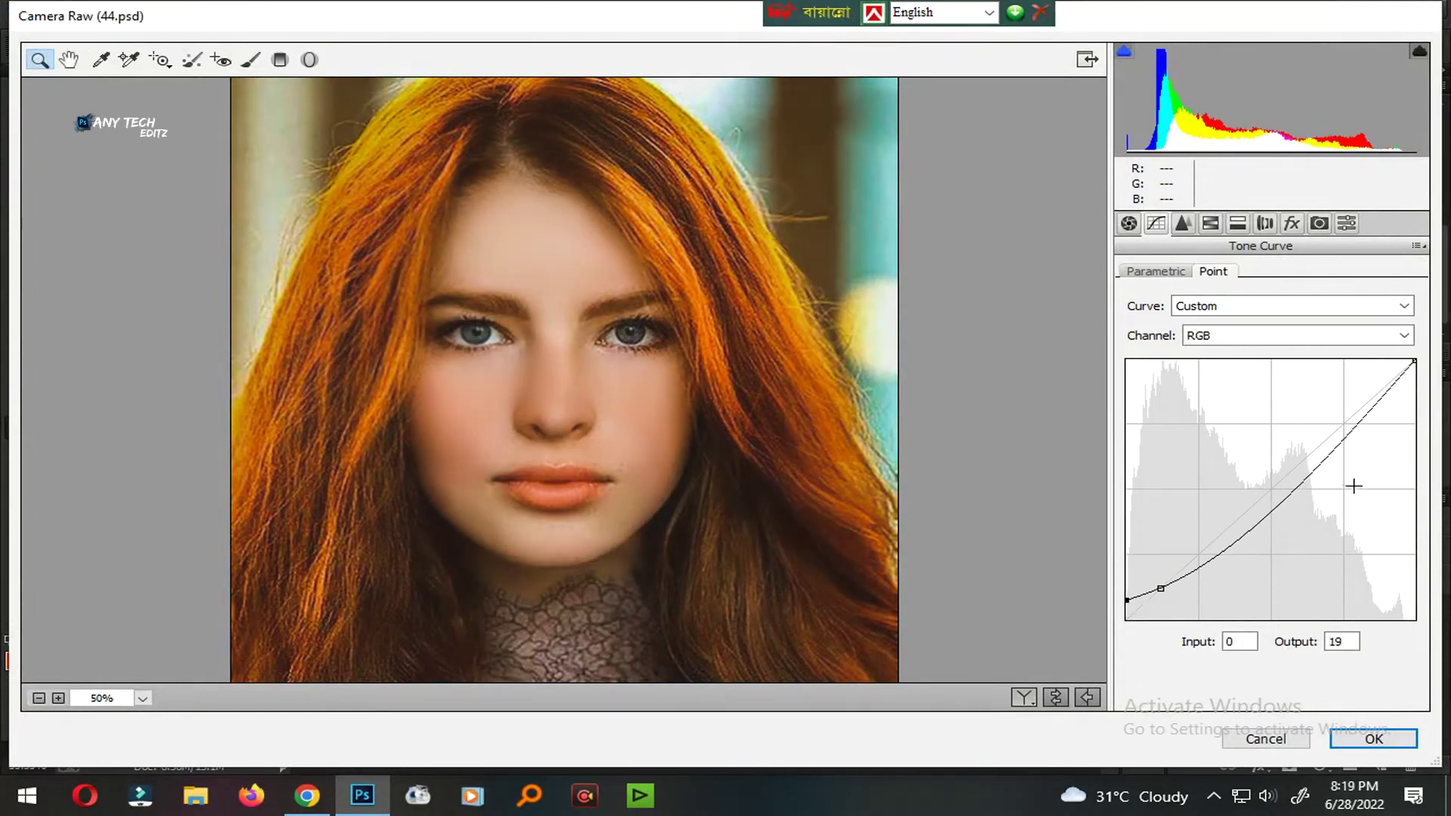
left_click(1337, 429)
key("ctrl+minus")
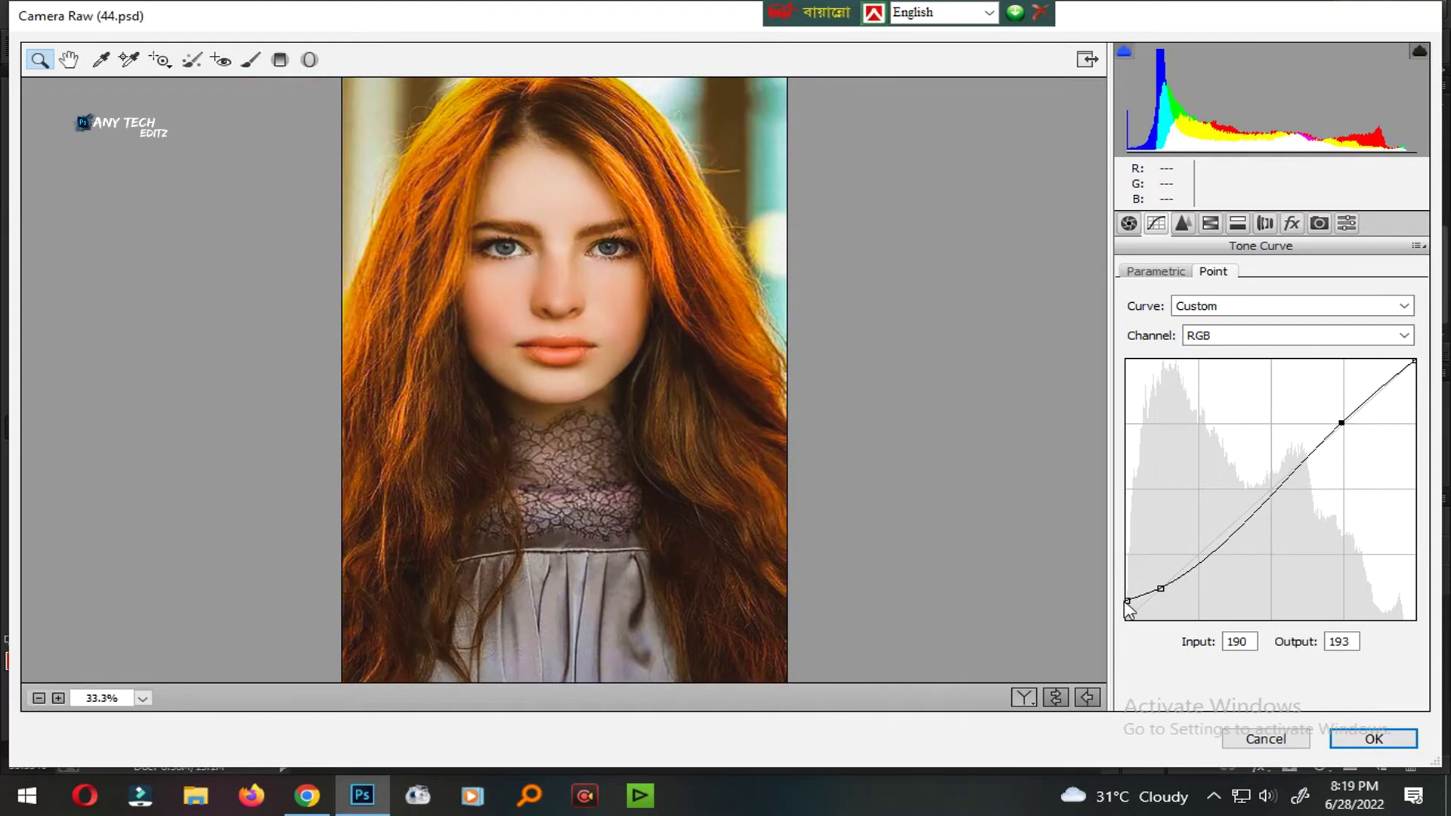
left_click_drag(1126, 602, 1129, 584)
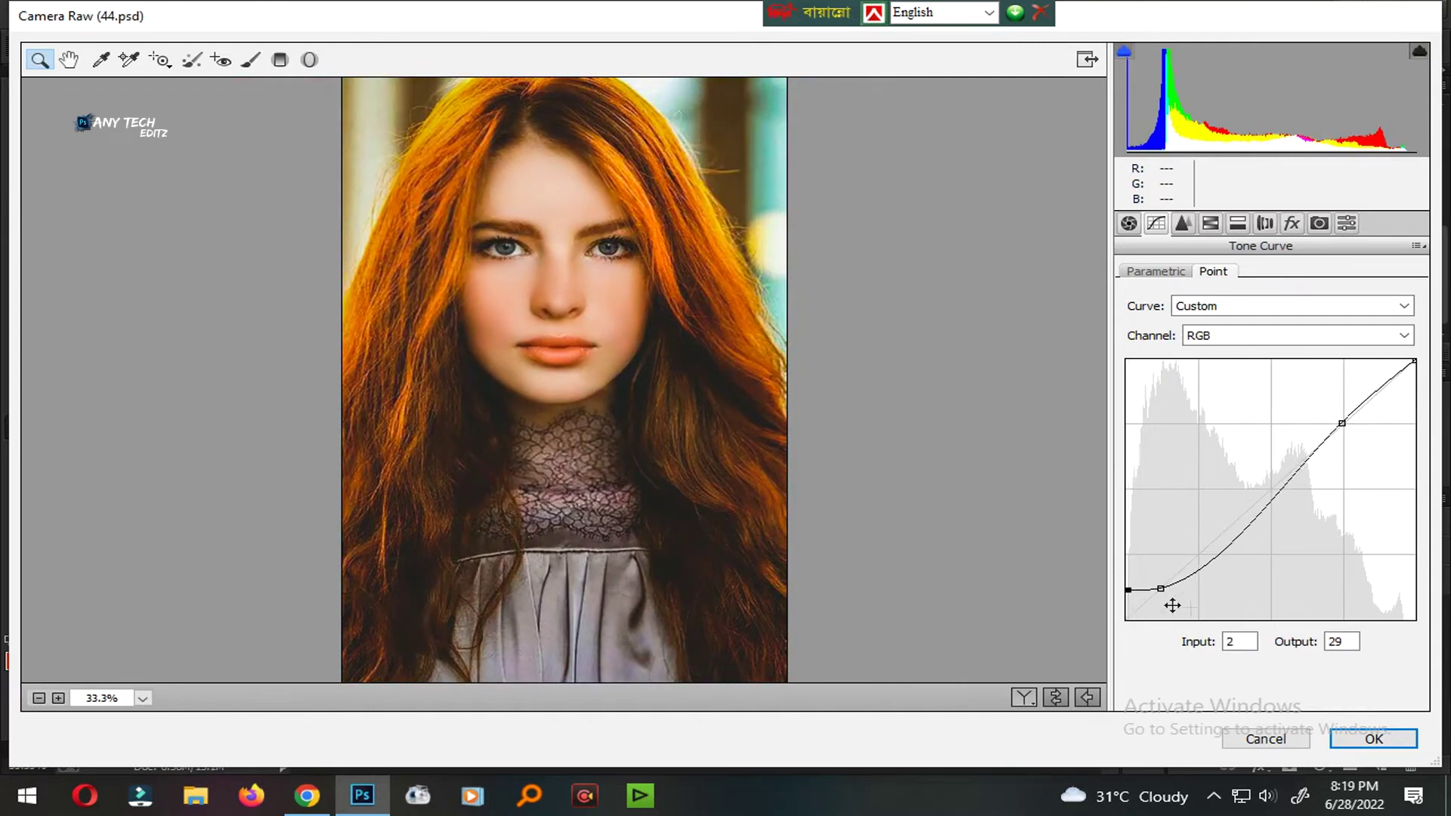
left_click_drag(1161, 591, 1161, 578)
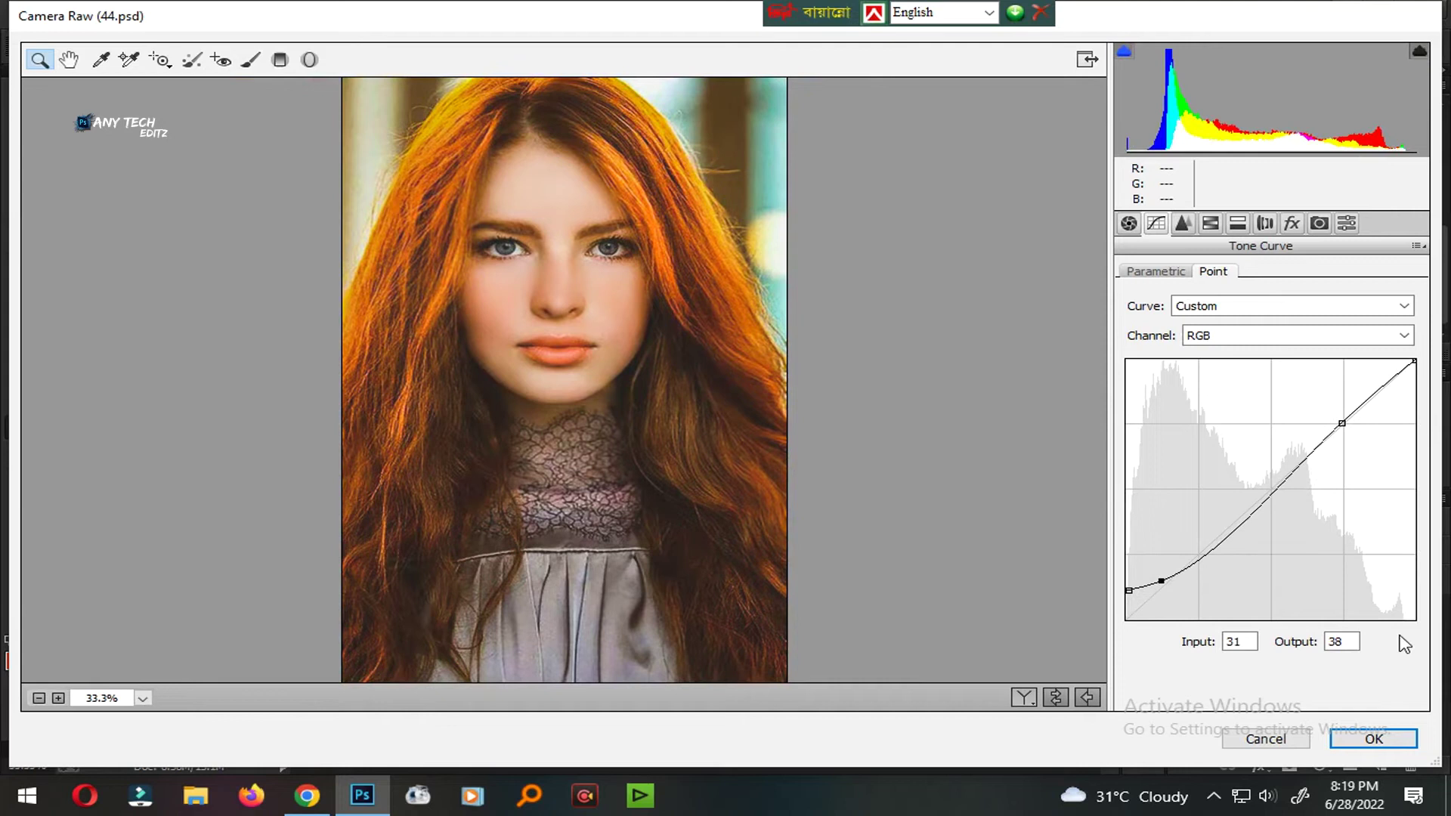
left_click(1373, 738)
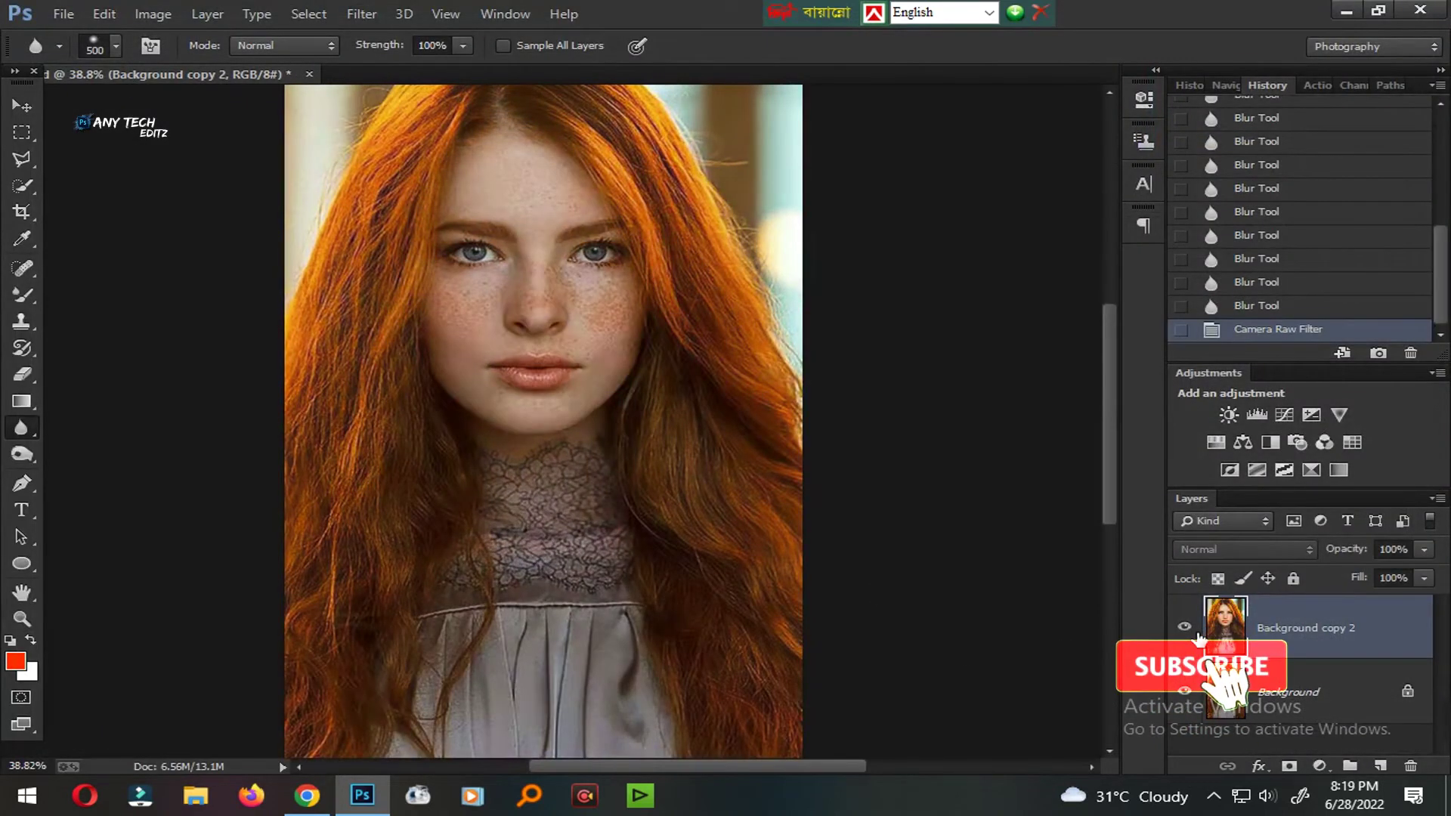
Step: Apply Imagenomic Noiseware Professional with its default settings to the portrait
scroll(590, 352, "up", 1)
scroll(589, 351, "up", 2)
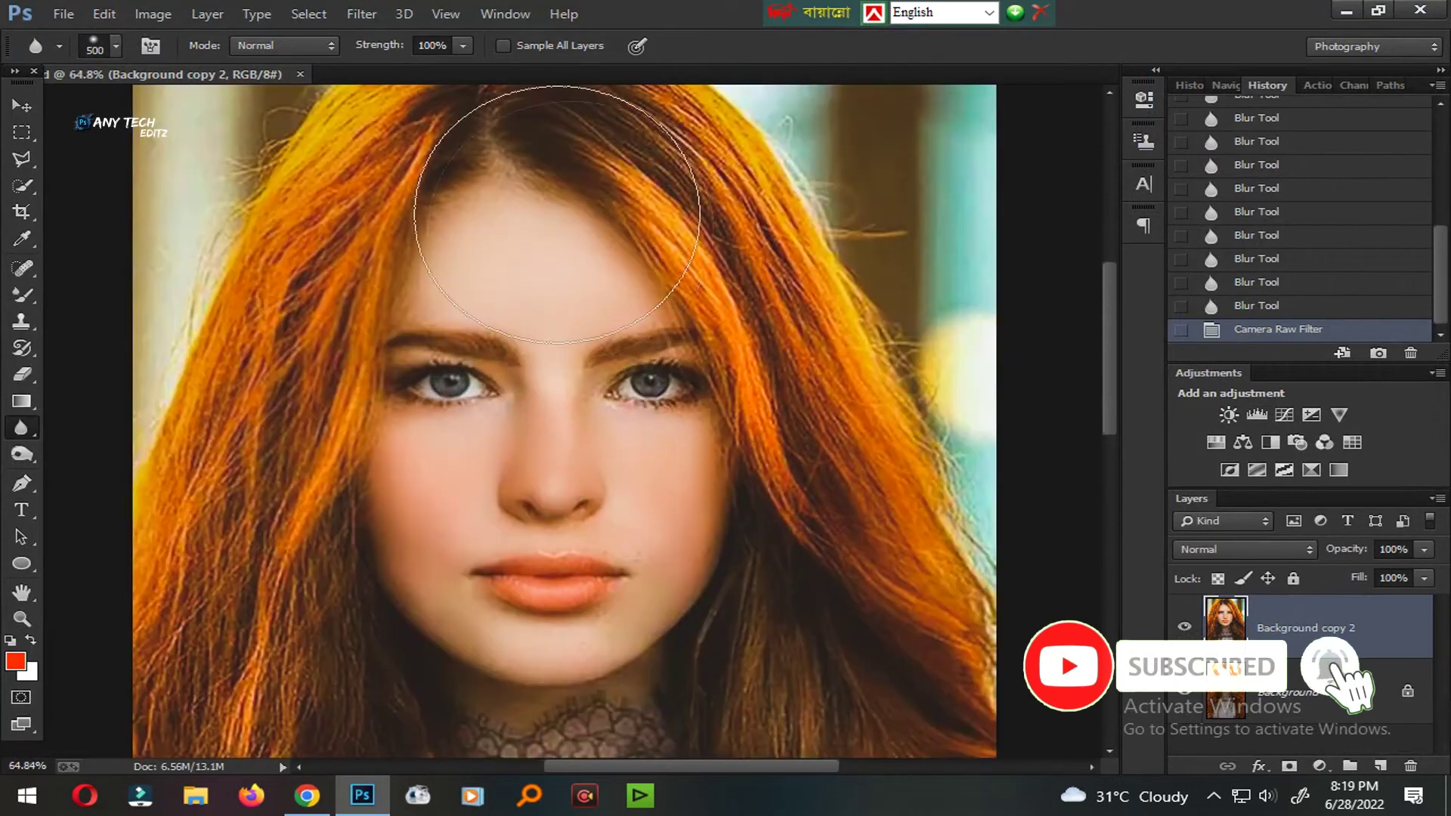
left_click(361, 13)
left_click(736, 522)
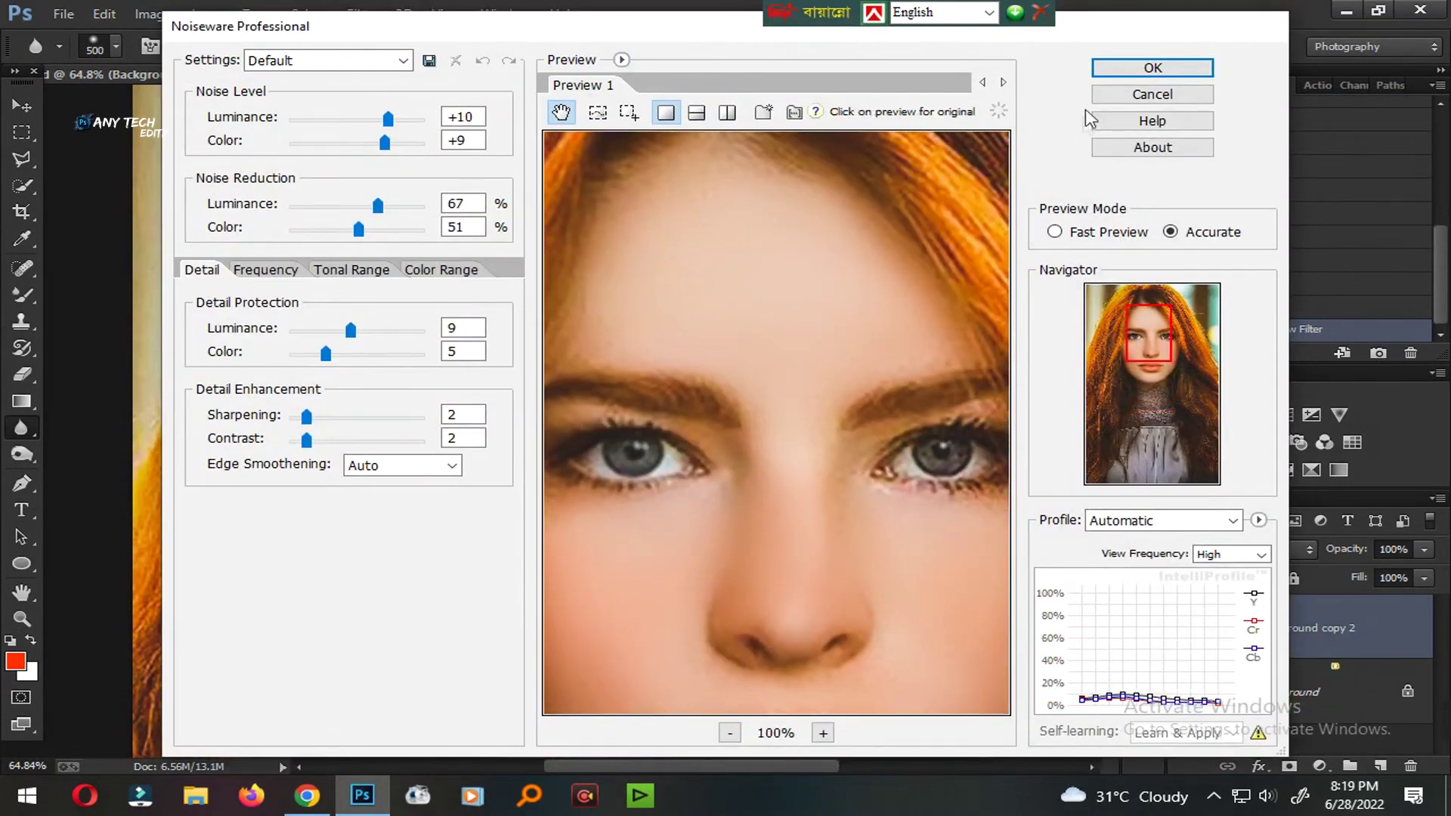
left_click(1175, 68)
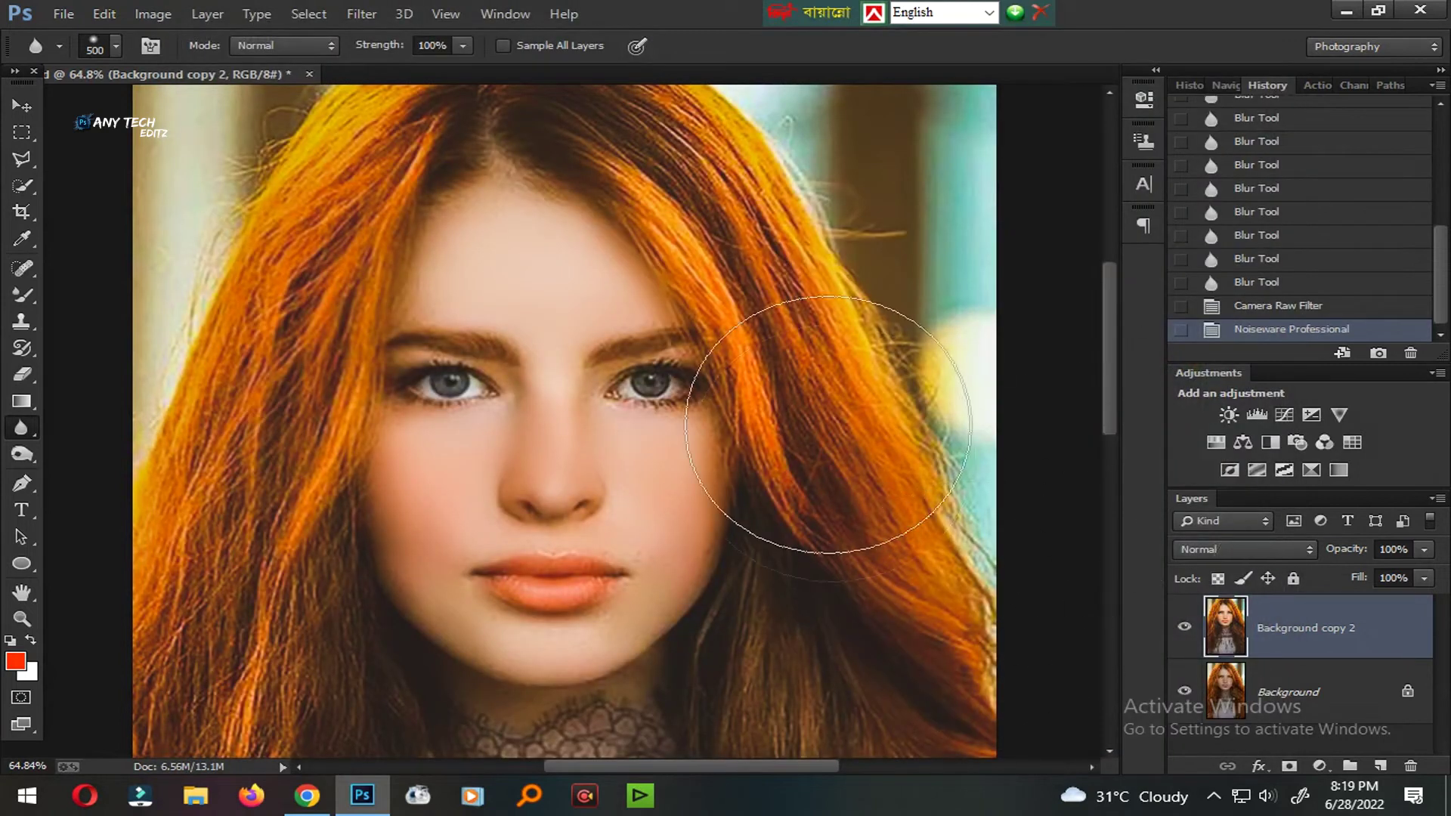
scroll(823, 492, "down", 5)
scroll(815, 414, "up", 2)
Step: In Camera Raw HSL, set Yellows, Greens, Aquas to -100 and Blues +100, and lower Oranges
key("ctrl+shift+a")
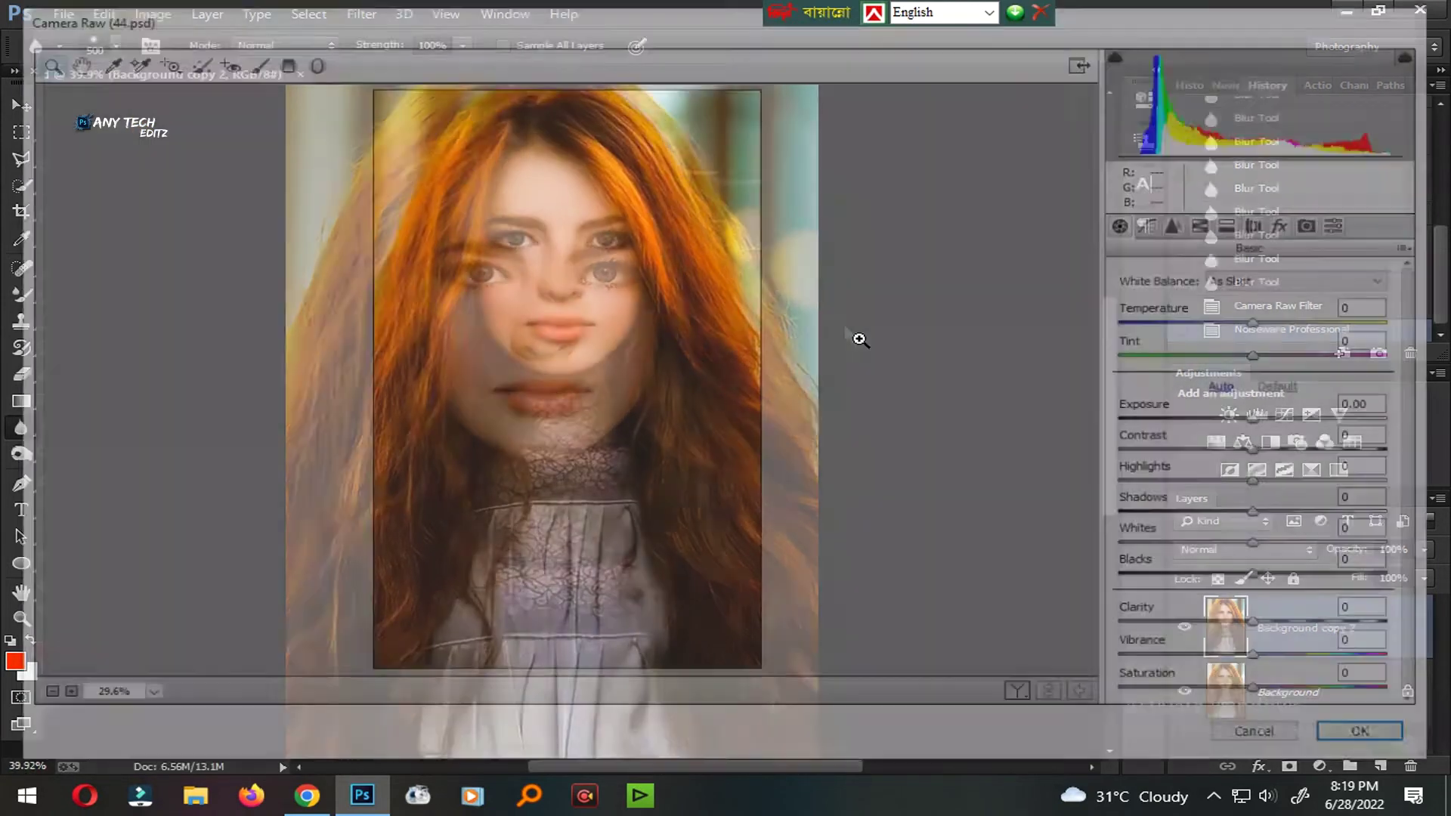
left_click(1212, 224)
left_click(1210, 304)
left_click_drag(1271, 436, 1153, 436)
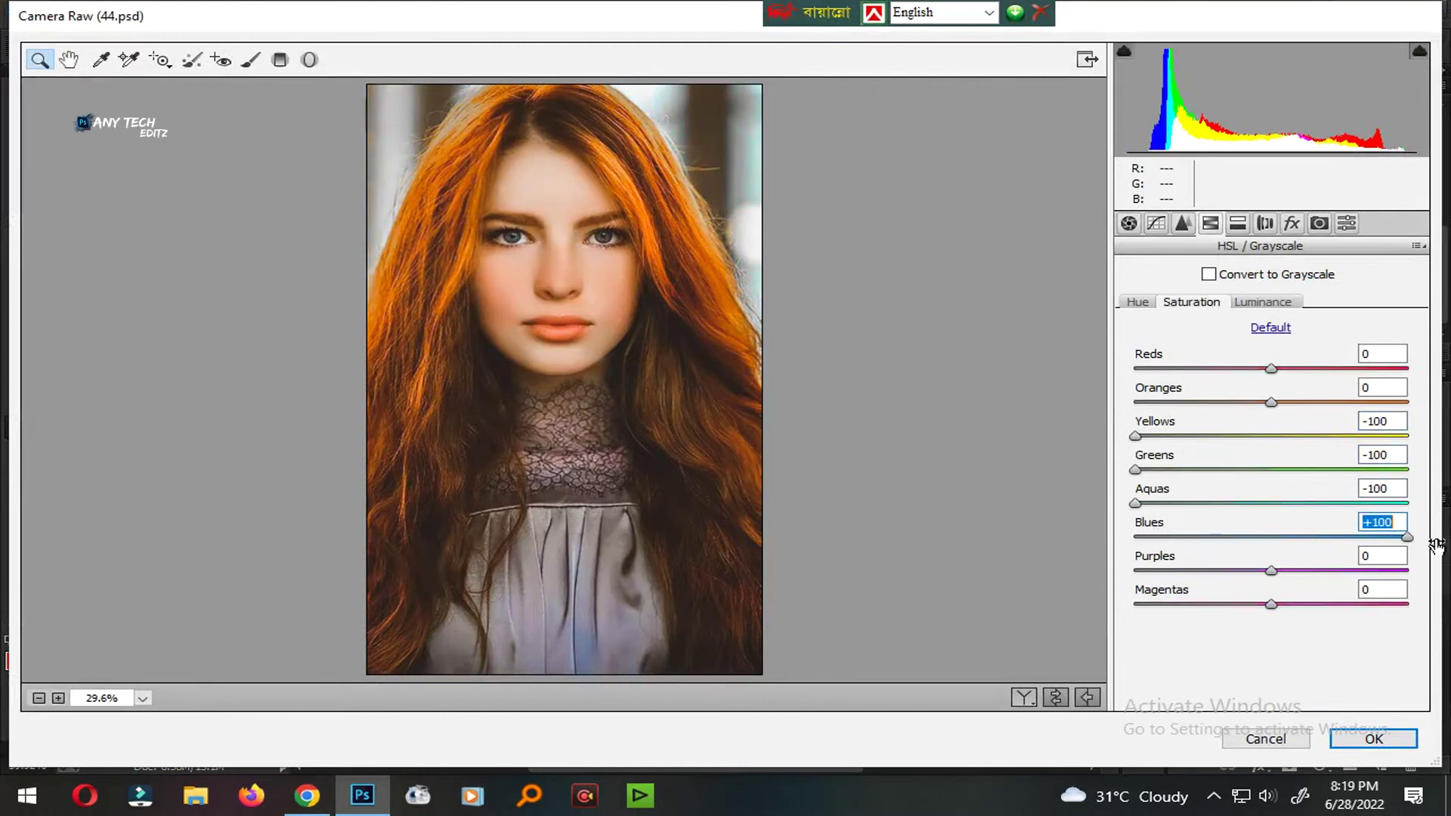
left_click(595, 300)
left_click_drag(1271, 402, 1211, 402)
type("0")
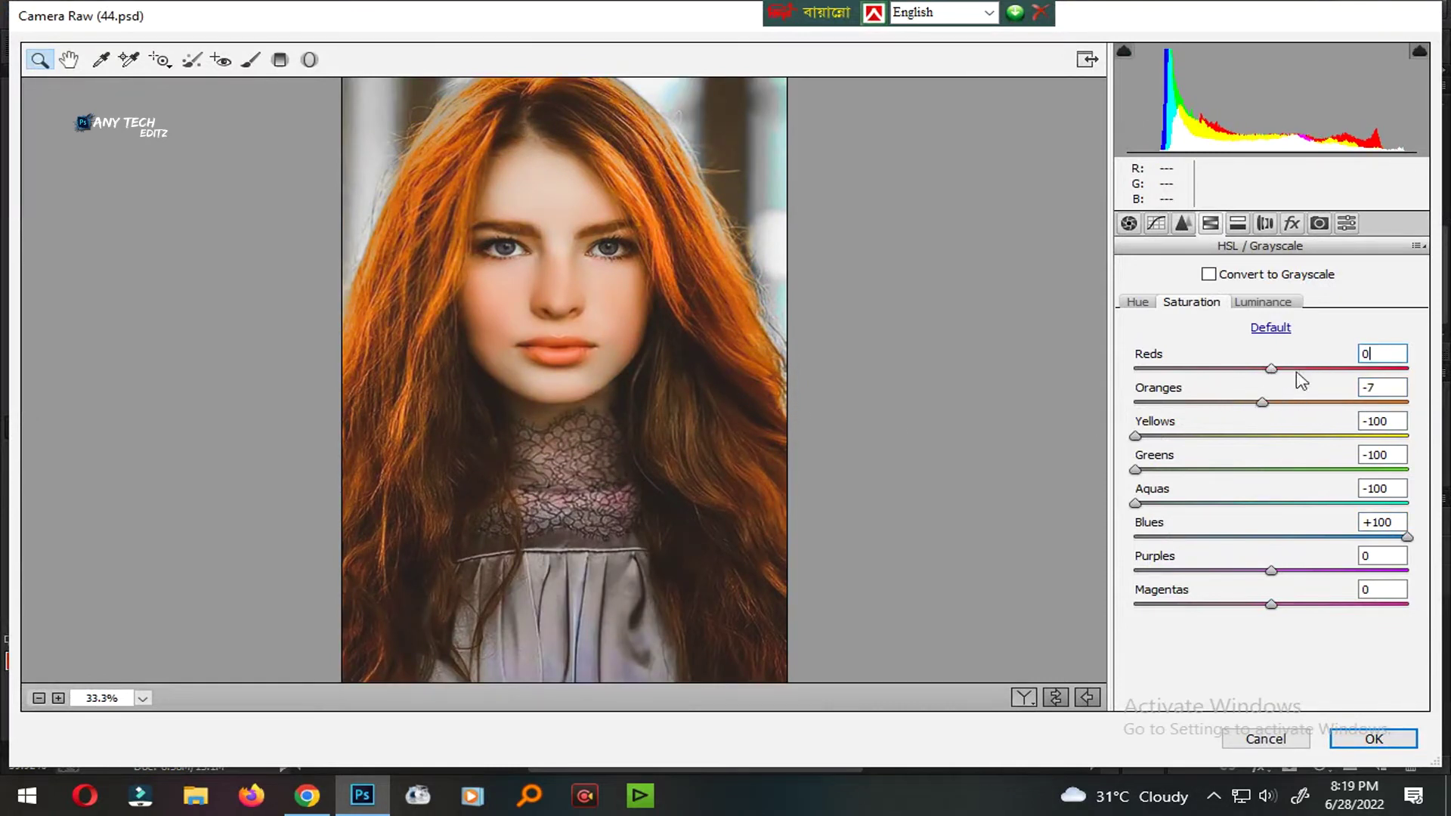
key("Return")
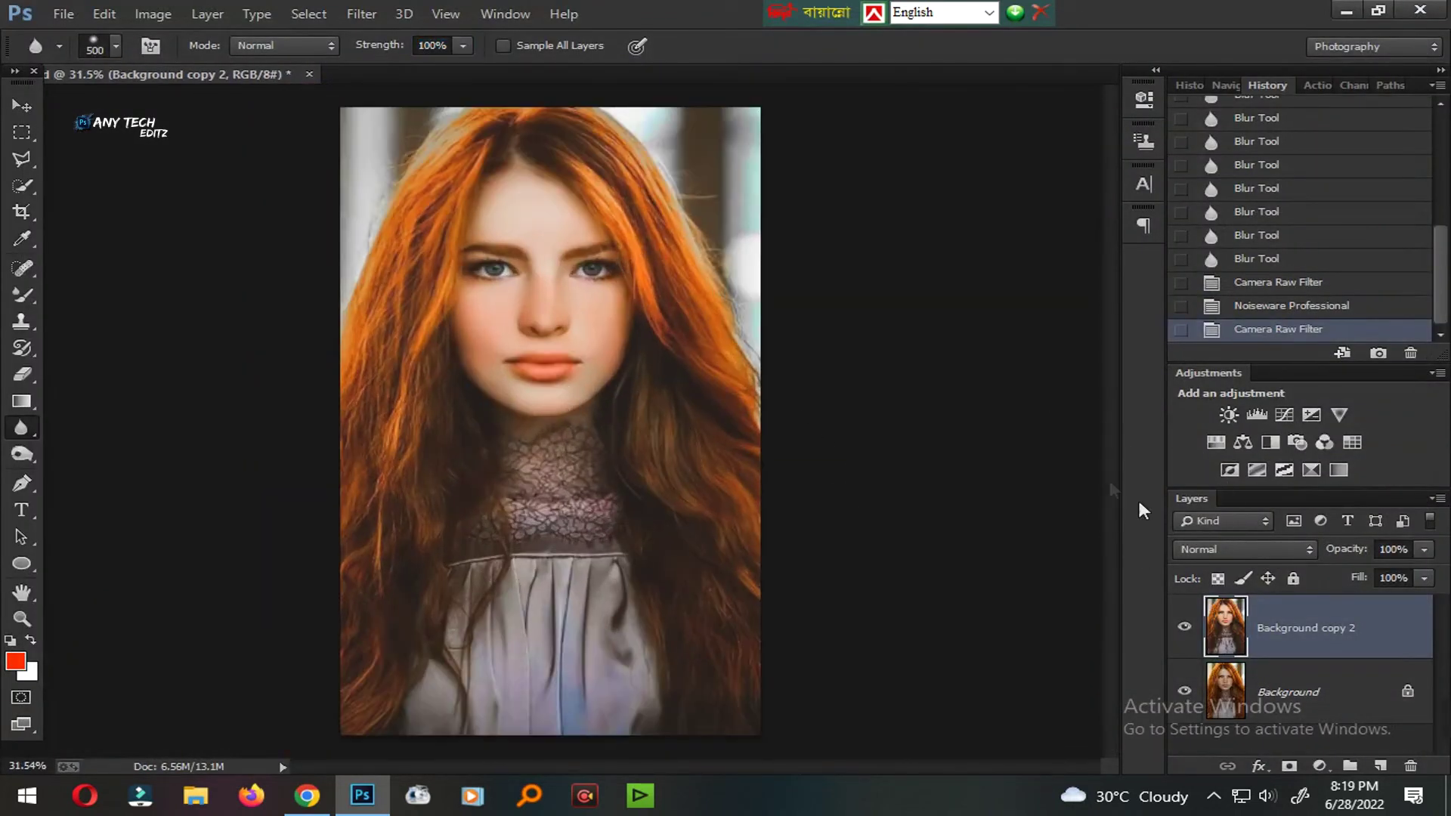
Step: Compare the graded portrait against its pre-grade version
left_click(1266, 306)
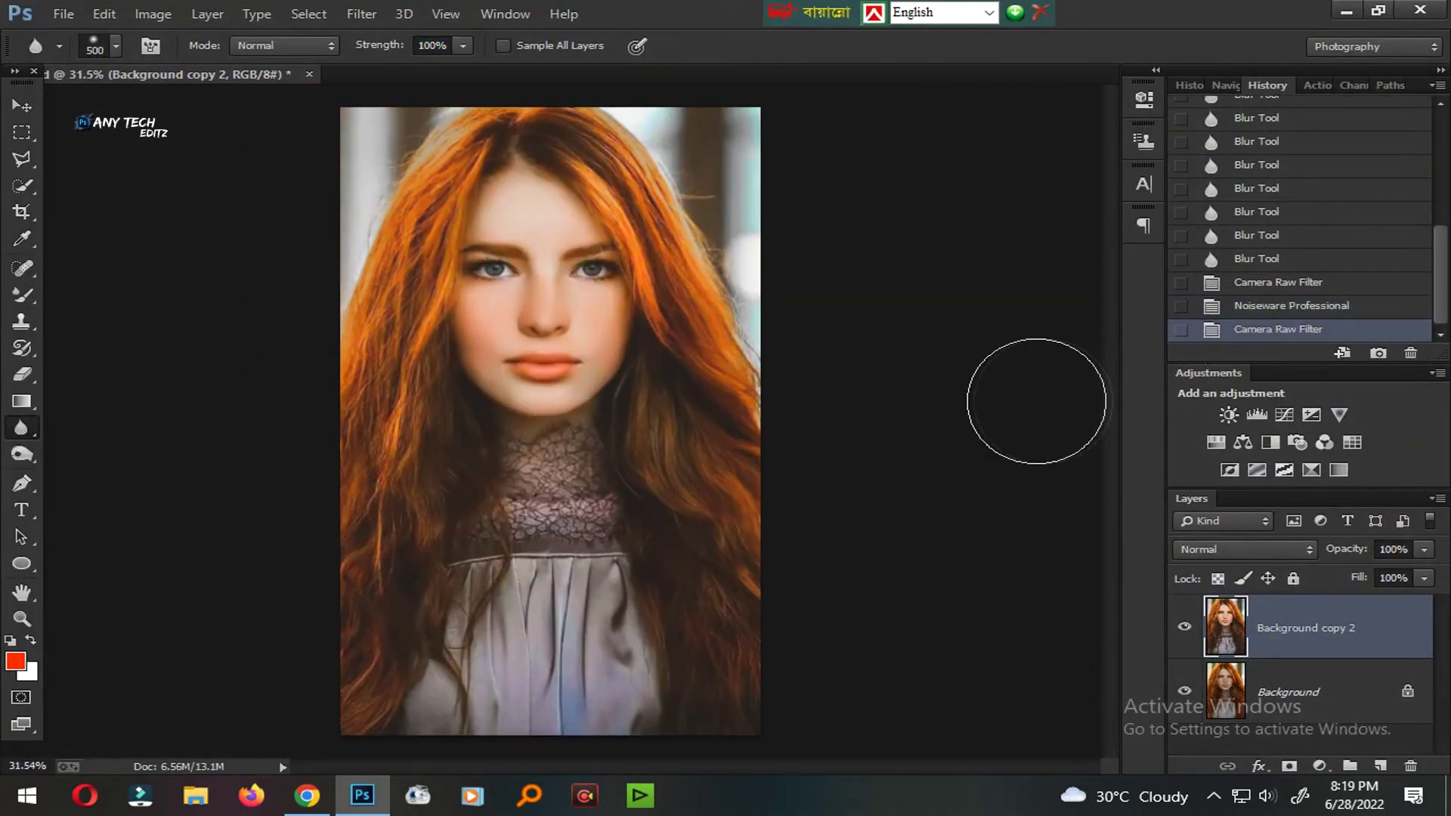
key("v")
scroll(617, 408, "up", 3)
scroll(617, 408, "down", 3)
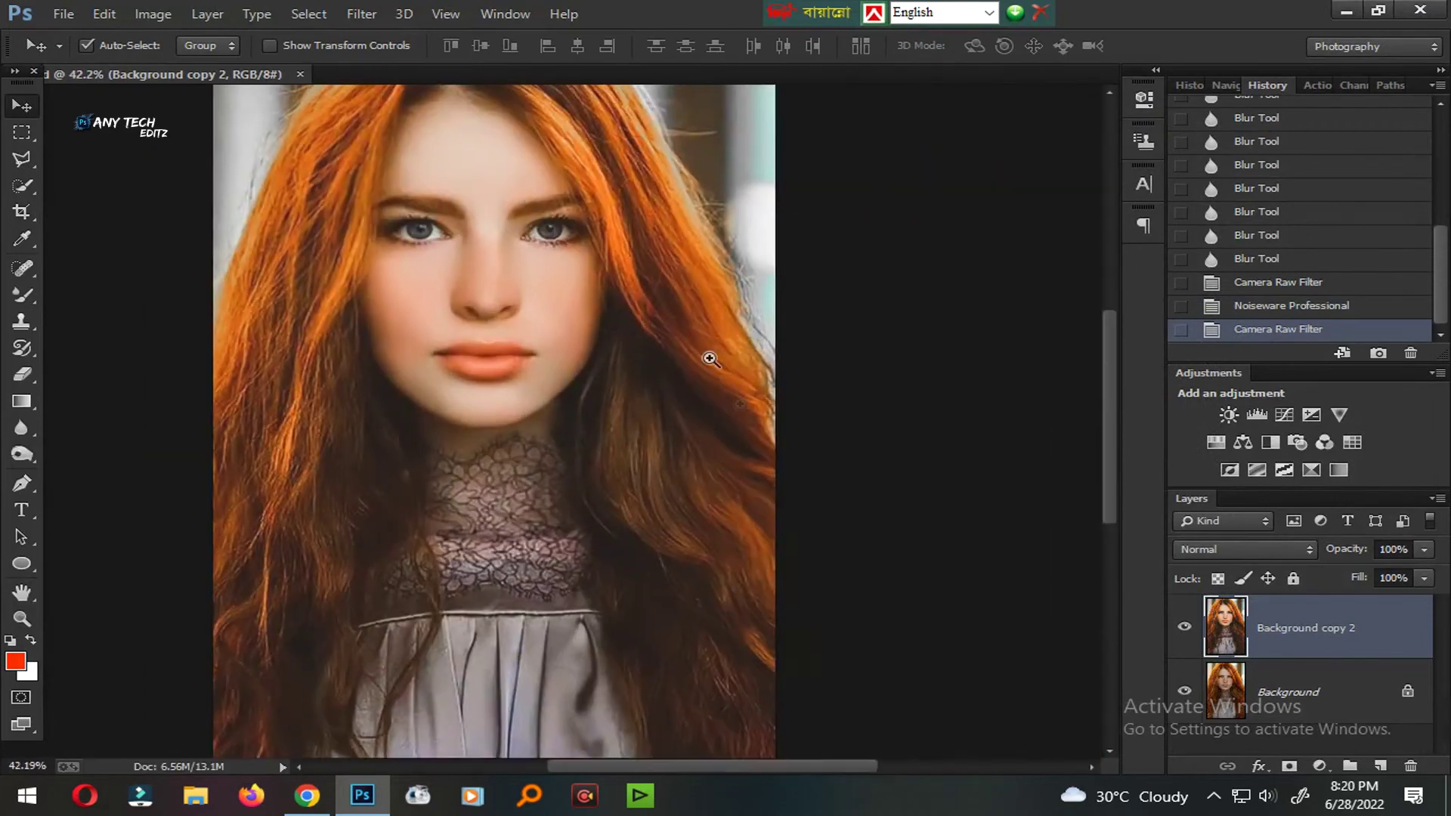
scroll(576, 408, "up", 1)
Step: Place the Any Tech watermark text on the portrait
left_click(64, 13)
key("Escape")
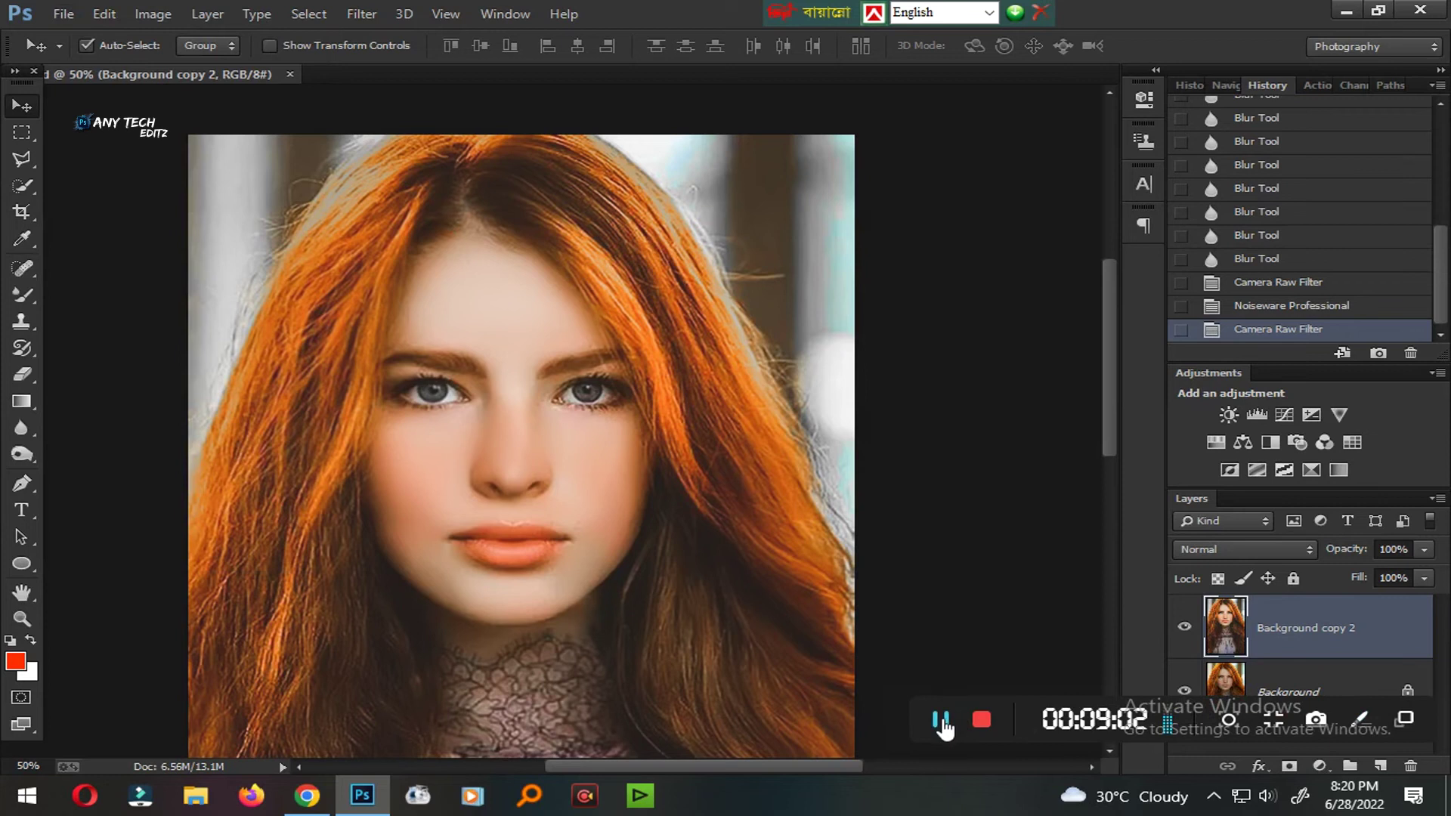
left_click(941, 722)
left_click(713, 486)
left_click(729, 311)
scroll(669, 648, "down", 5)
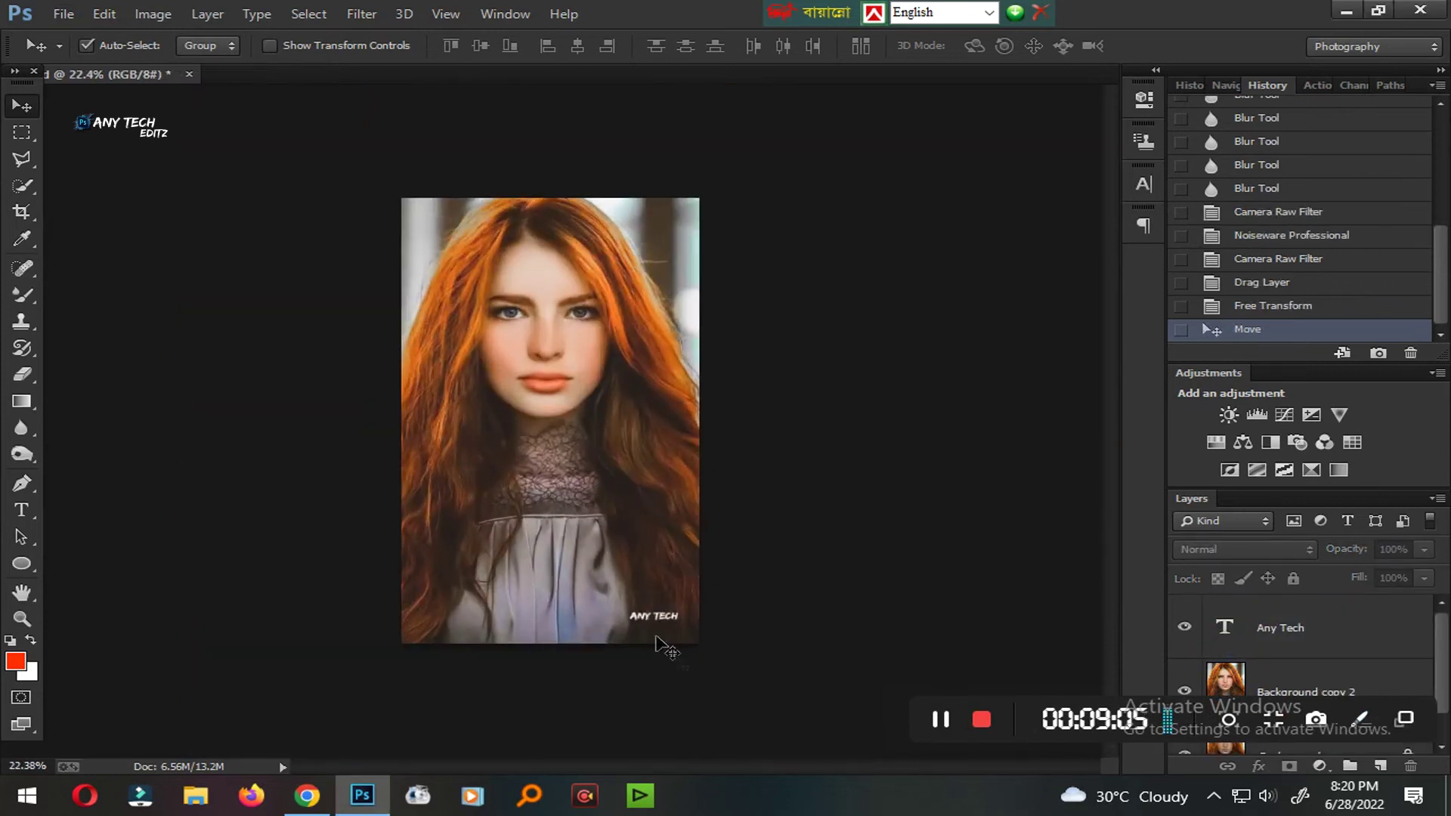
Step: Nudge the Any Tech text into the bottom-right corner and merge it with the portrait layer
right_click(657, 646)
left_click(733, 633)
key("shift+Down")
key("shift+Down")
key("shift+Down")
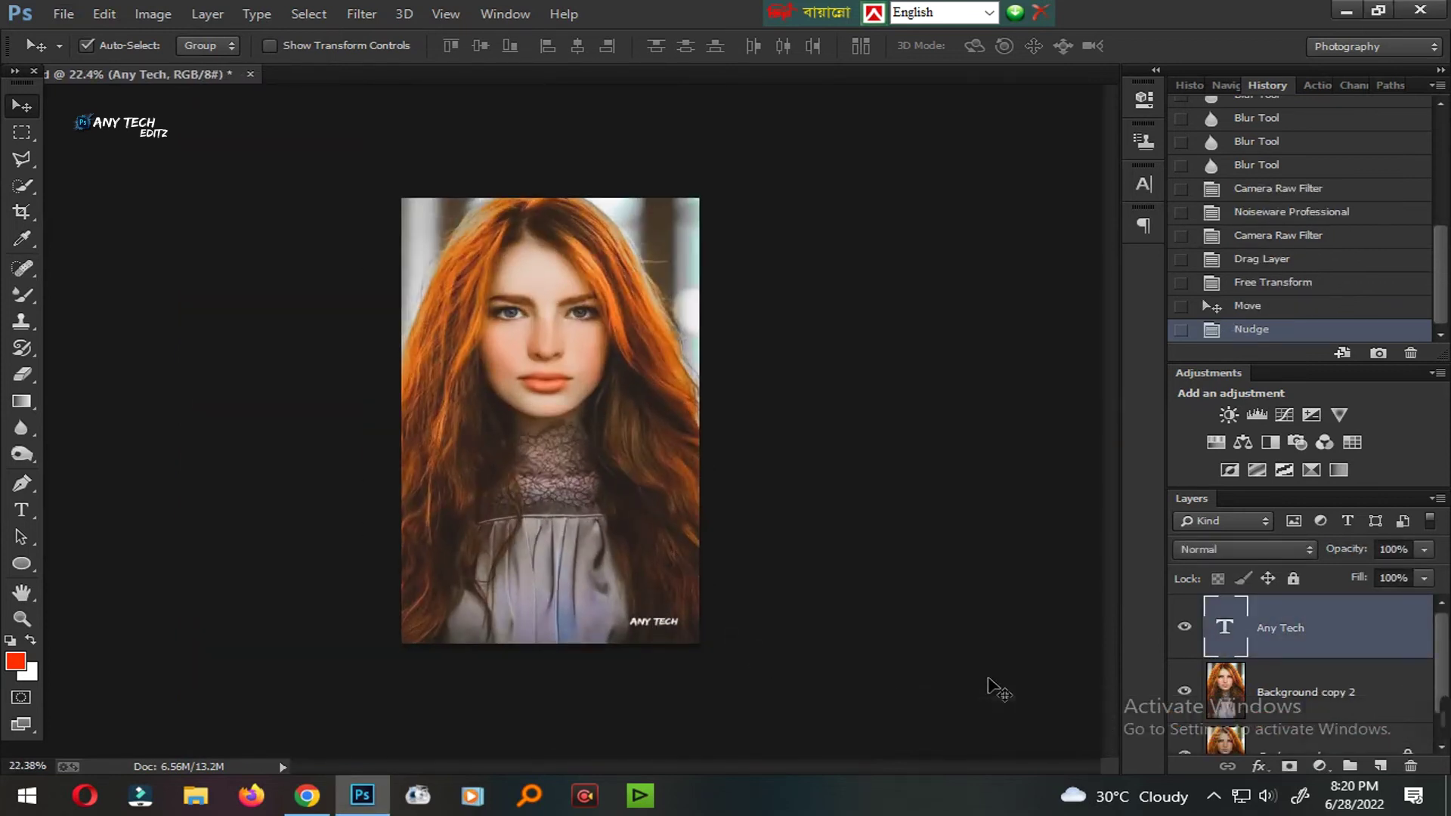
key("ctrl+plus")
key("e")
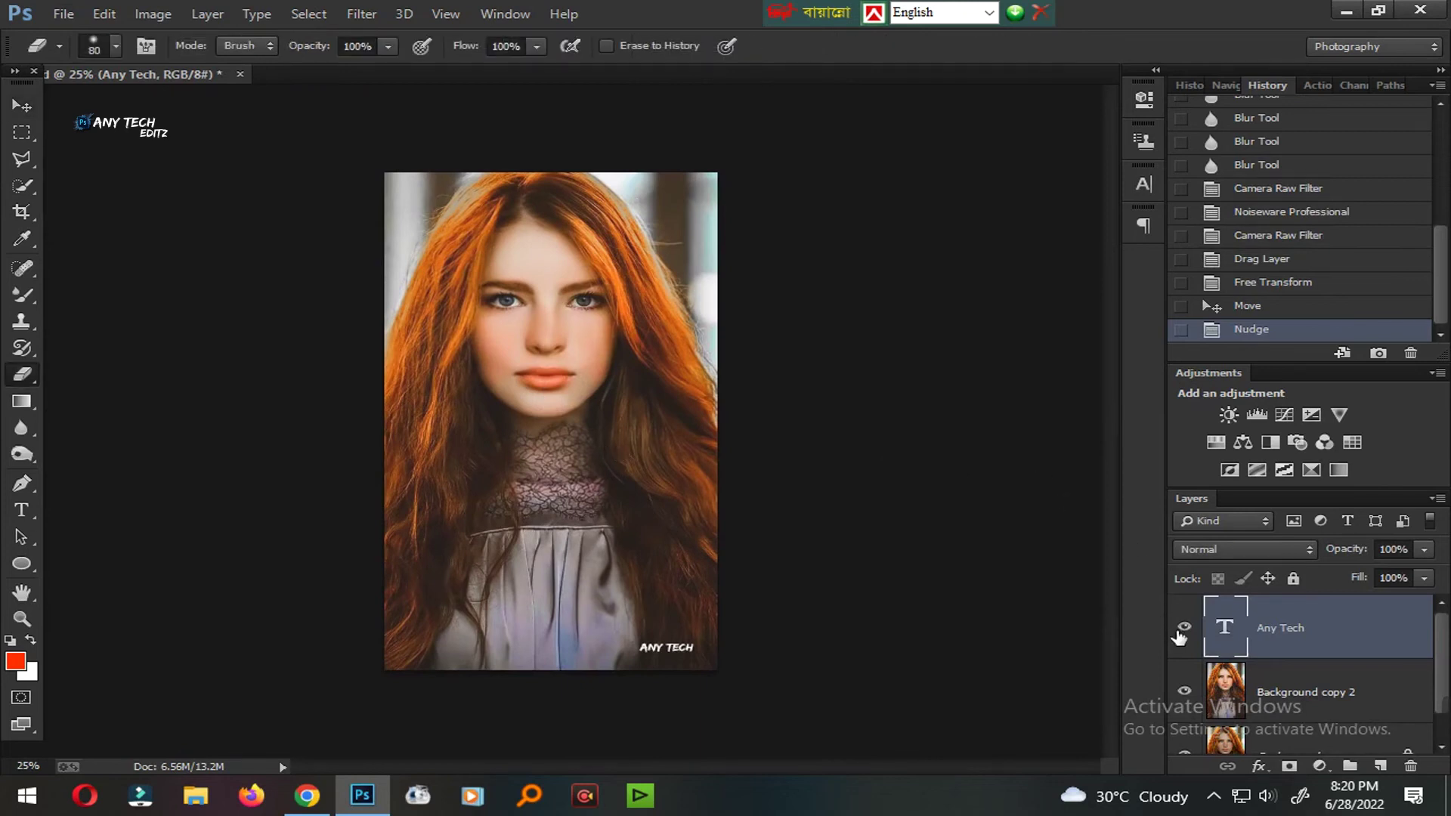
left_click(1284, 692, "shift")
key("ctrl+e")
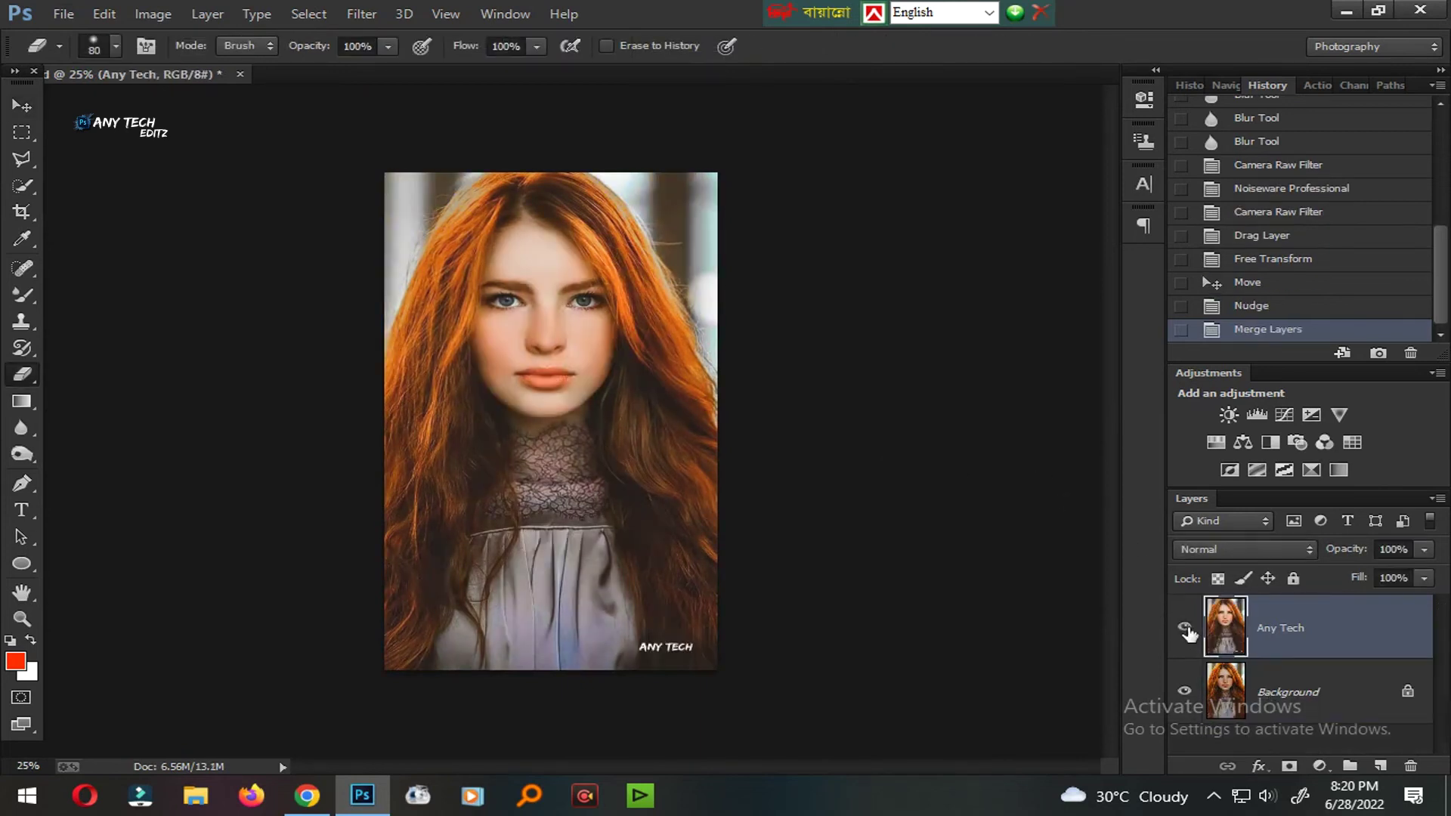
left_click(26, 106)
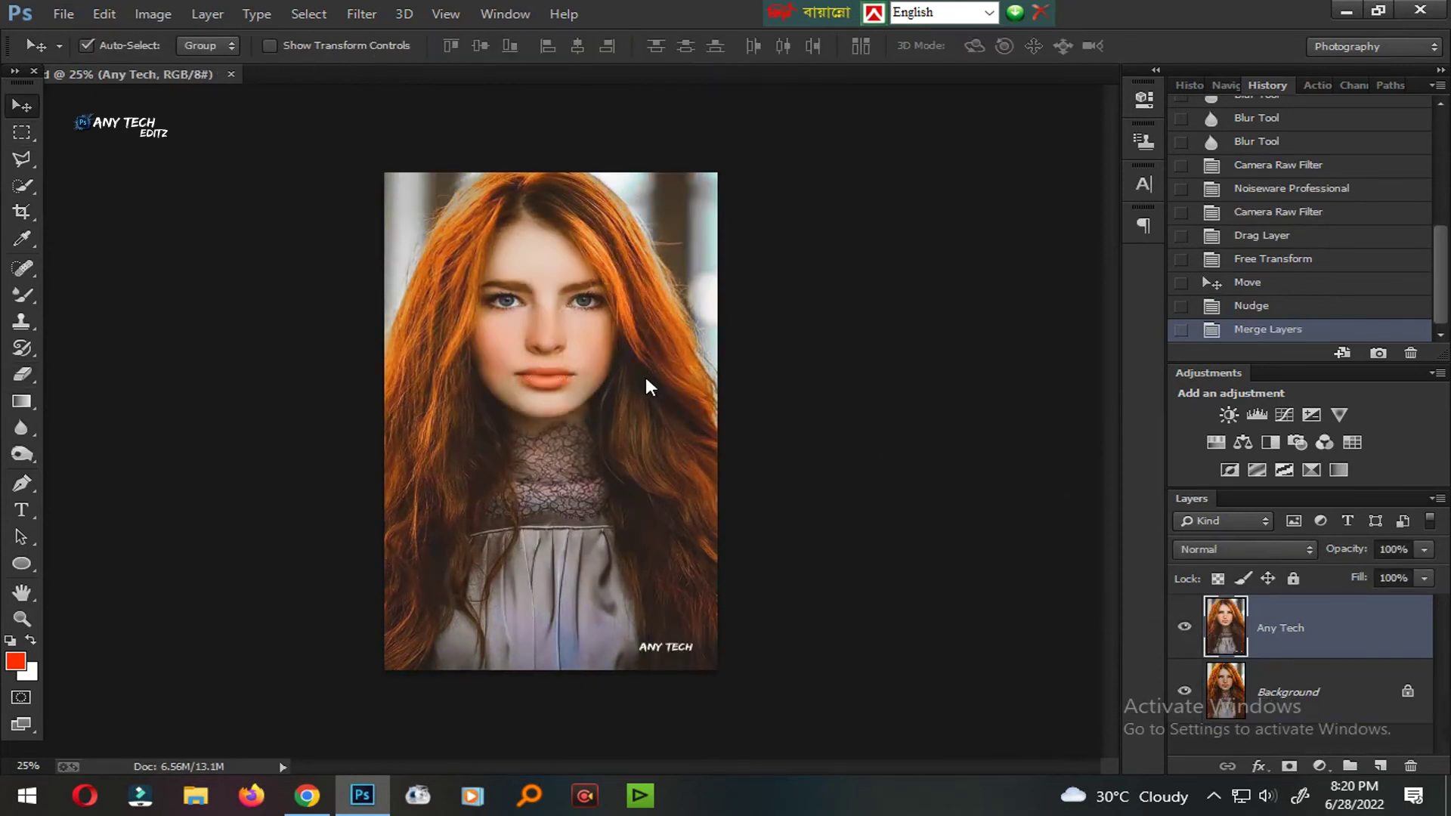
key("ctrl+shift+a")
Step: Set Exposure +0.15, Contrast +4, Highlights +8, Shadows -10, Whites +9, Blacks +10, Clarity and Vibrance +3
left_click_drag(1264, 420, 1294, 480)
mouse_move(1382, 496)
left_mouse_down()
mouse_move(1231, 492)
mouse_move(1262, 495)
mouse_move(1179, 514)
left_mouse_up()
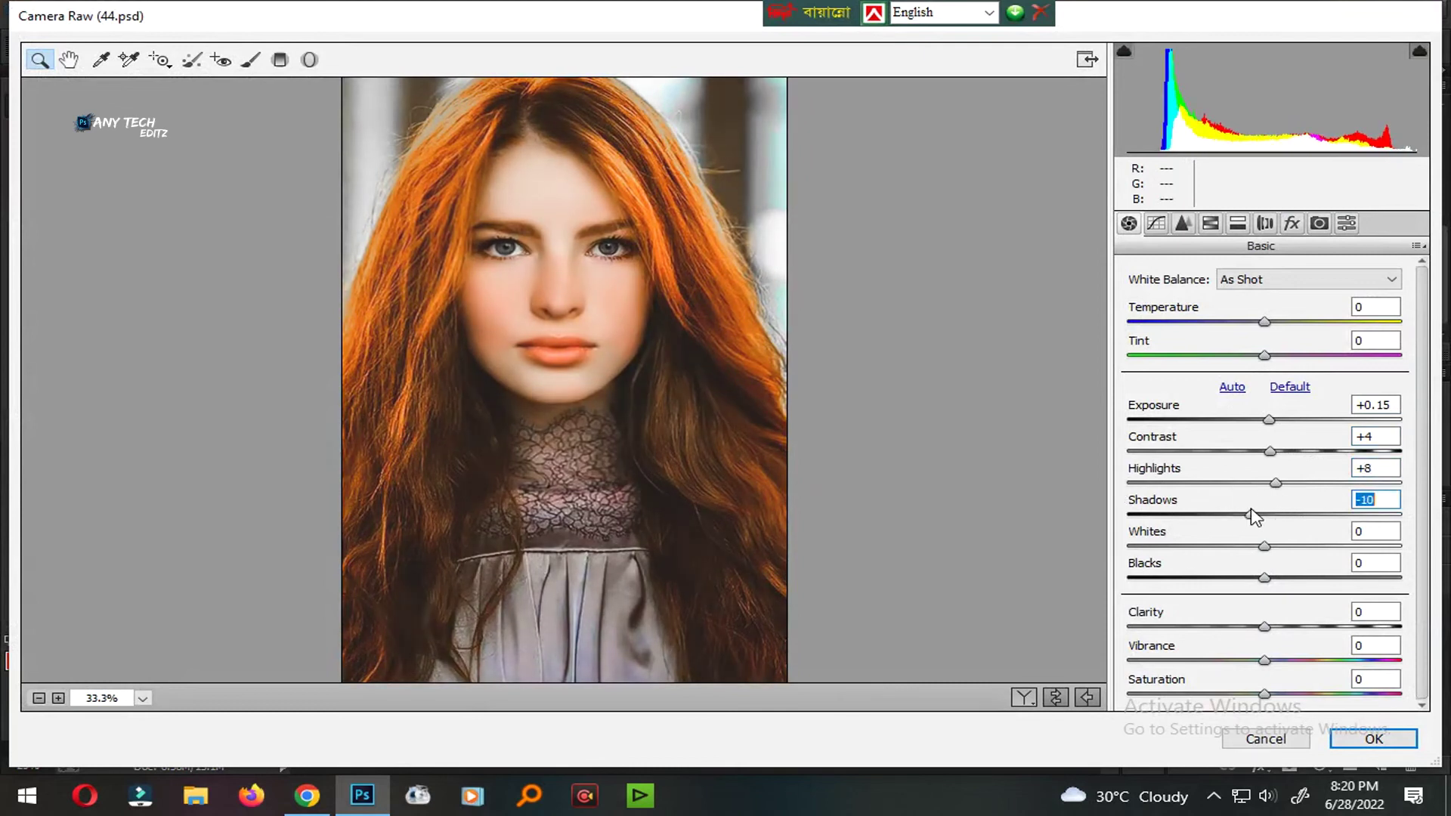
left_click_drag(1295, 578, 1293, 583)
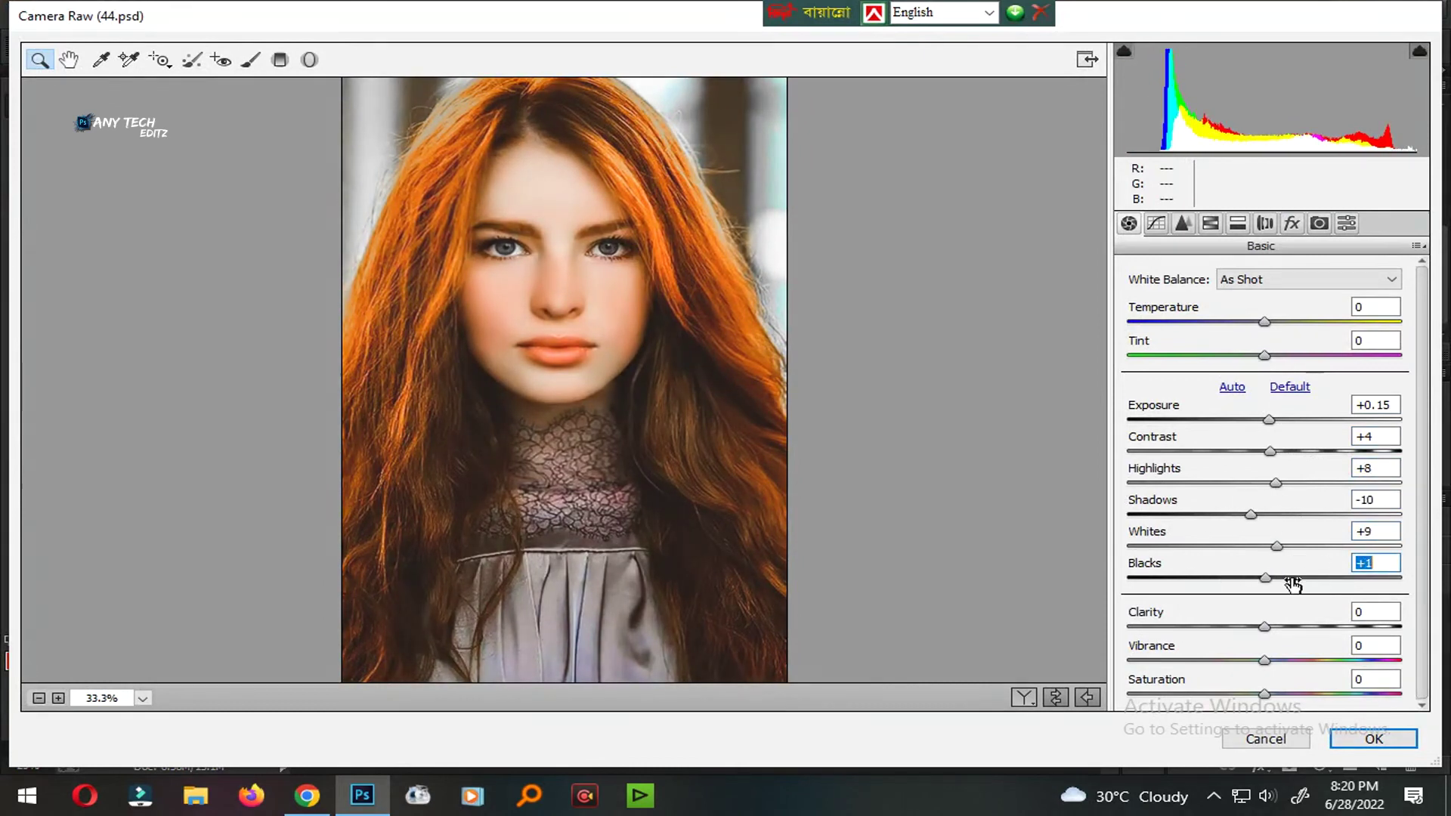
left_click_drag(1259, 578, 1305, 609)
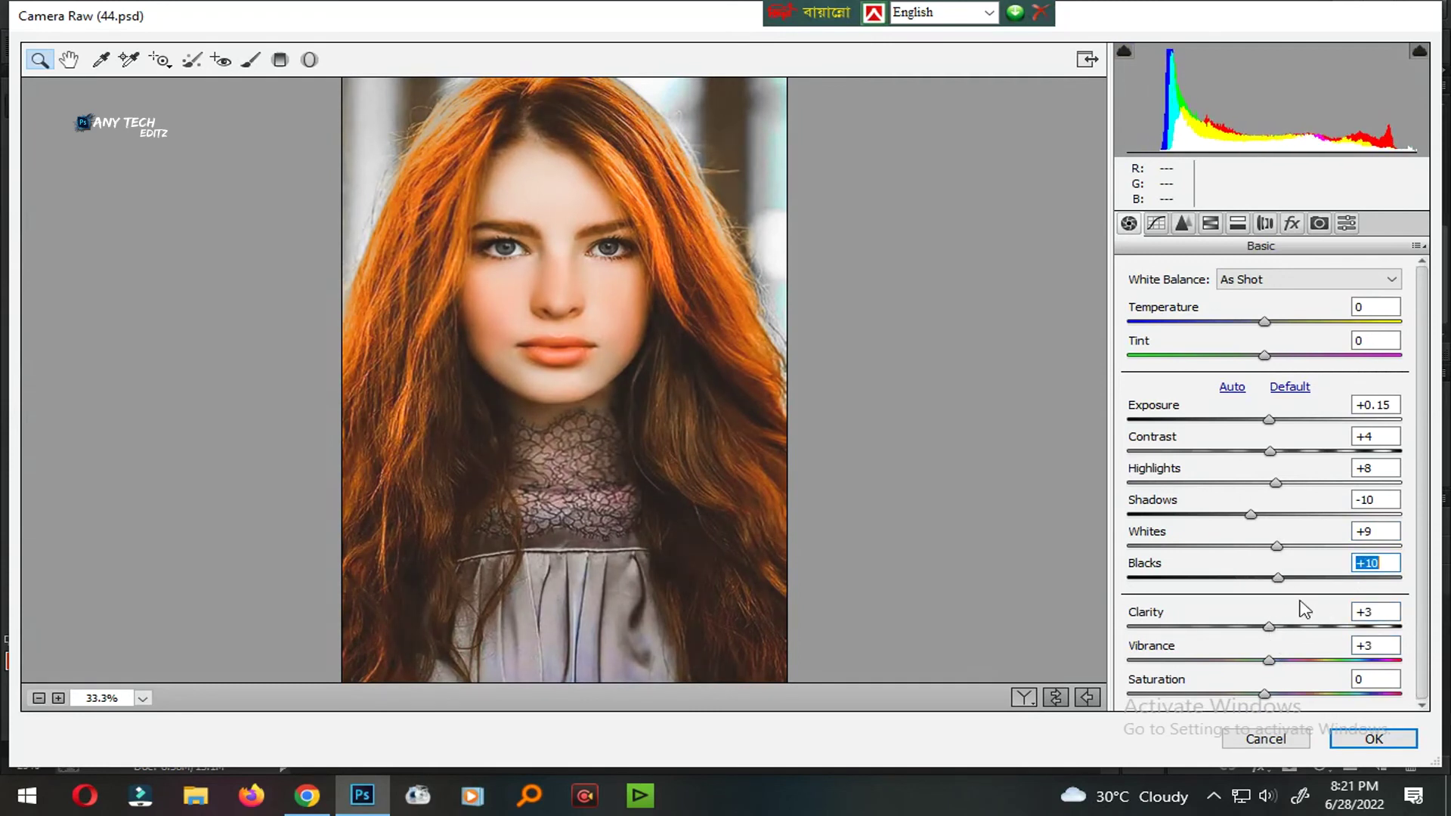
key("Return")
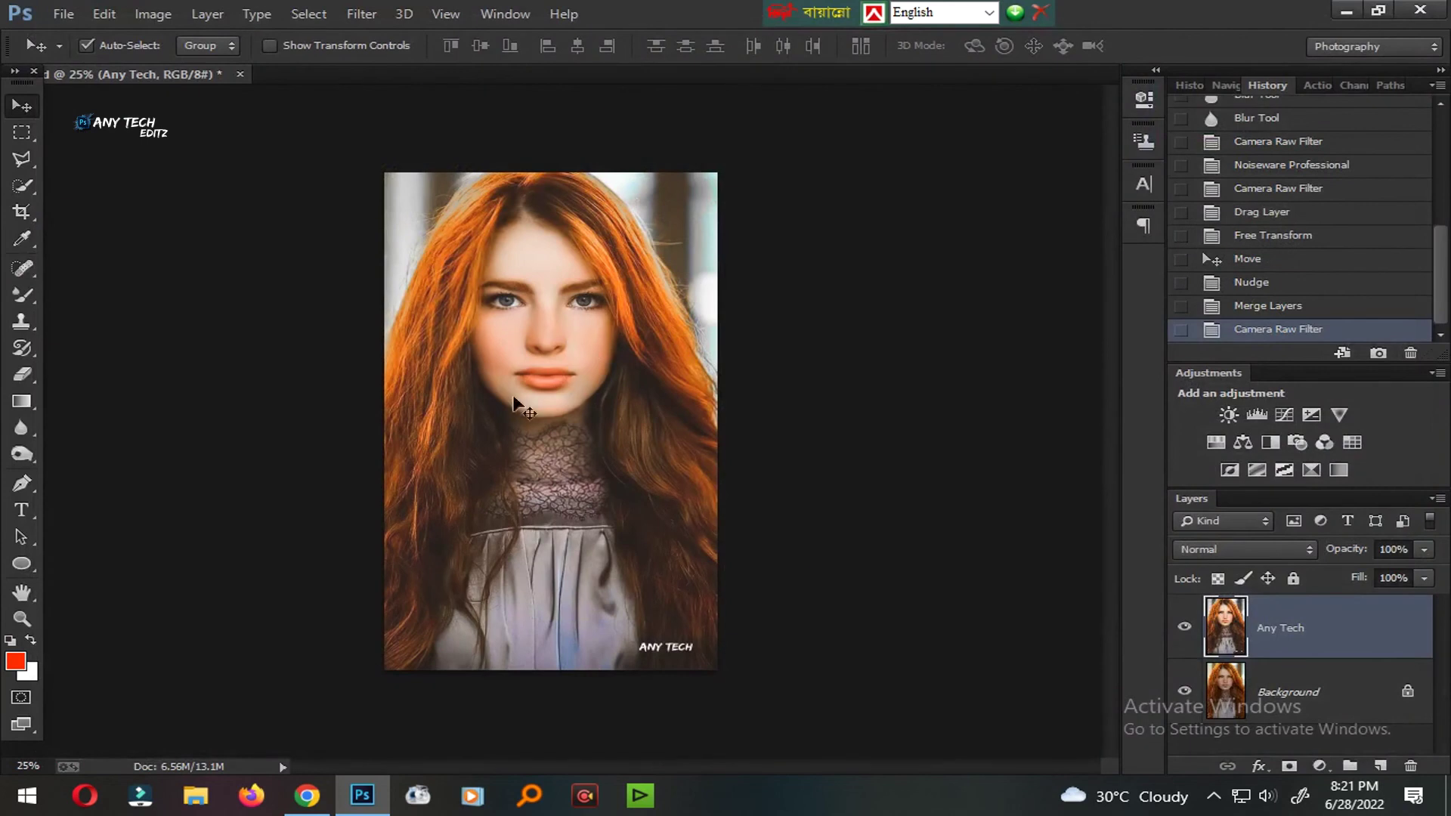
Step: Check the layers panel and keep the Any Tech layer visible
scroll(598, 346, "down", 2)
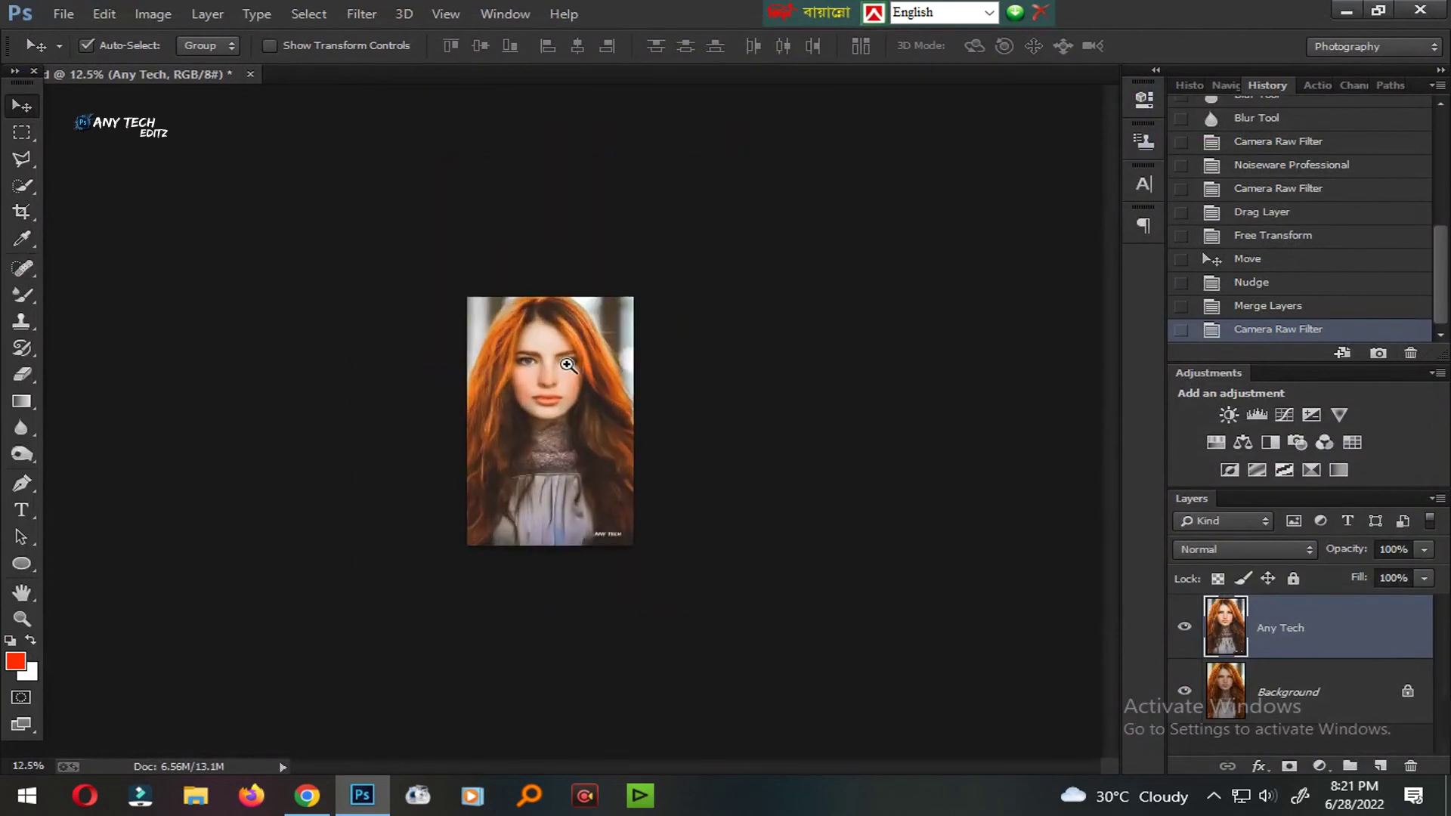
scroll(568, 365, "up", 3)
scroll(568, 377, "down", 2)
scroll(574, 453, "up", 2)
scroll(529, 469, "down", 4)
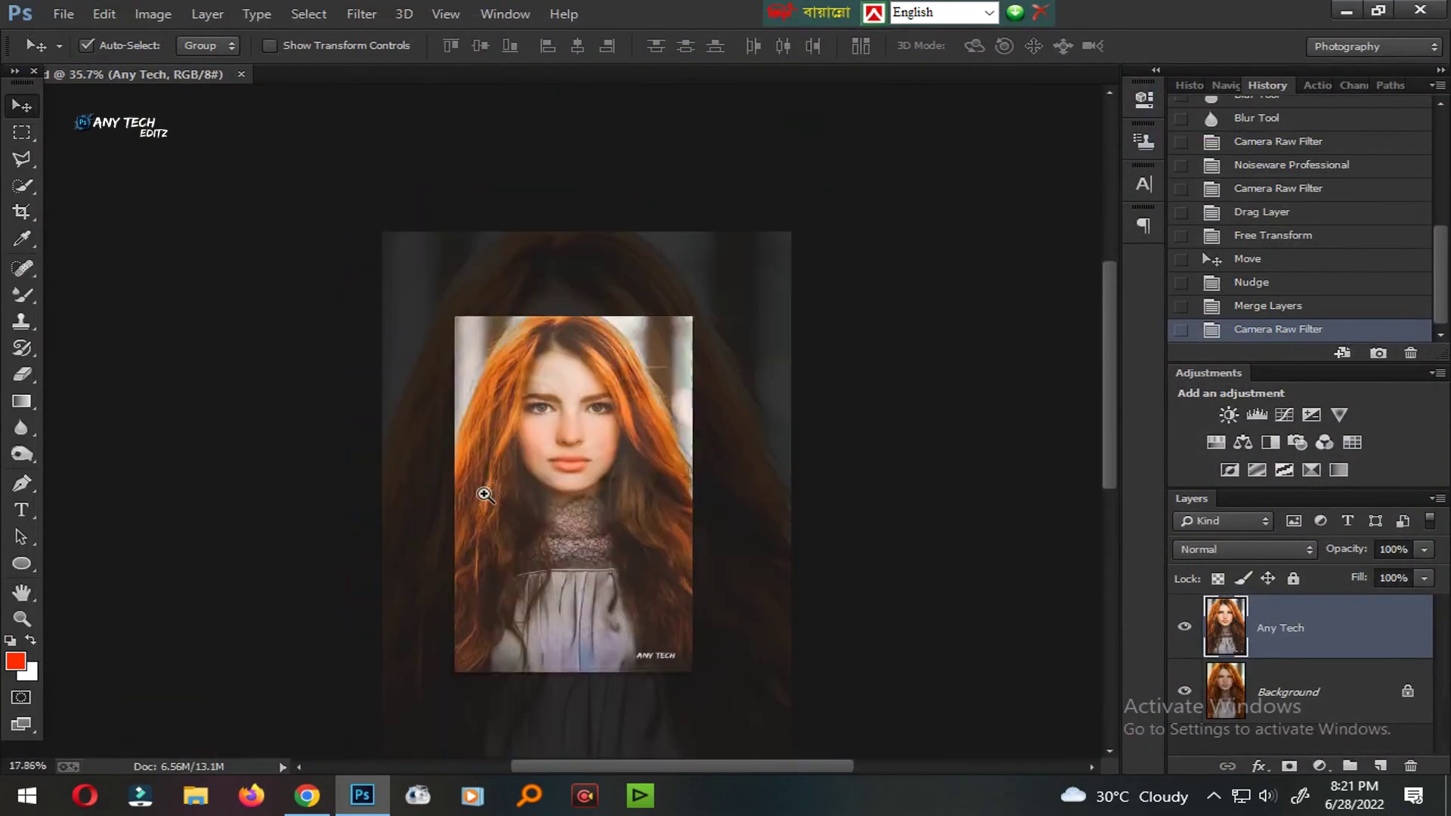
scroll(578, 415, "up", 2)
scroll(559, 340, "up", 1)
scroll(551, 275, "up", 2)
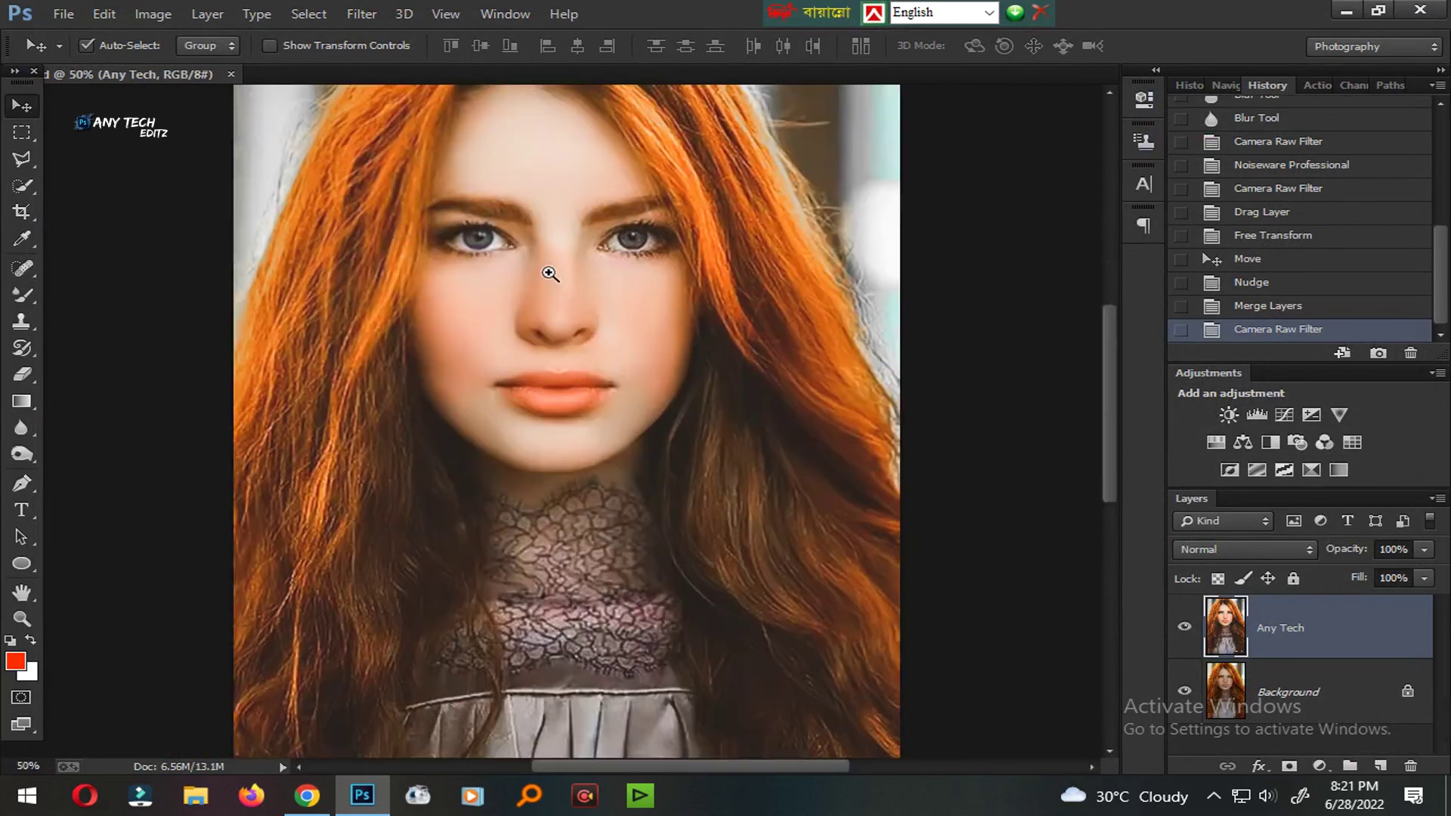
scroll(653, 544, "up", 1)
left_click(1184, 626)
scroll(529, 378, "down", 3)
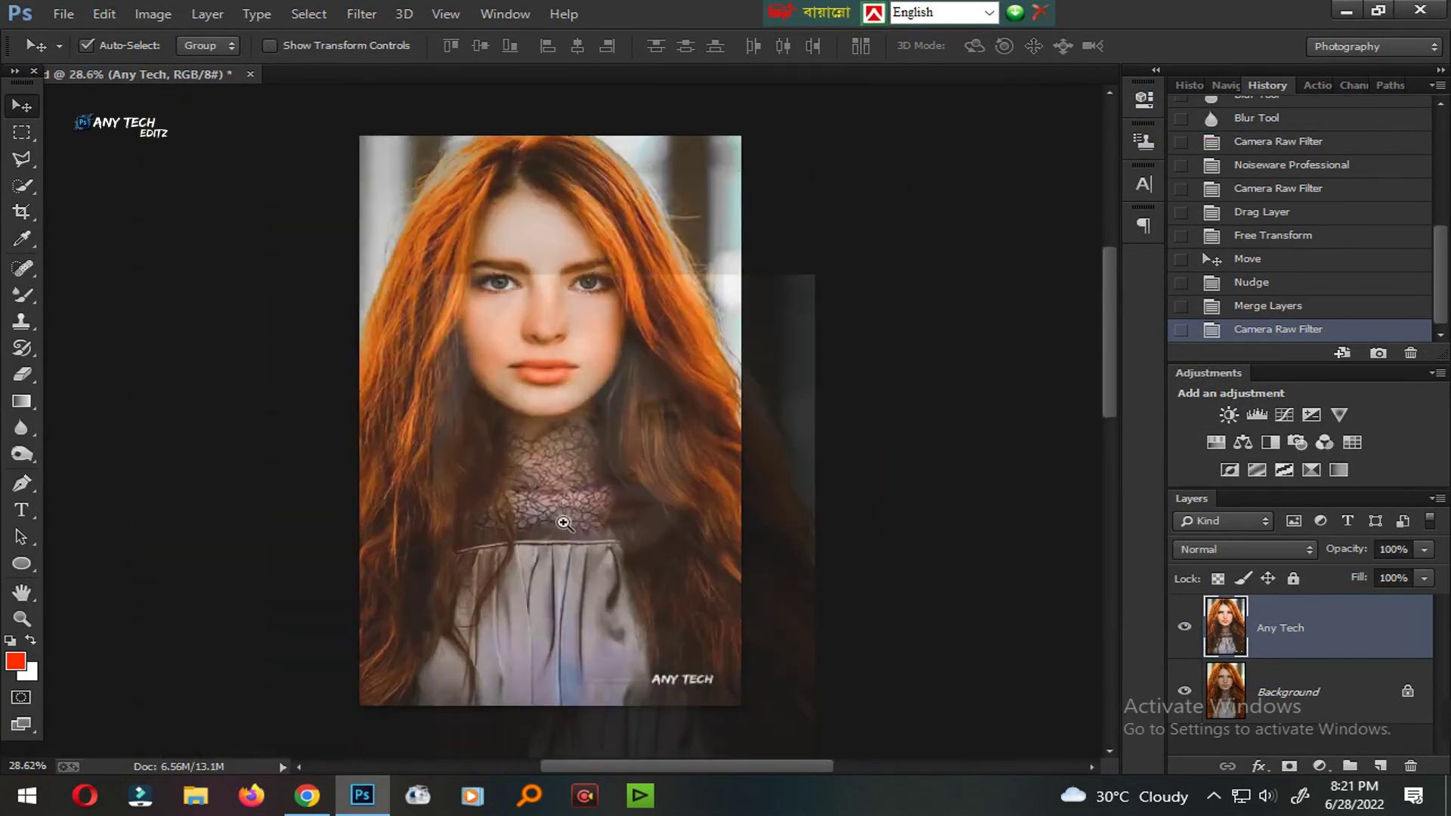
scroll(311, 284, "up", 1)
Step: Save the portrait as the JPEG file 44.jpg
left_click(63, 13)
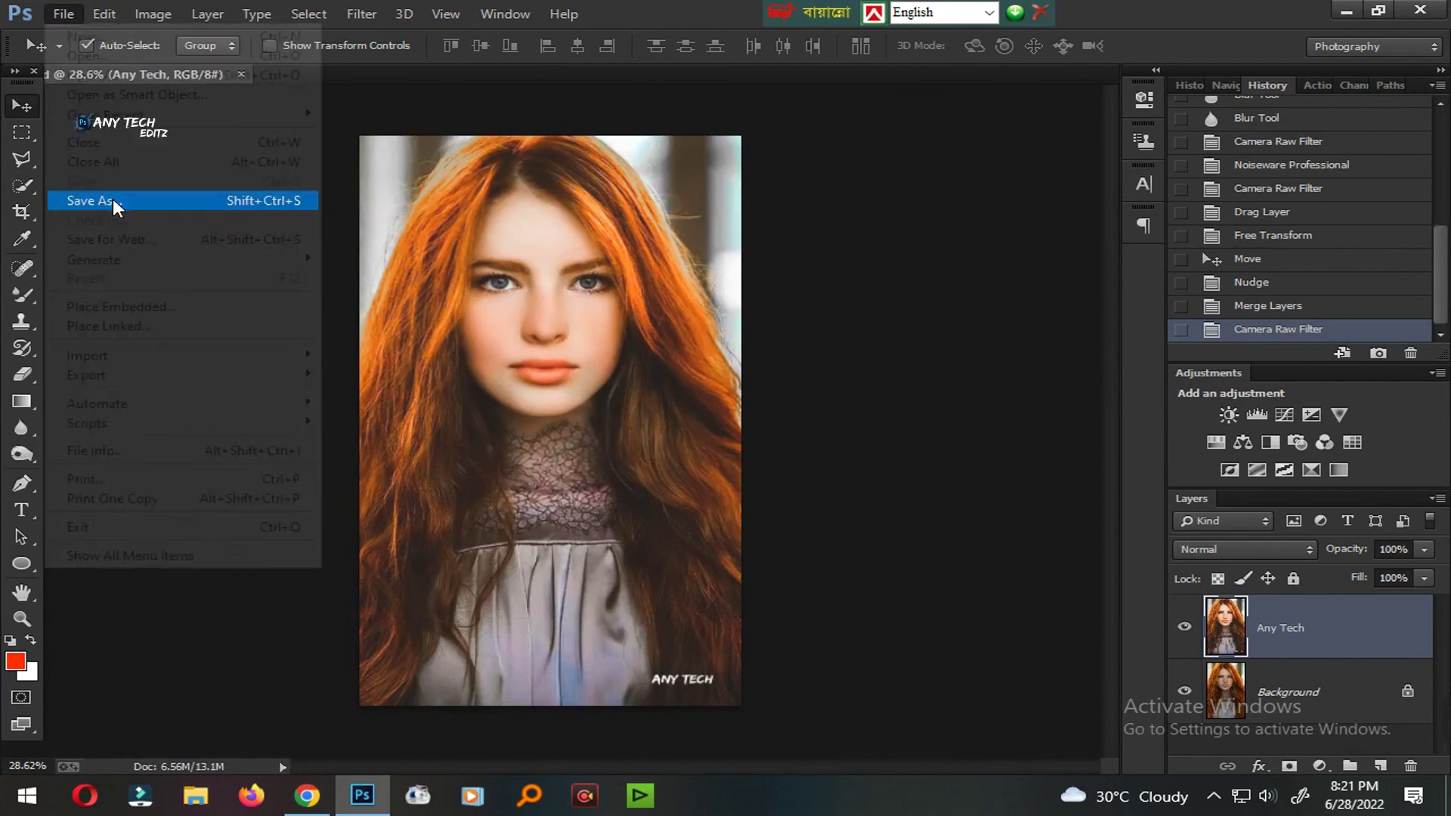
left_click(113, 198)
left_click(227, 580)
left_click(226, 376)
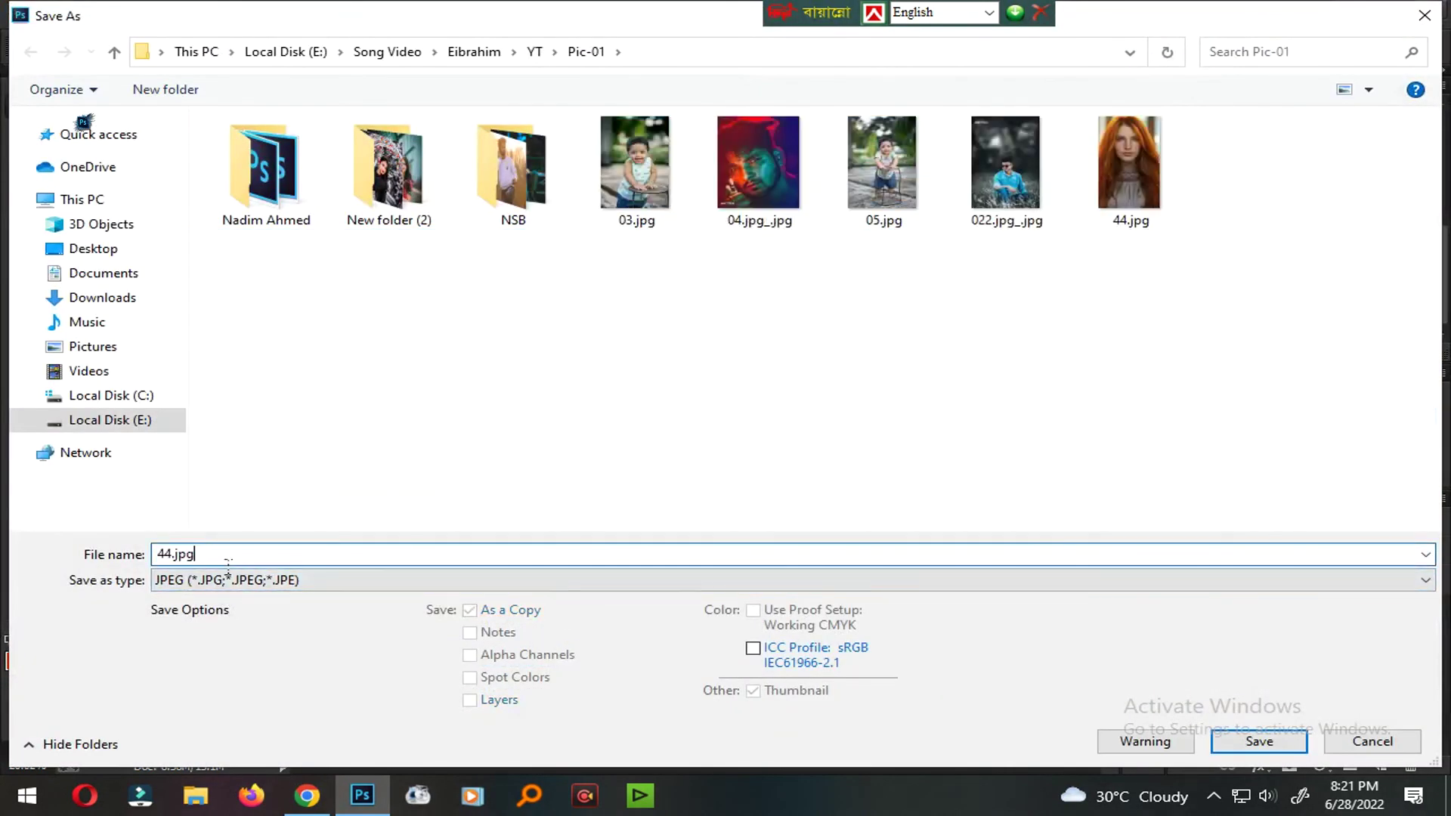
key("Return")
key("Return")
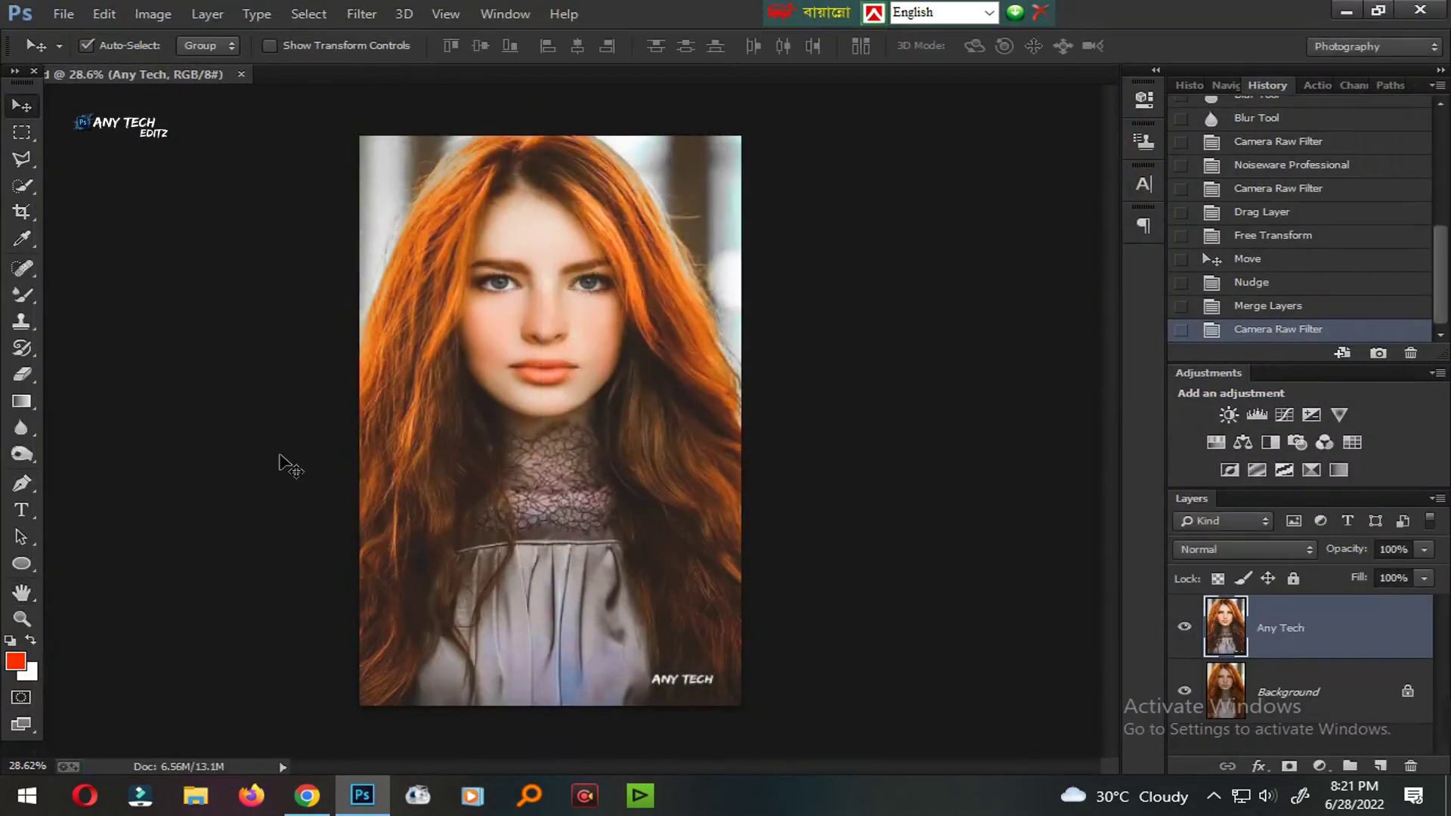